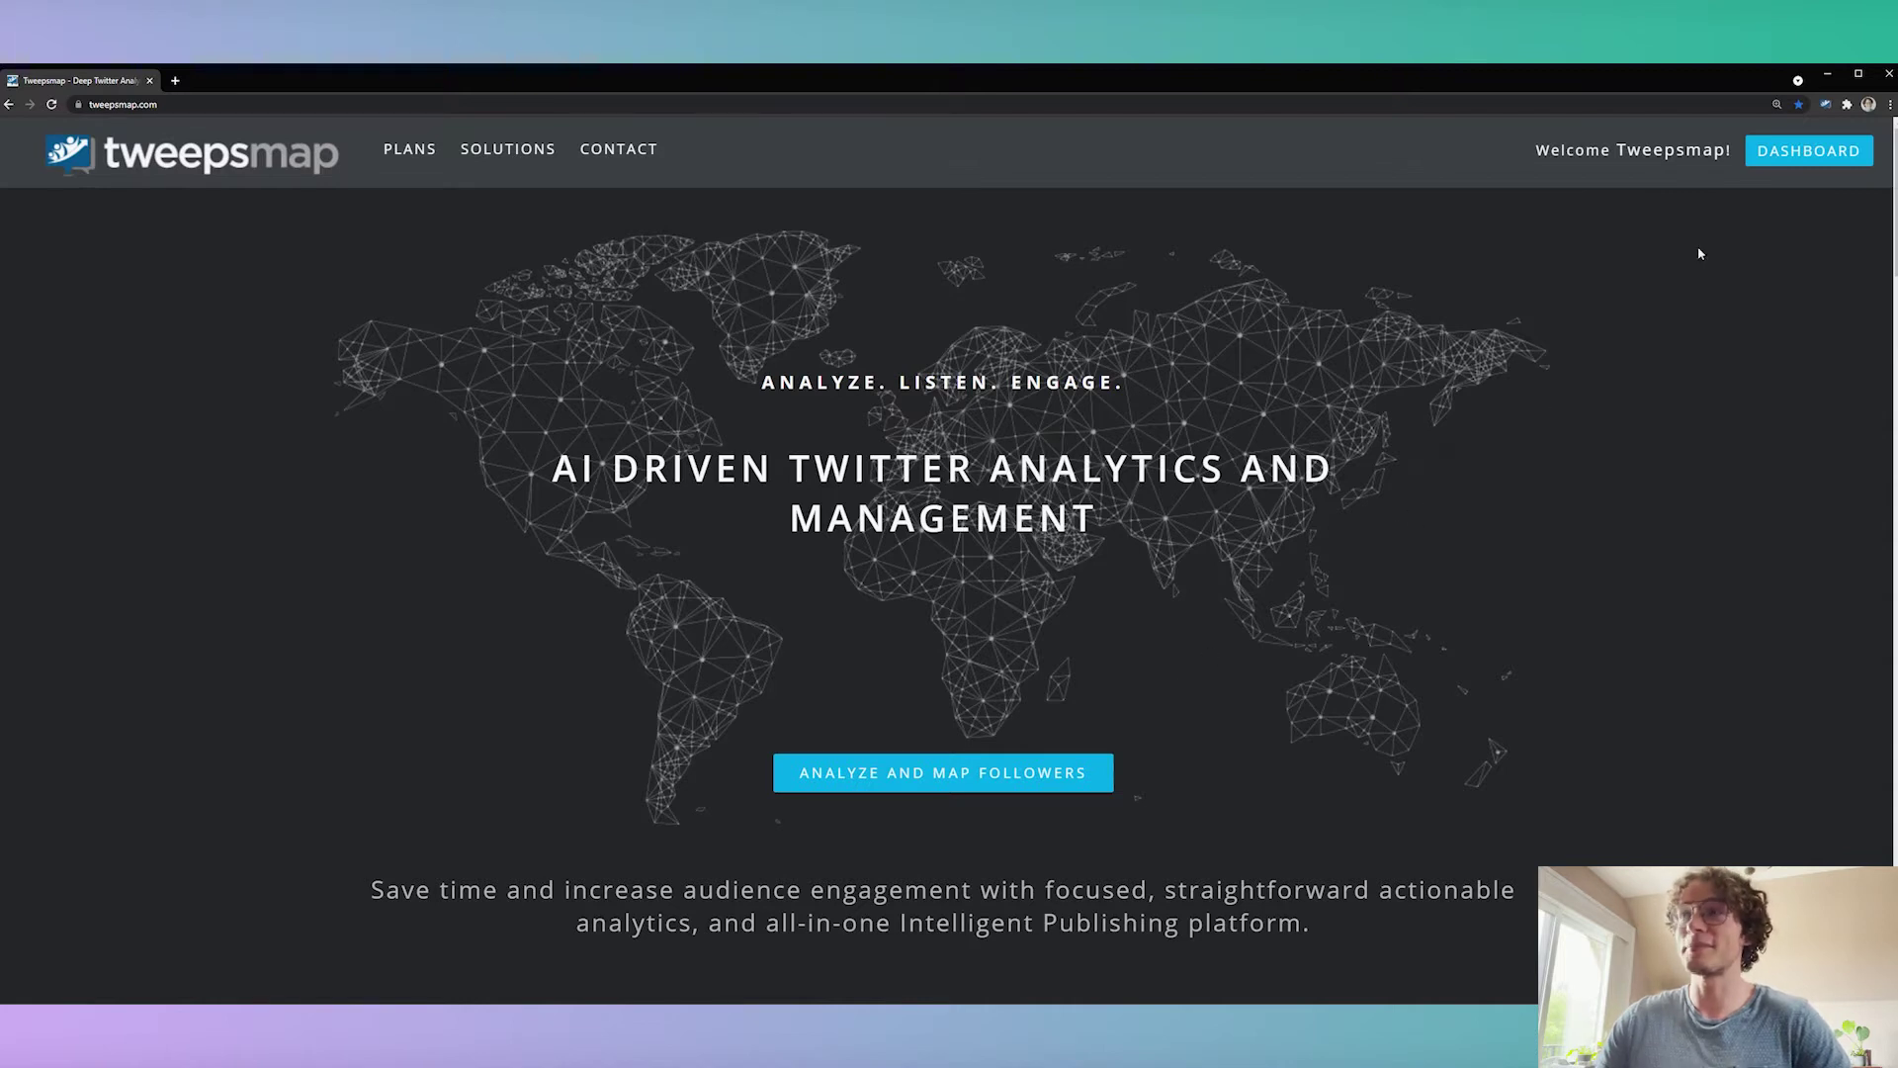
Start a new post on the dashboard and paste in the opening viral-content paragraphs from Word.
{"action": "left_click", "coordinate": [1802, 153]}
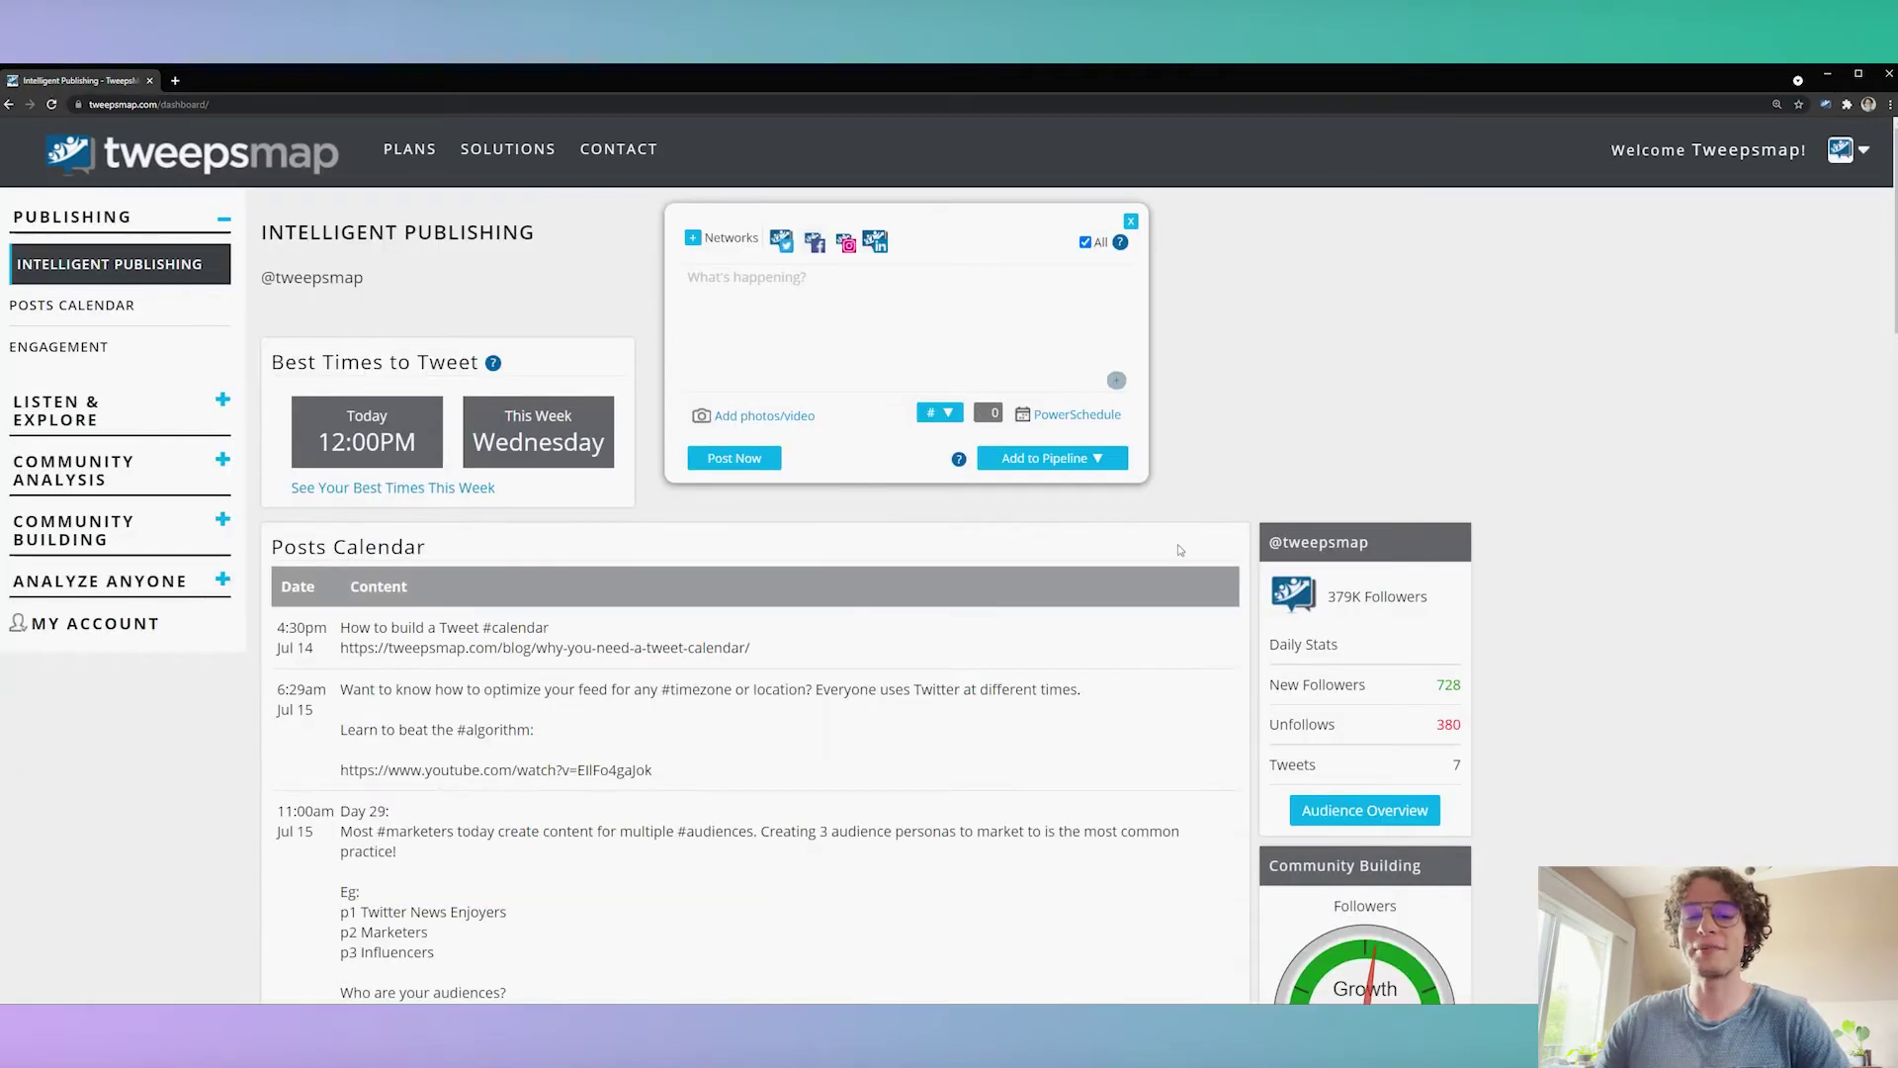
{"action": "left_click", "coordinate": [746, 317]}
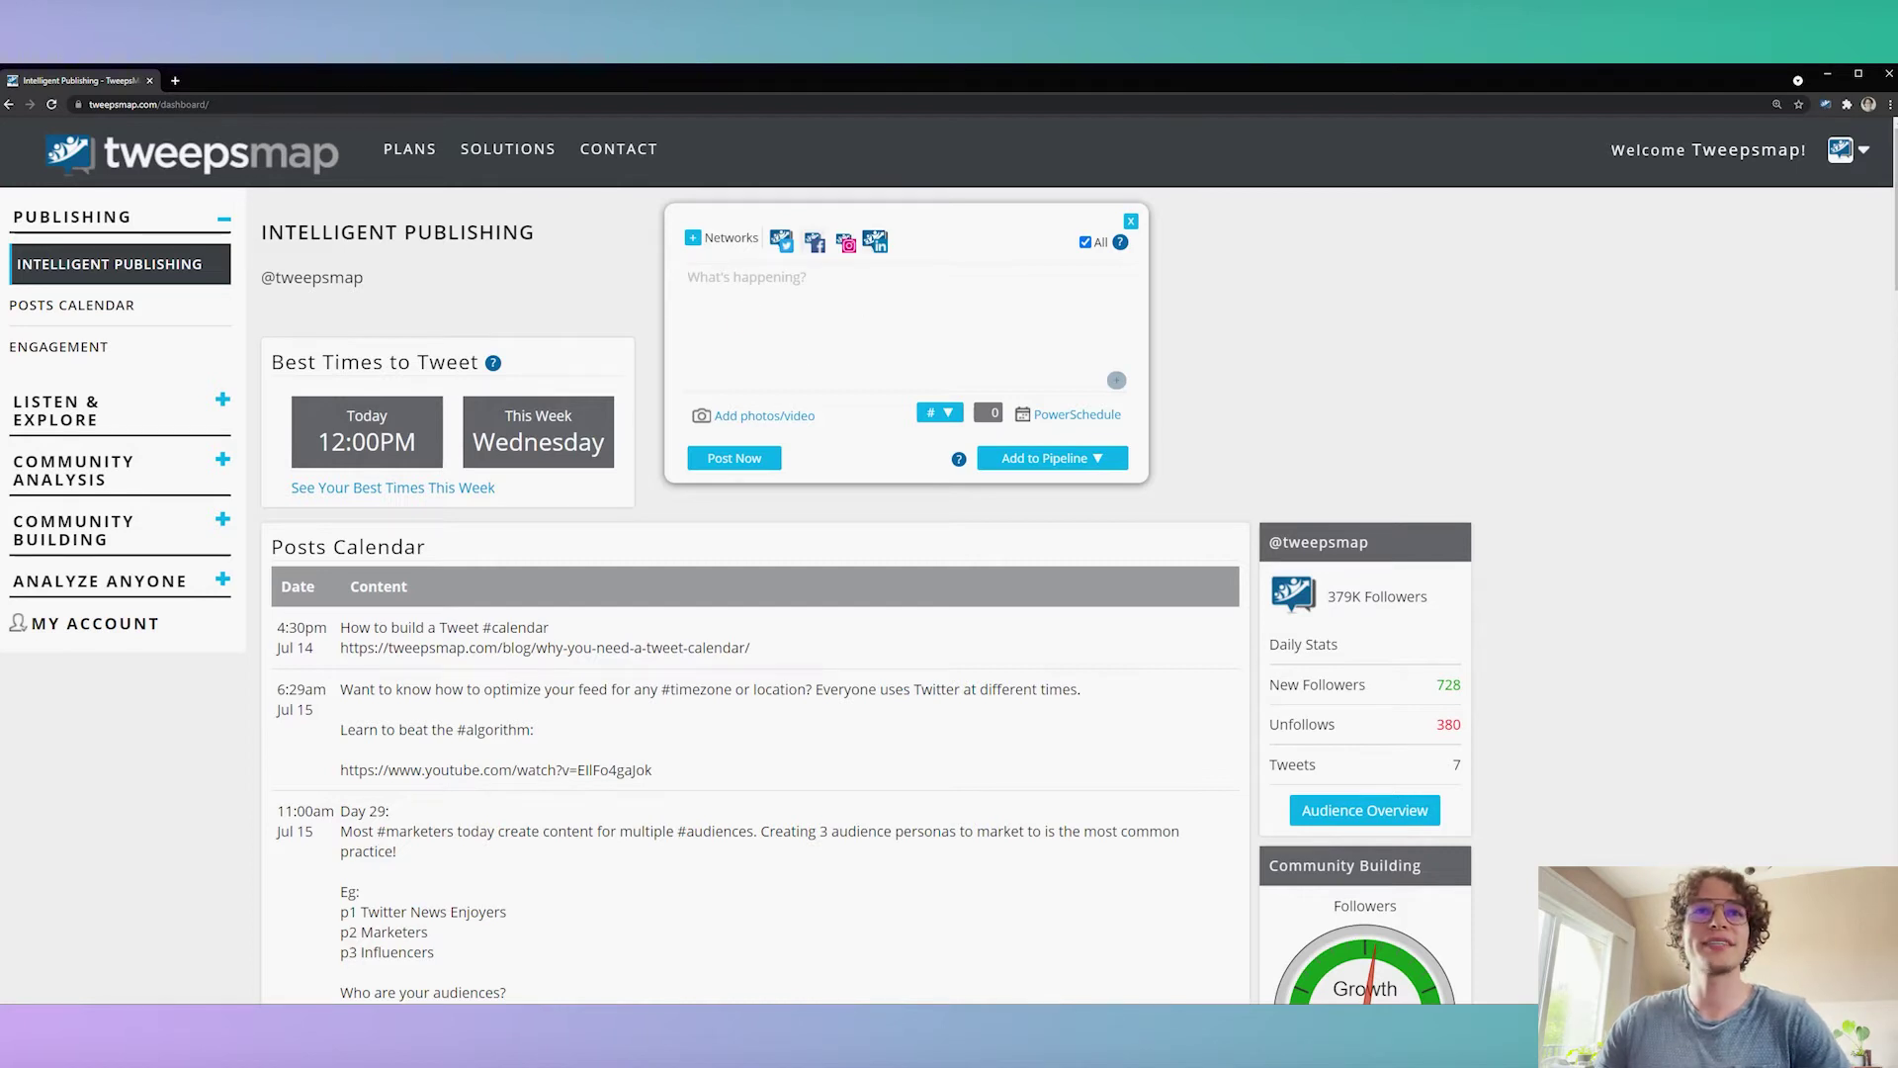
{"action": "key", "text": "alt+Tab"}
{"action": "left_click_drag", "start_coordinate": [39, 367], "coordinate": [287, 437]}
{"action": "key", "text": "ctrl+c"}
{"action": "key", "text": "alt+Tab"}
{"action": "key", "text": "ctrl+v"}
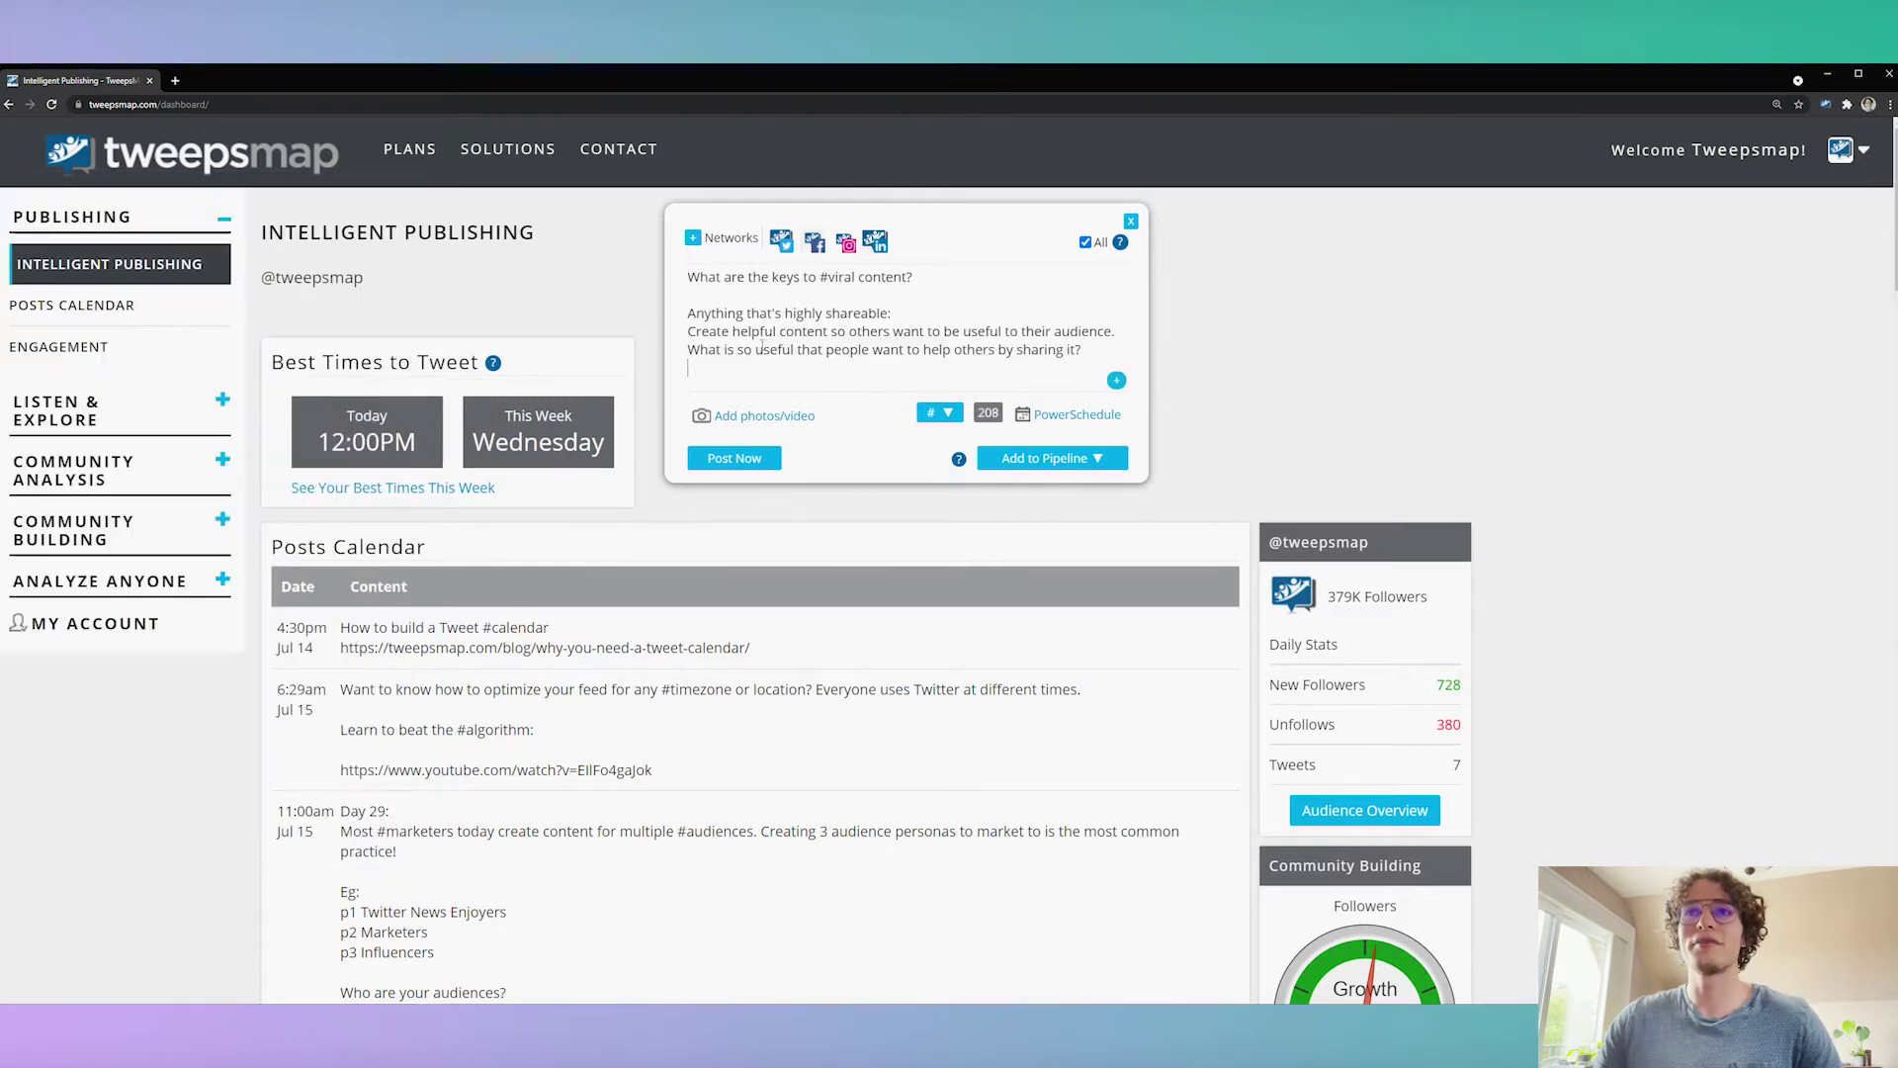
Add a second thread part containing the paragraph about sharing emotionally.
{"action": "left_click", "coordinate": [1115, 382]}
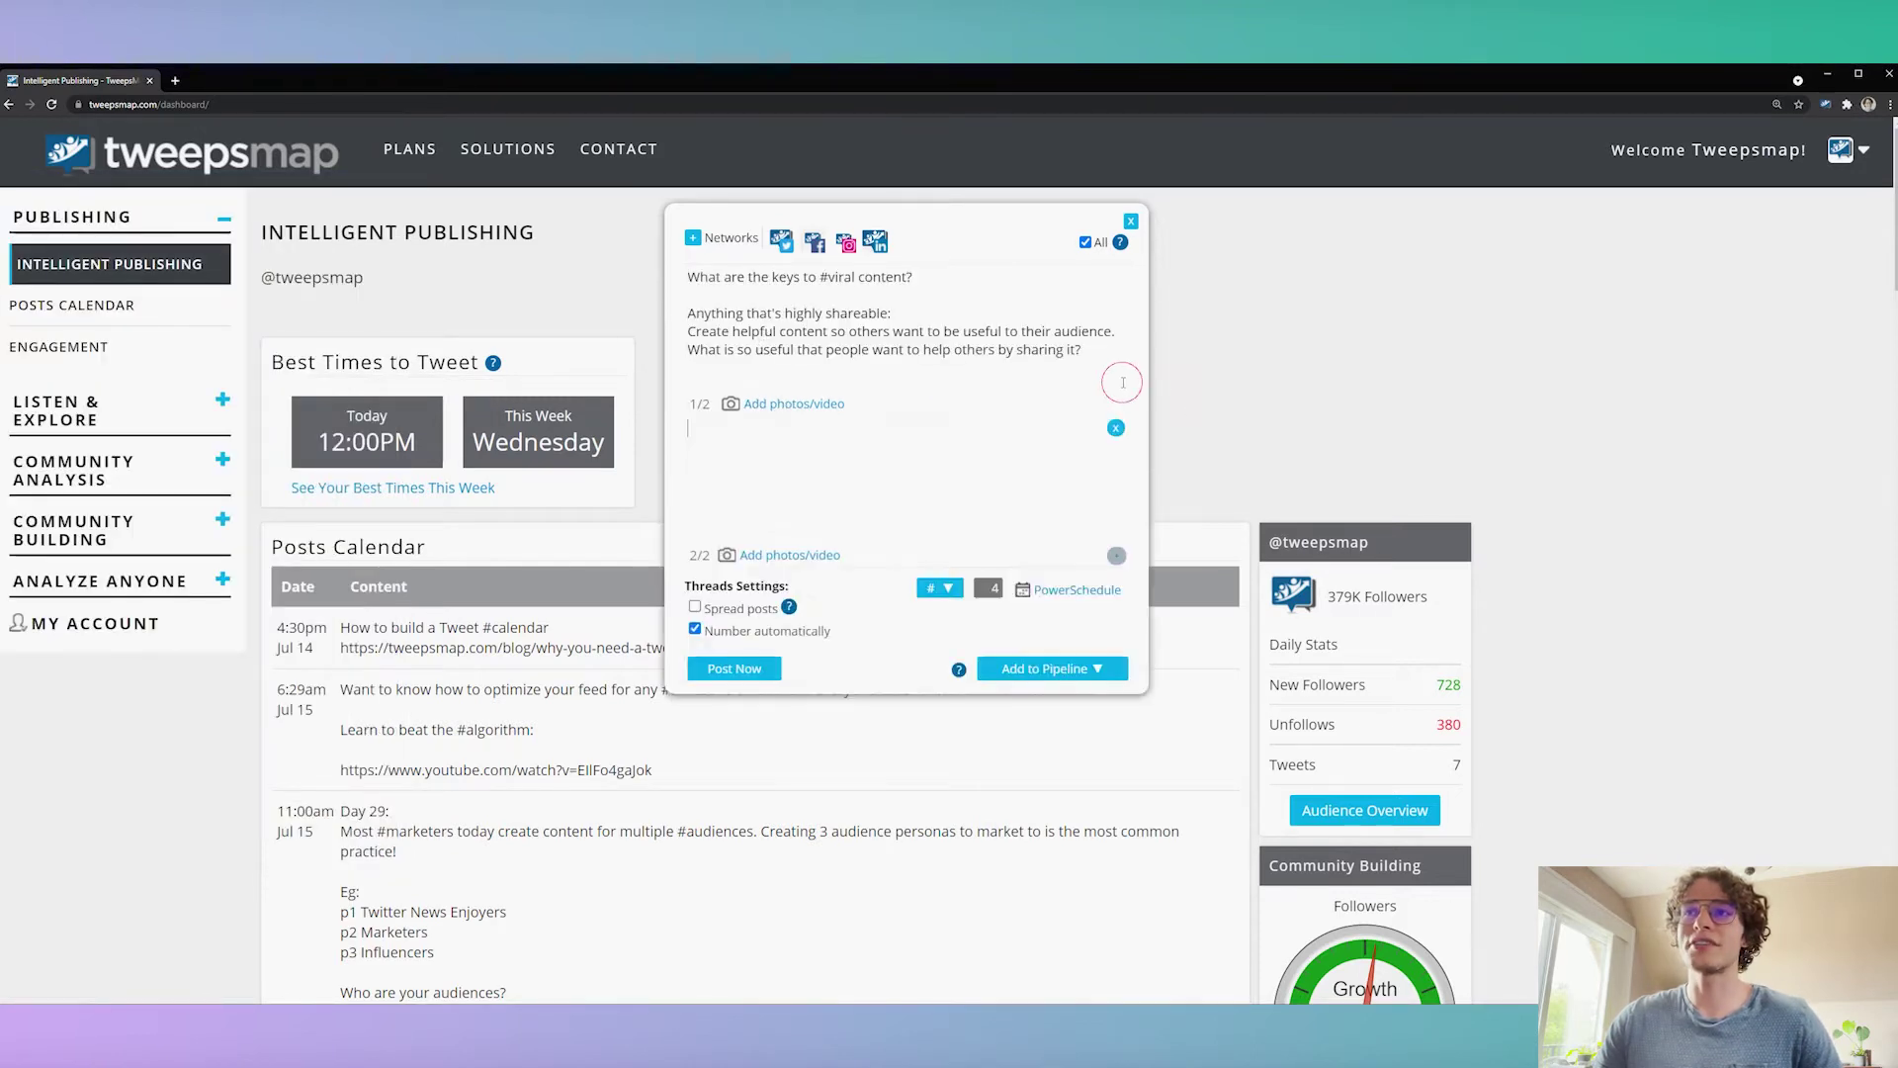
{"action": "key", "text": "alt+Tab"}
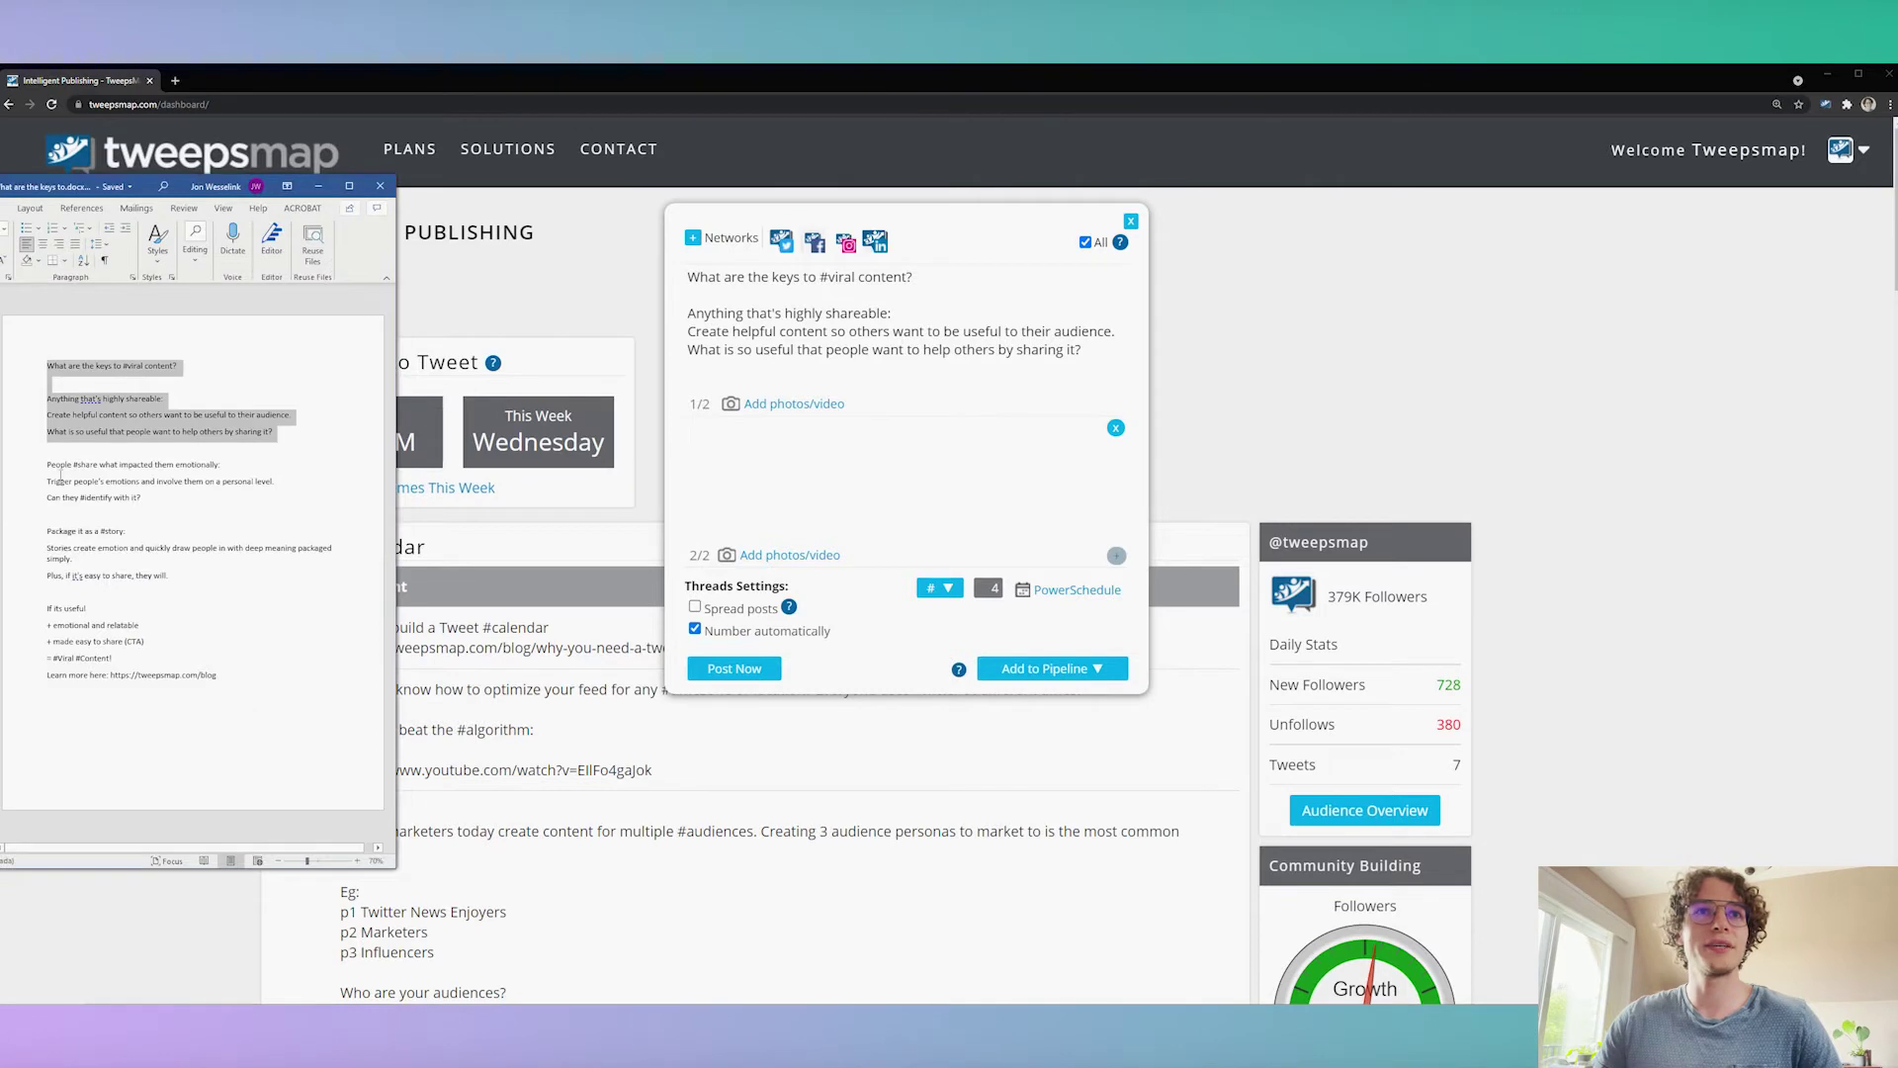
{"action": "left_click_drag", "start_coordinate": [45, 464], "coordinate": [178, 501]}
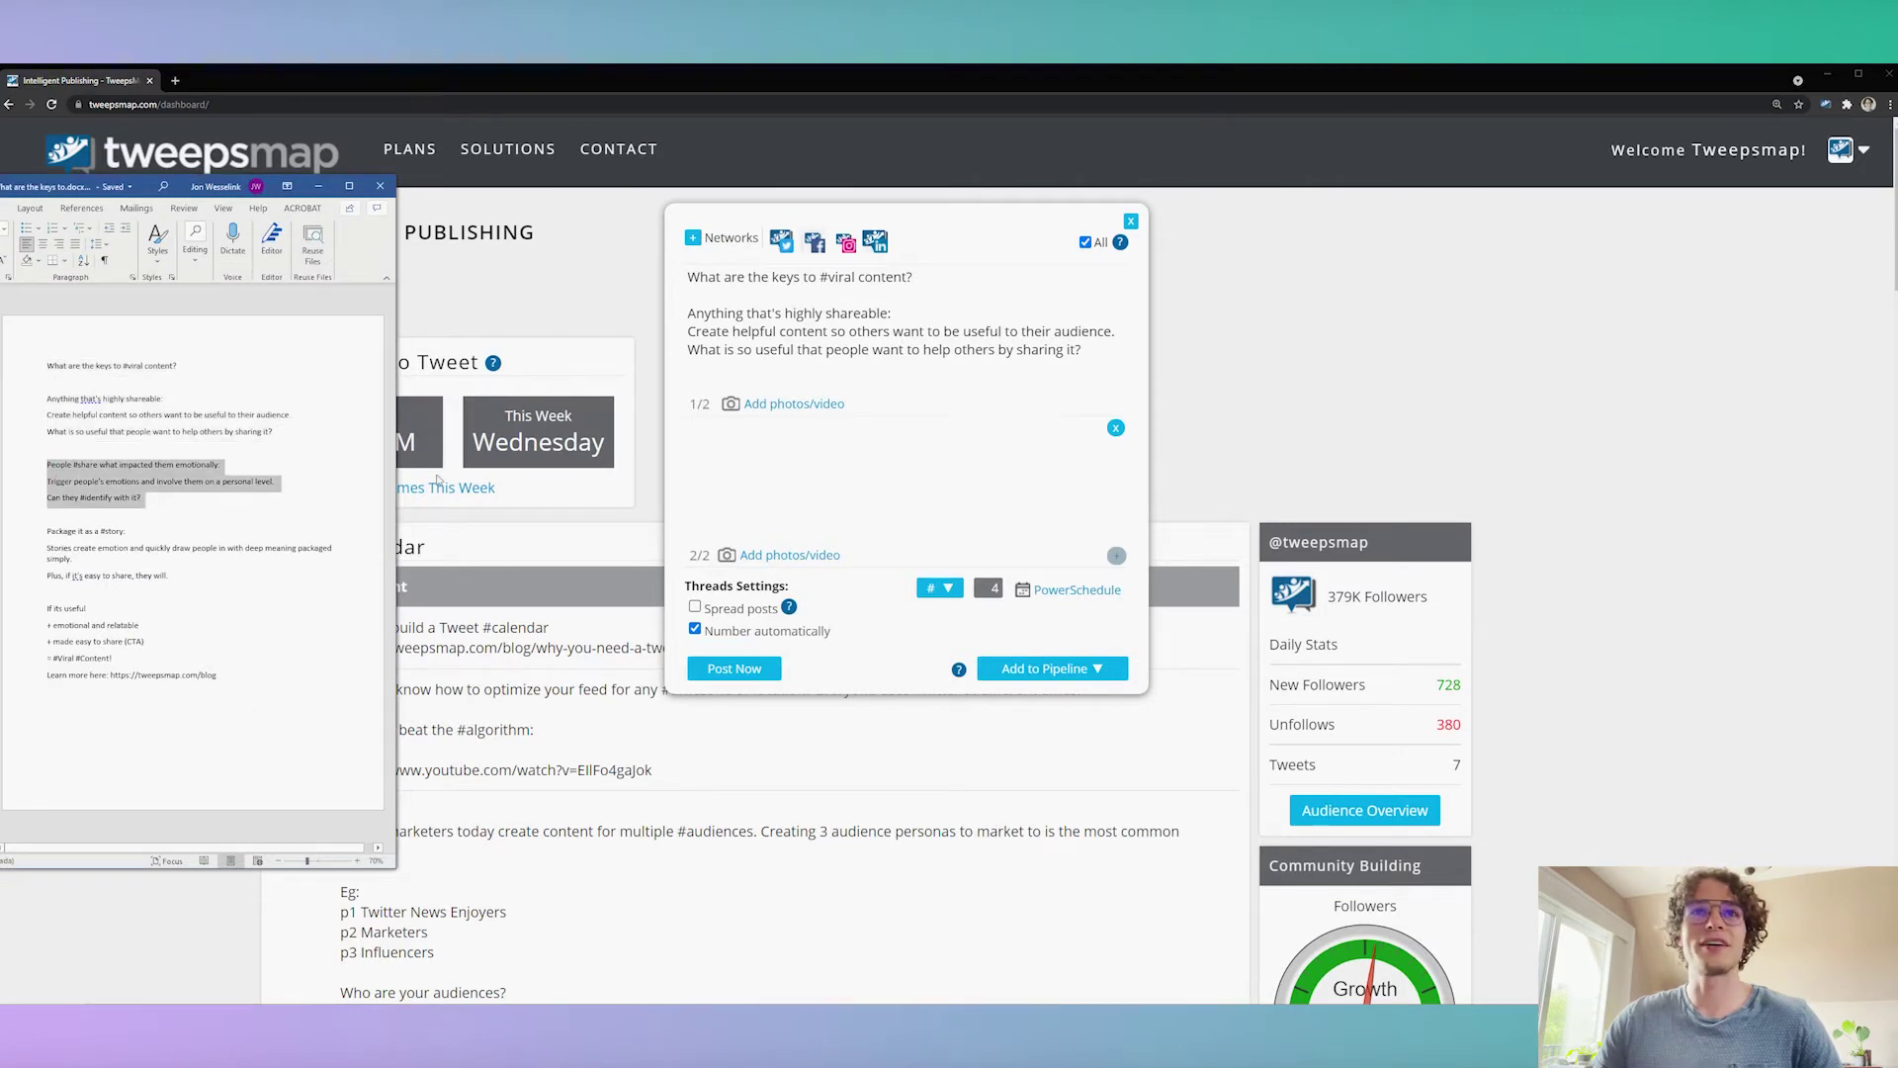
{"action": "left_click", "coordinate": [724, 456]}
{"action": "key", "text": "ctrl+v"}
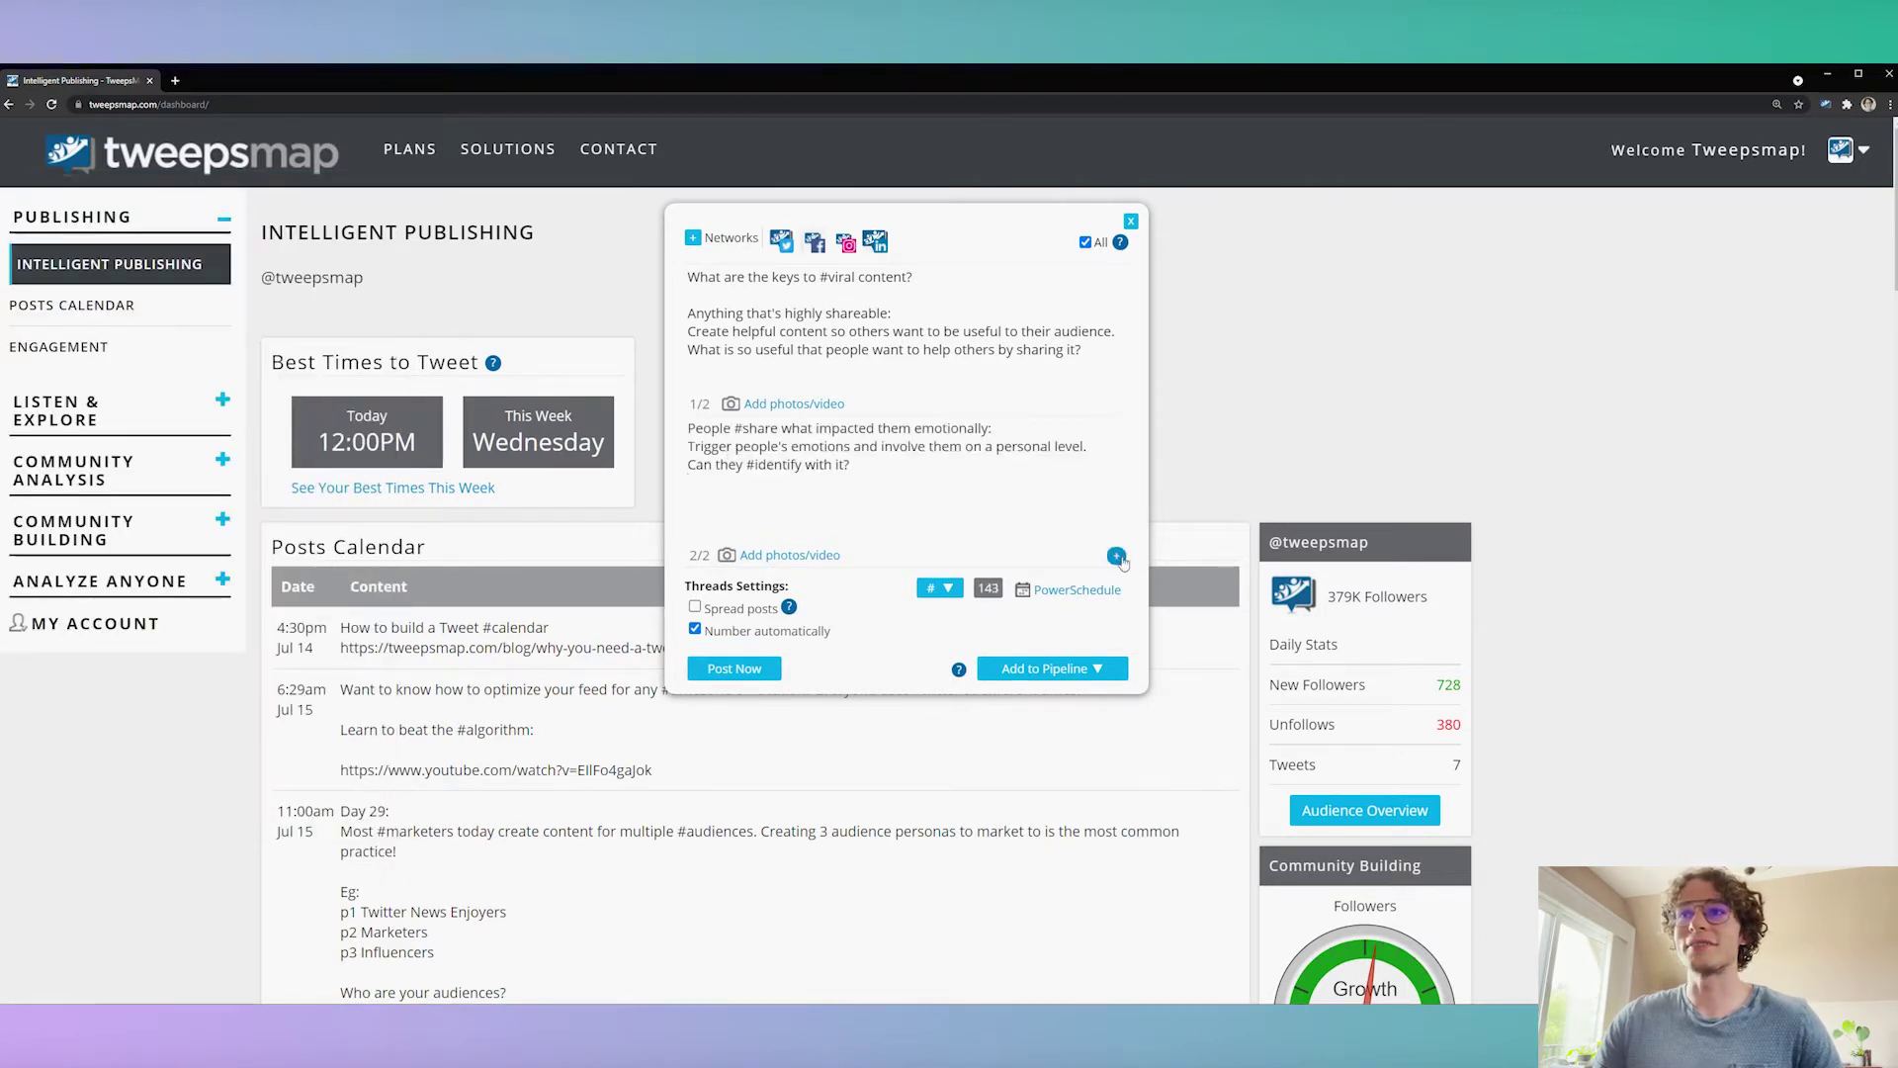
Add a third thread part with the paragraphs about packaging content as a #story.
{"action": "left_click", "coordinate": [1117, 555]}
{"action": "key", "text": "alt+Tab"}
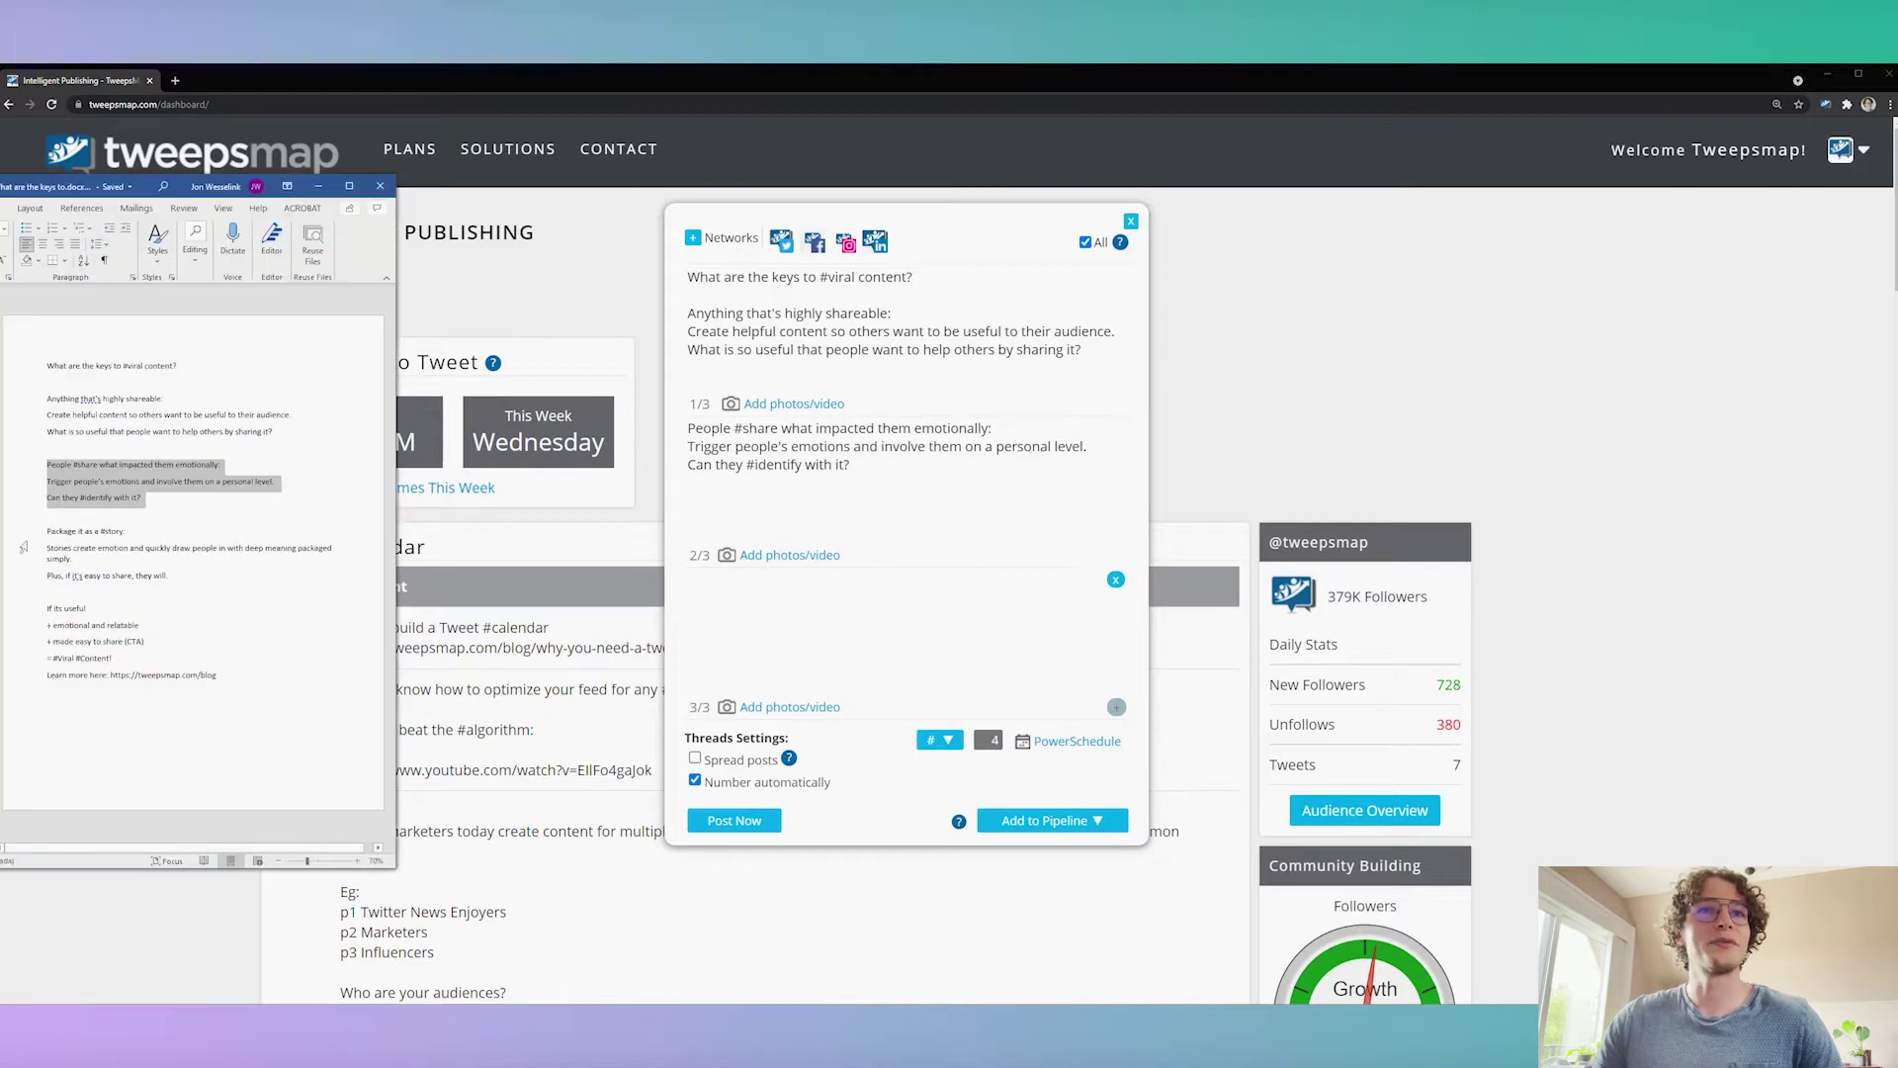
{"action": "left_click_drag", "start_coordinate": [43, 532], "coordinate": [170, 577]}
{"action": "key", "text": "ctrl+c"}
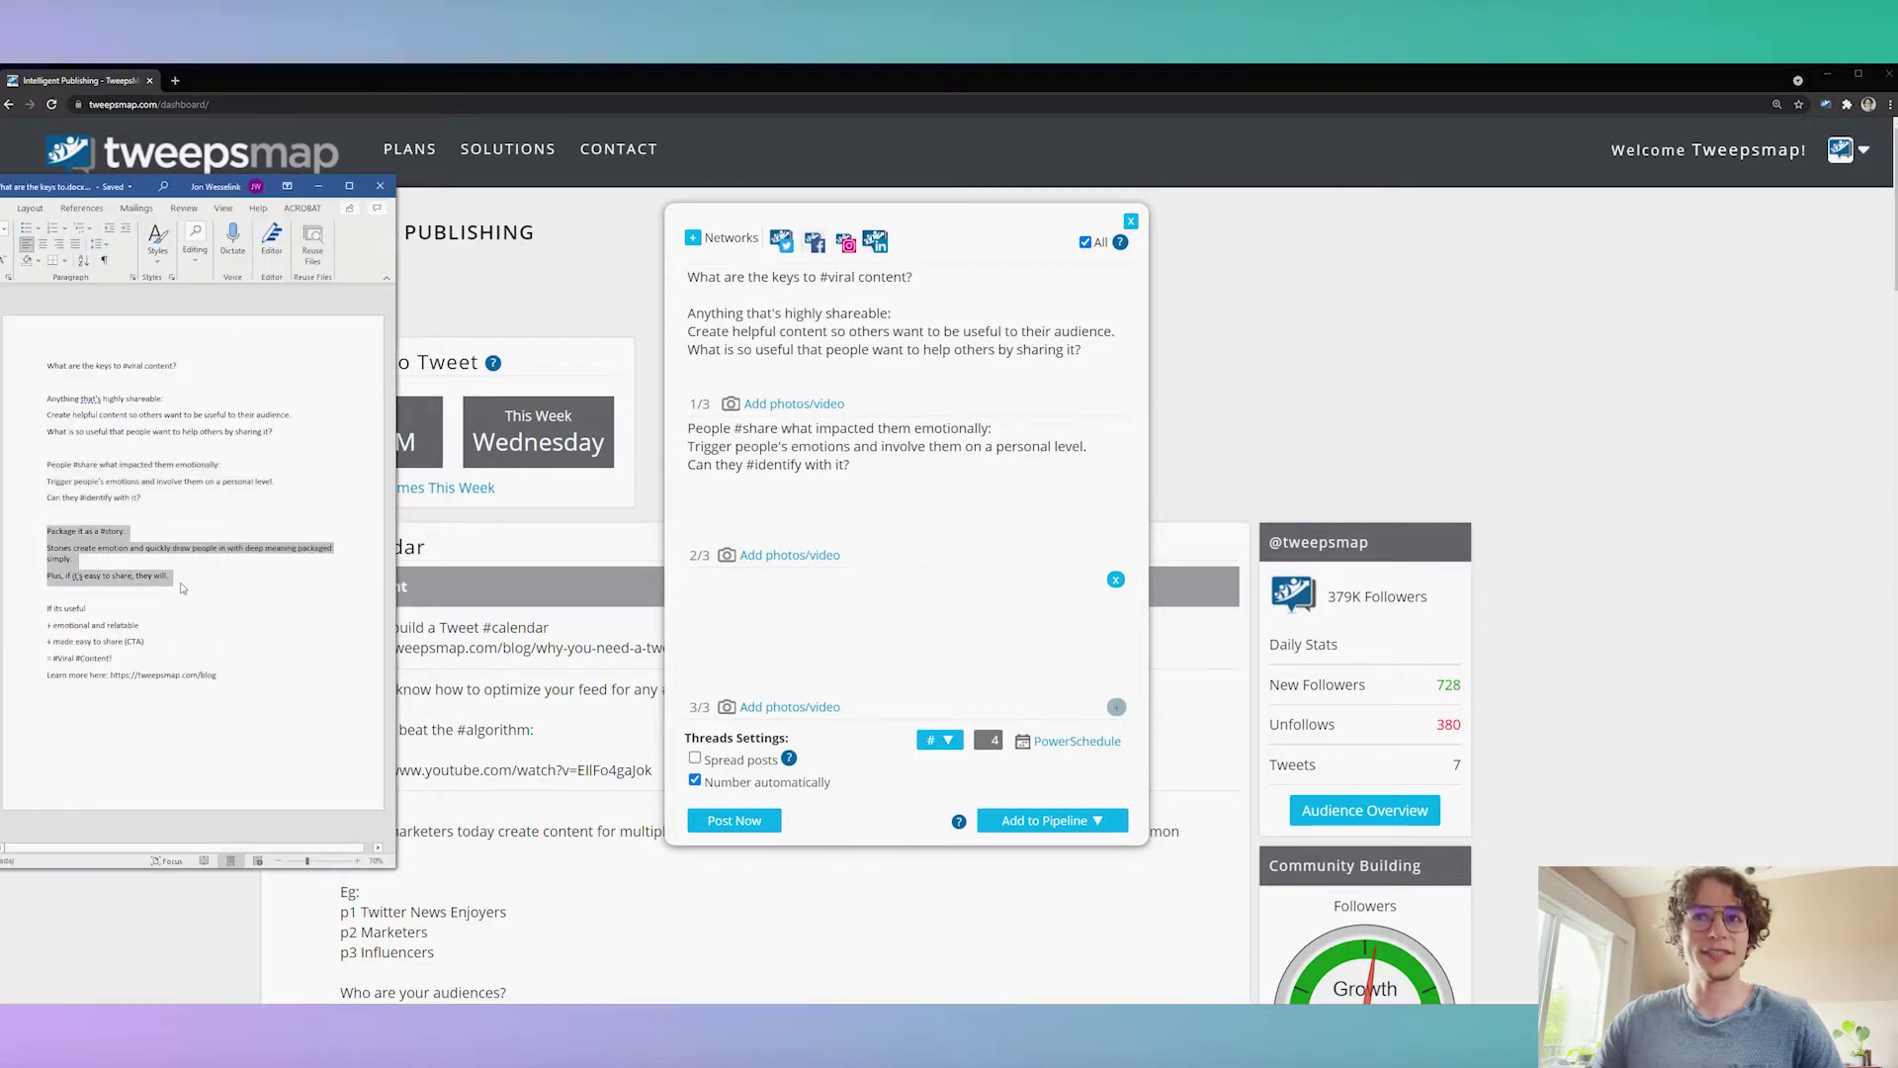
{"action": "left_click", "coordinate": [701, 620]}
{"action": "key", "text": "ctrl+v"}
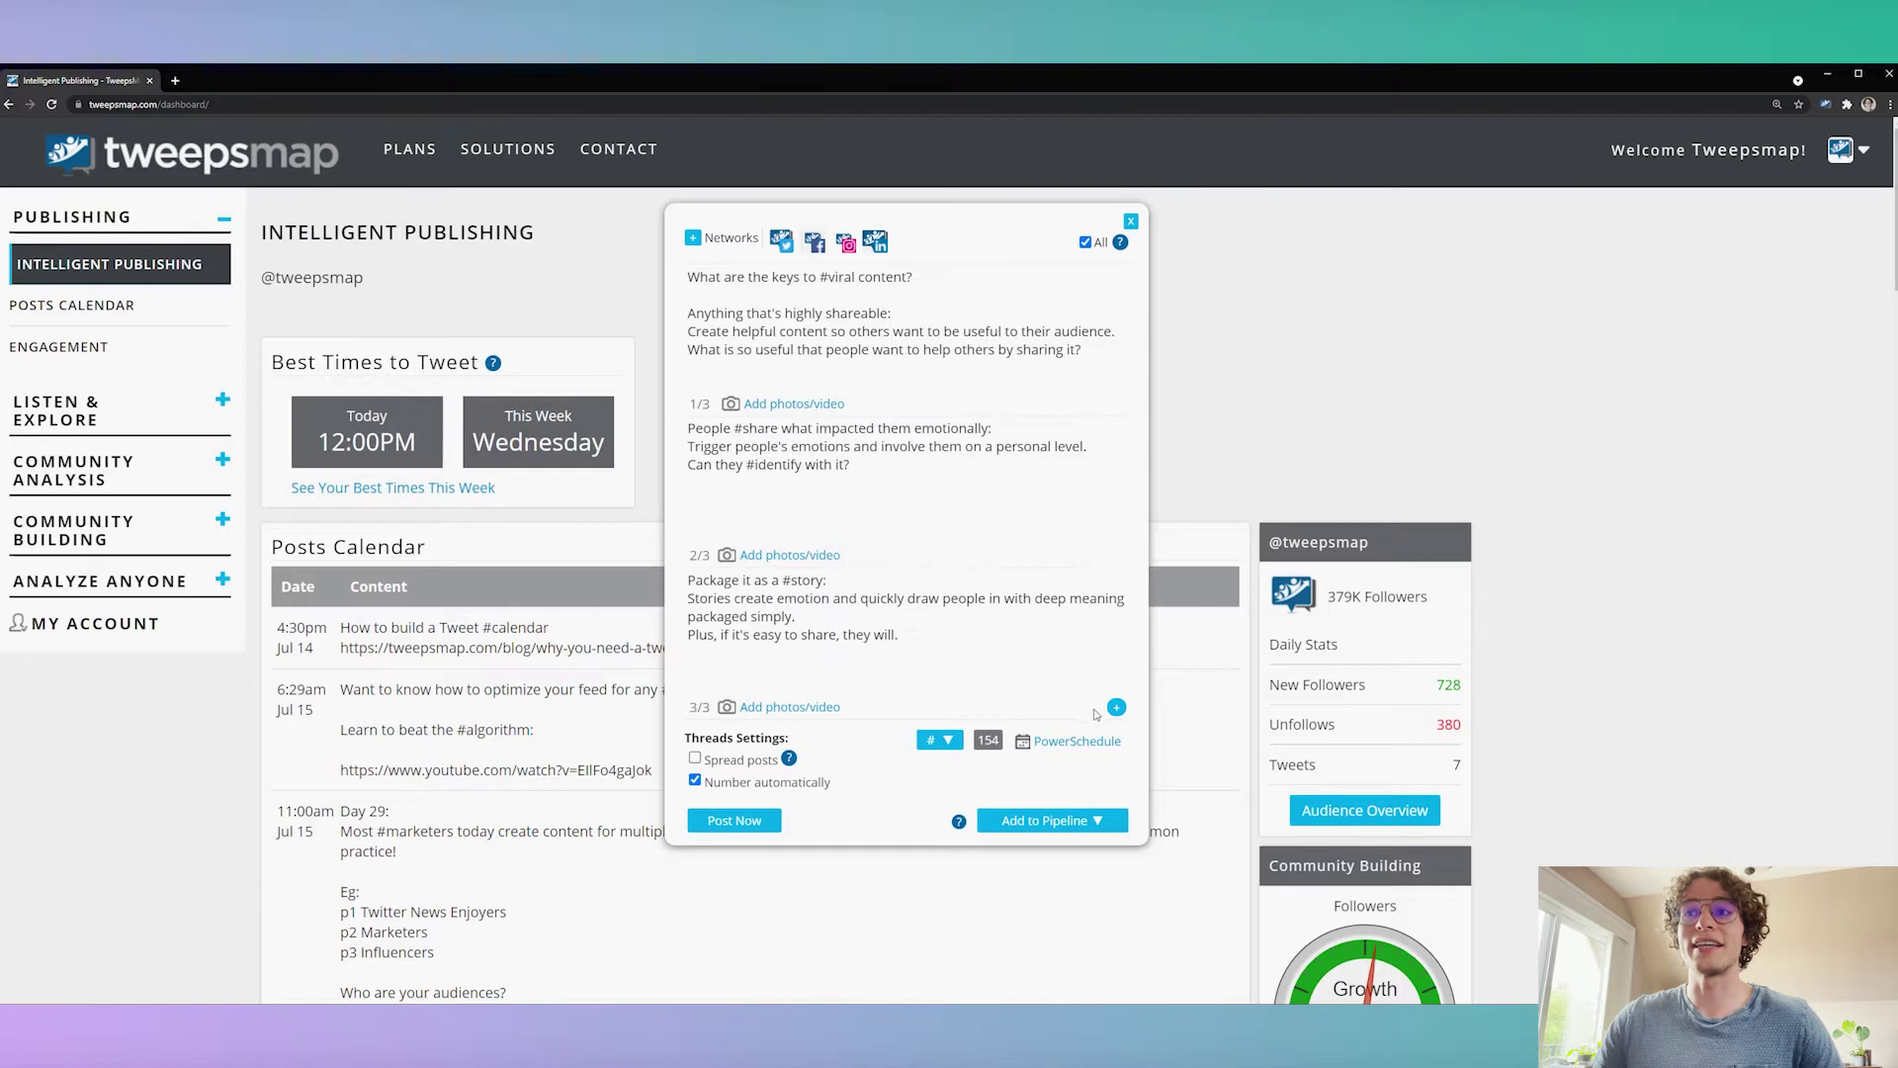
Add a fourth thread part with the closing lines and blog link.
{"action": "left_click", "coordinate": [1116, 707]}
{"action": "key", "text": "alt+Tab"}
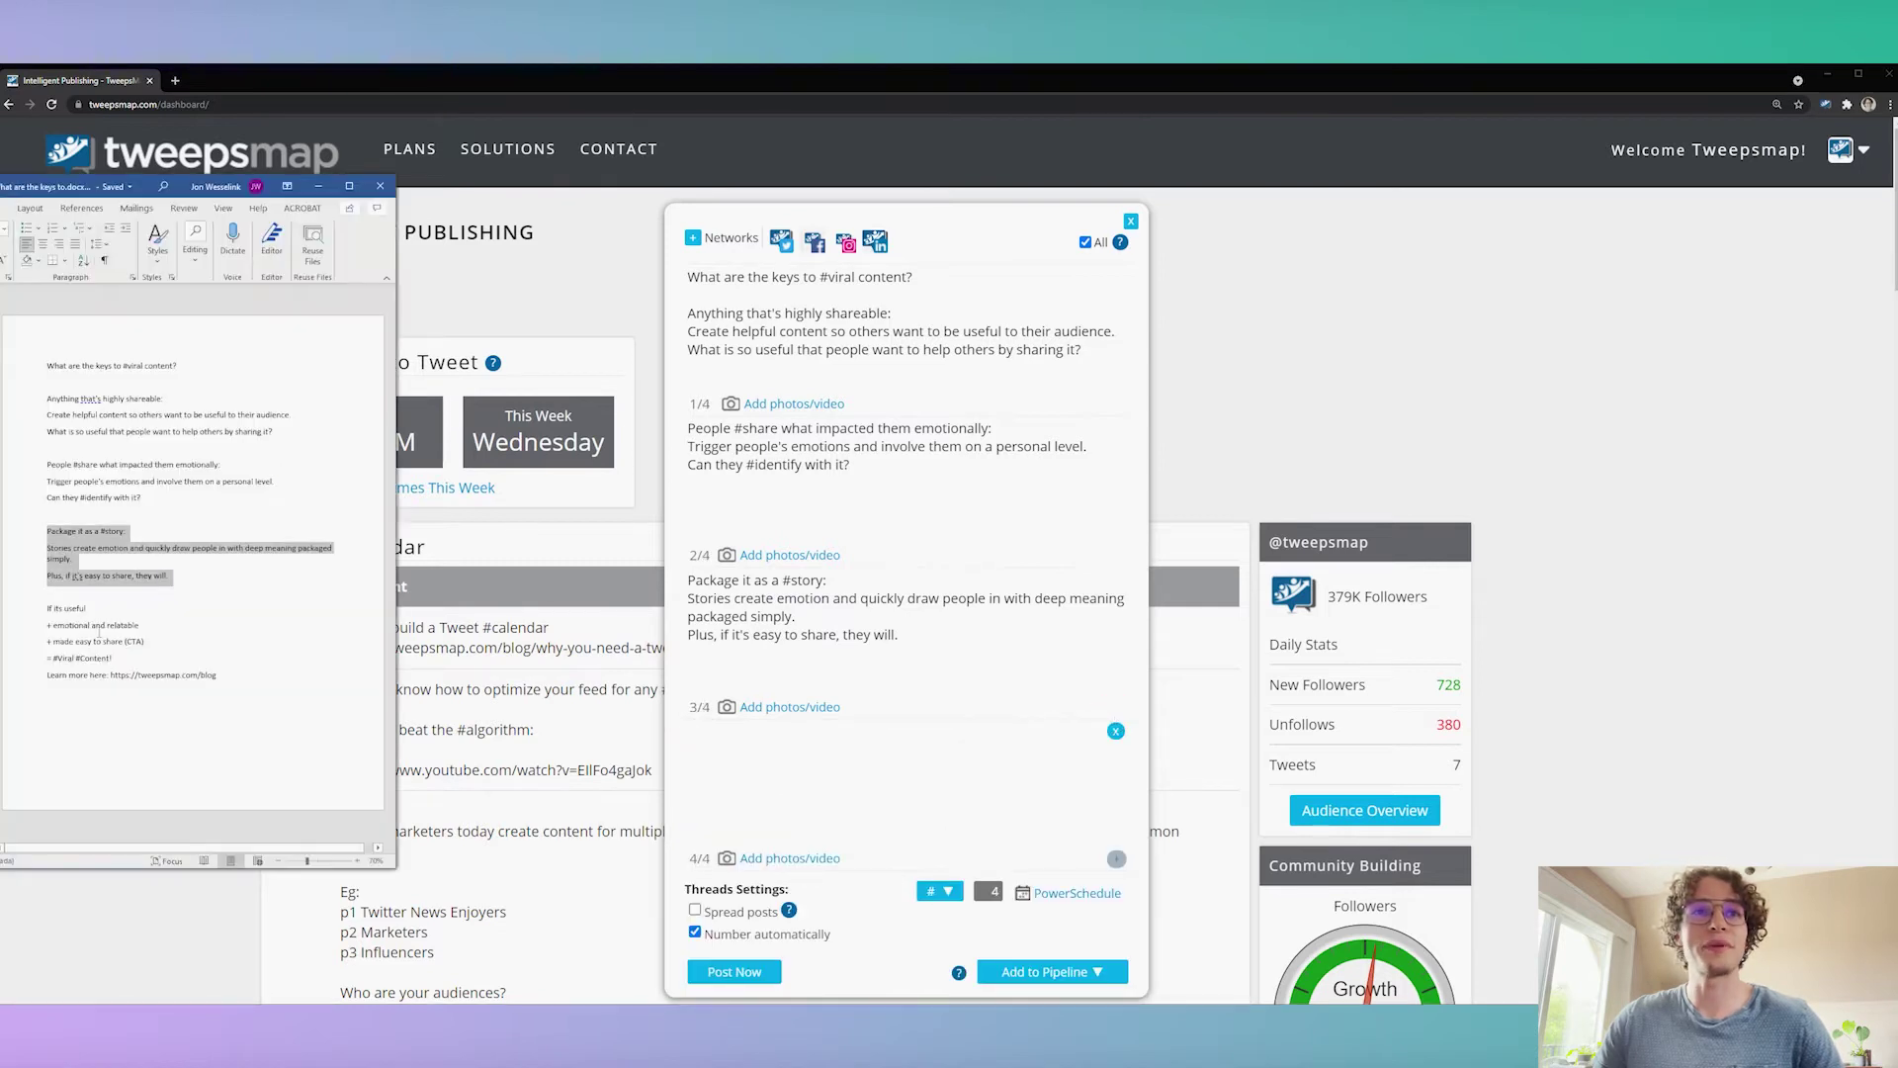
{"action": "left_click_drag", "start_coordinate": [42, 614], "coordinate": [222, 681]}
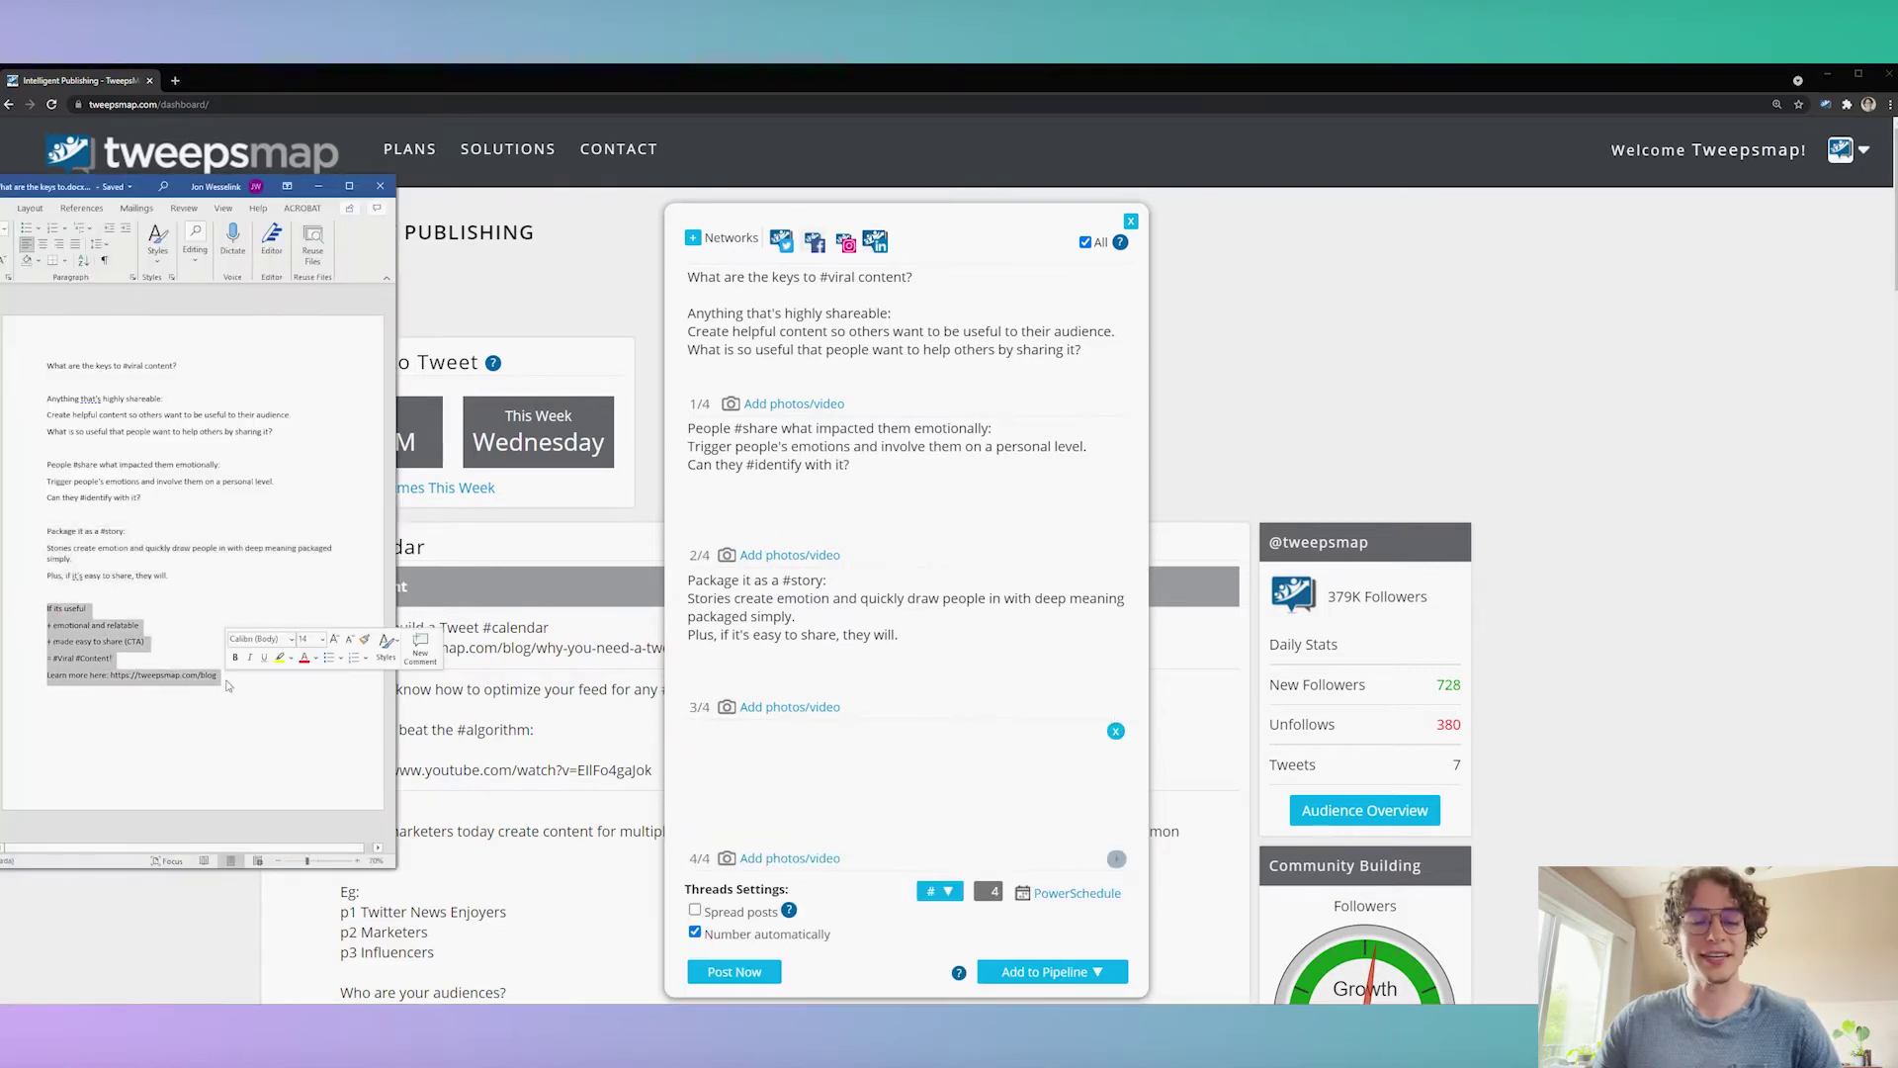
{"action": "key", "text": "ctrl+c"}
{"action": "key", "text": "alt+Tab"}
{"action": "left_click", "coordinate": [821, 746]}
{"action": "key", "text": "ctrl+v"}
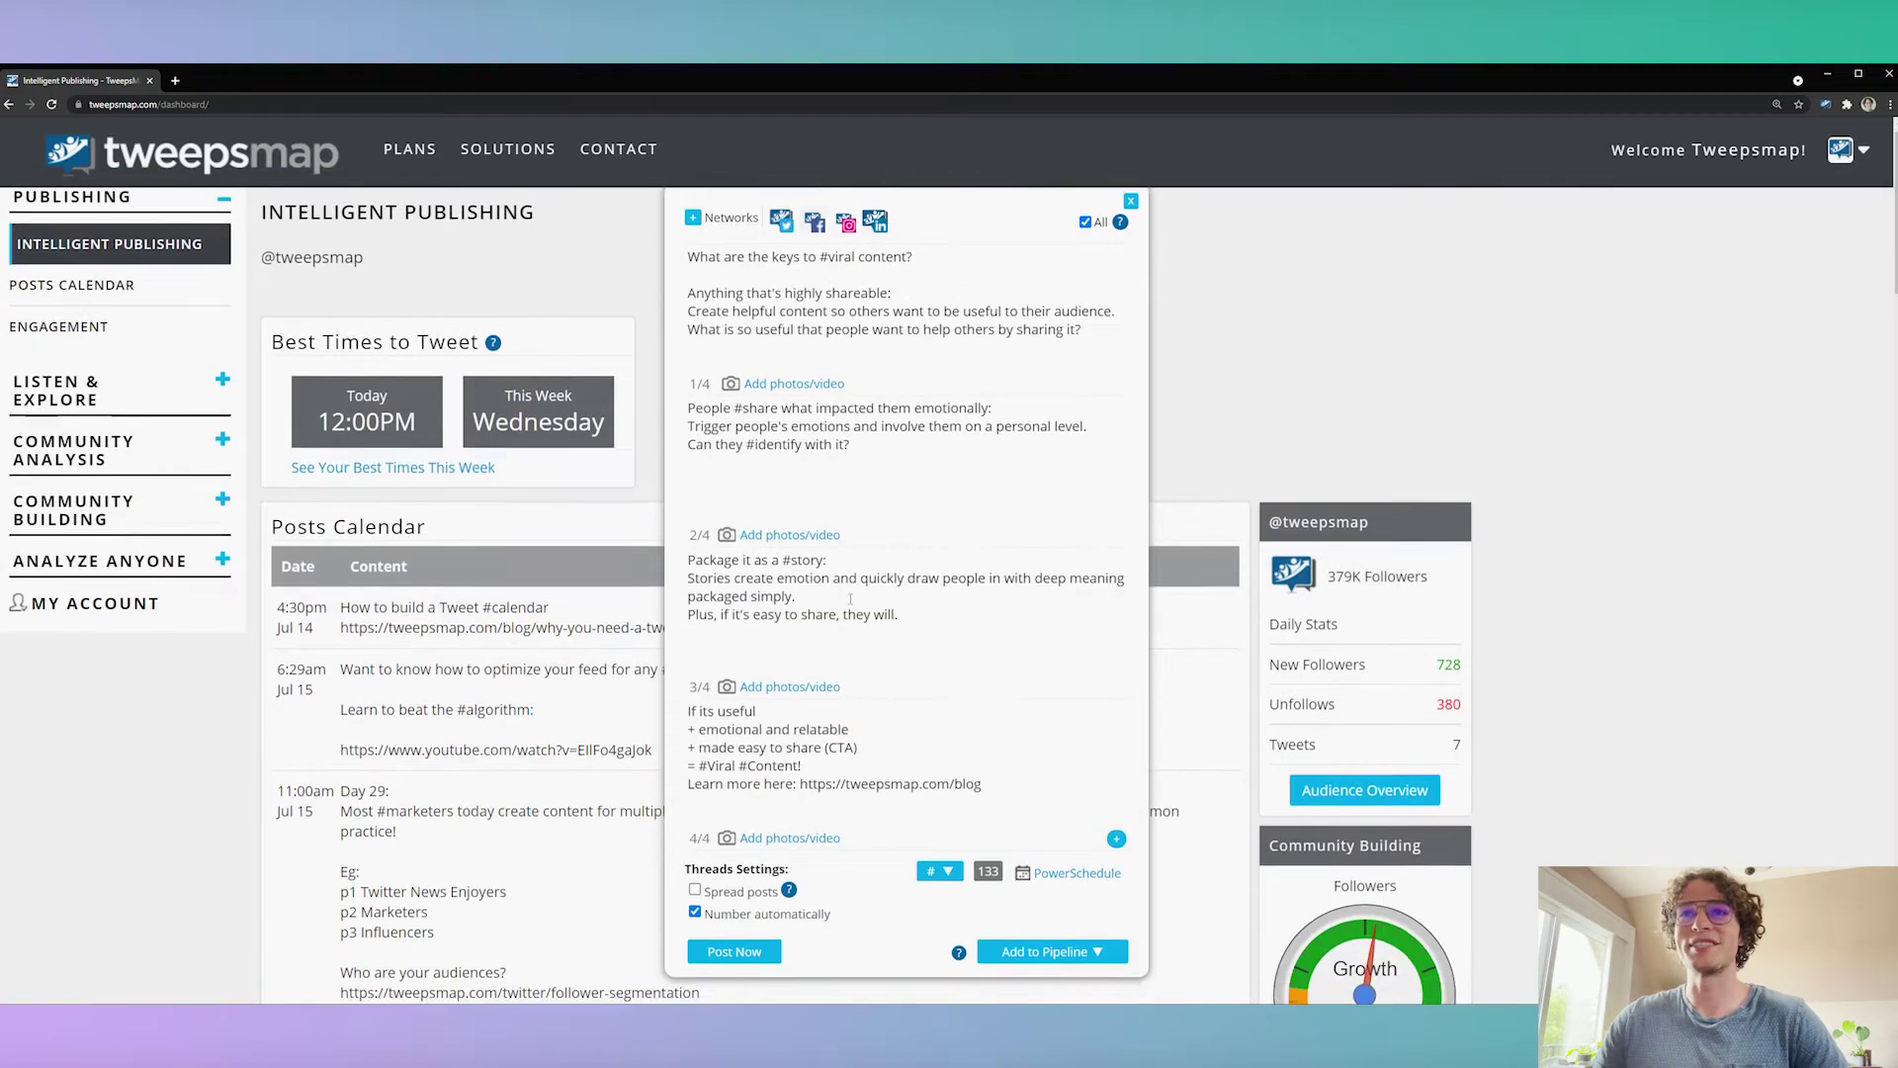
Toggle Number automatically off and on, leaving automatic numbering enabled.
{"action": "scroll", "coordinate": [851, 598], "scroll_direction": "down", "scroll_amount": 1}
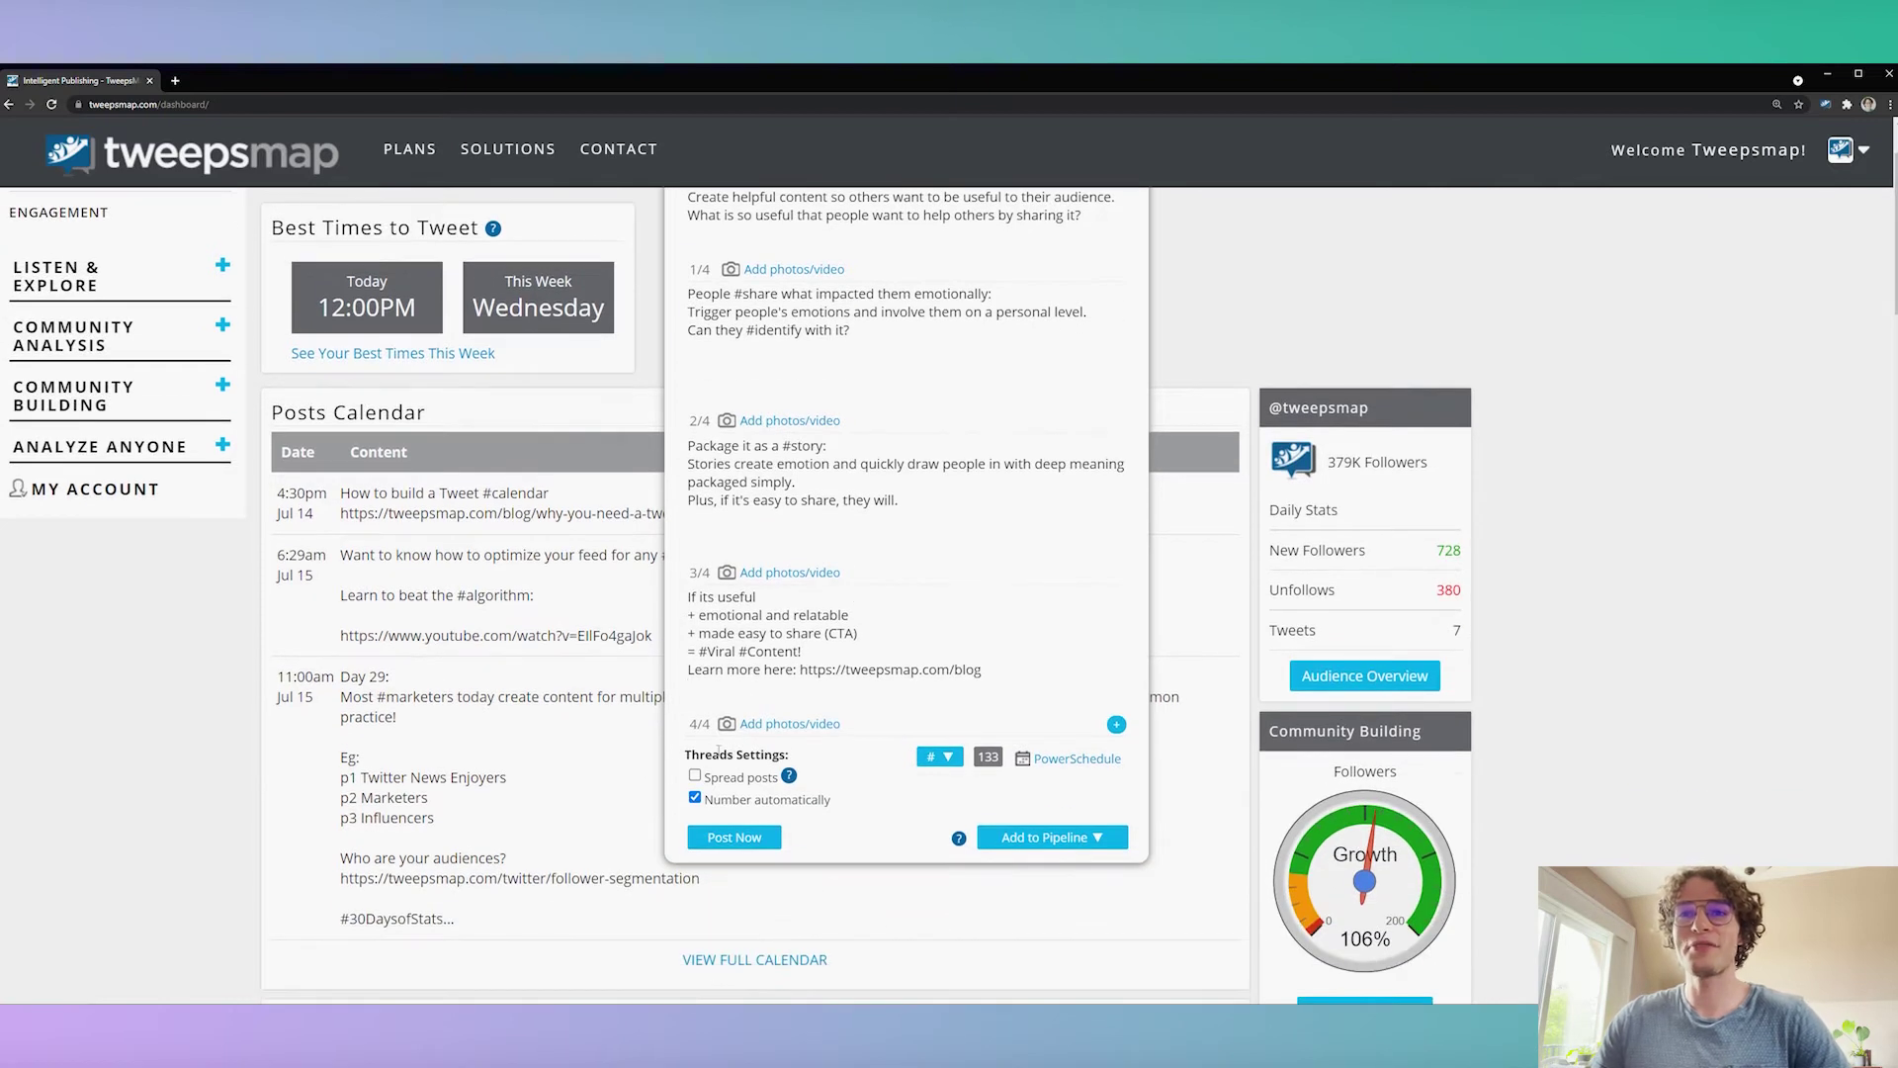
{"action": "left_click", "coordinate": [696, 799]}
{"action": "left_click", "coordinate": [695, 799]}
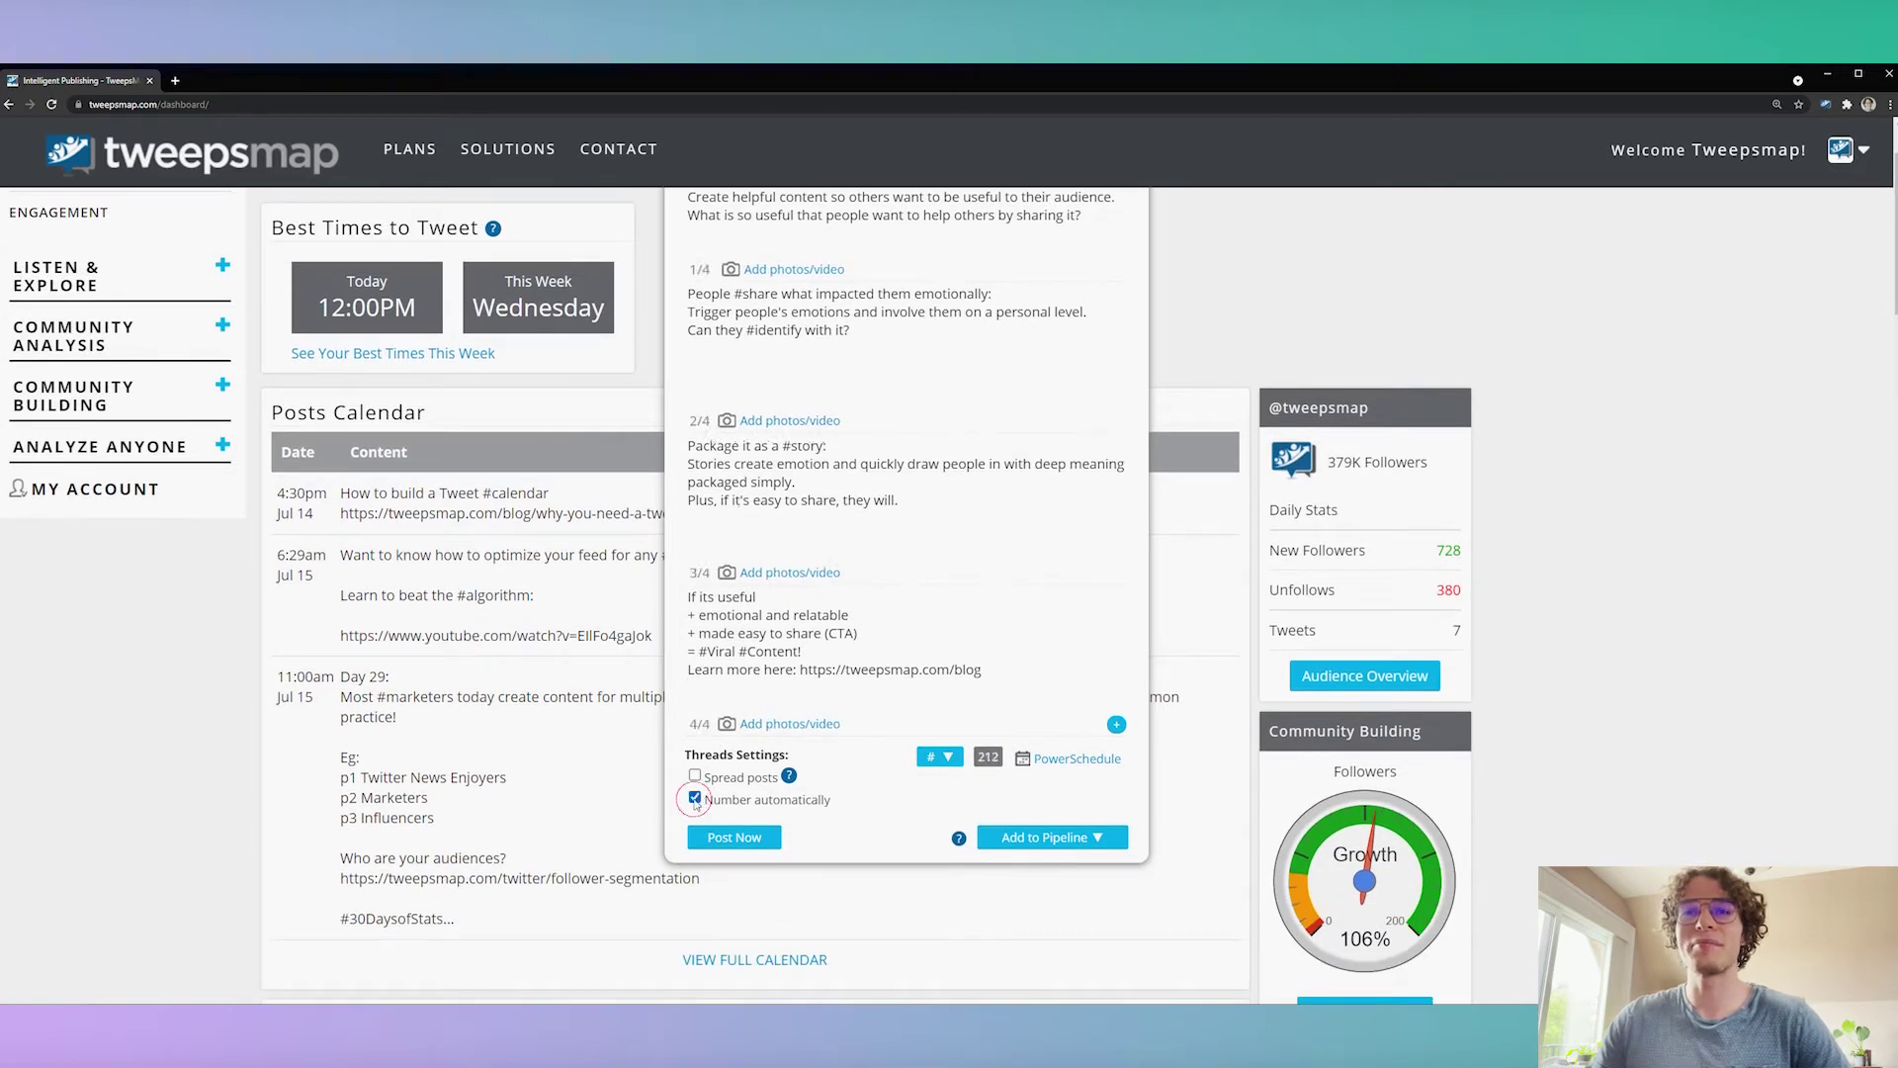
{"action": "left_click", "coordinate": [695, 799]}
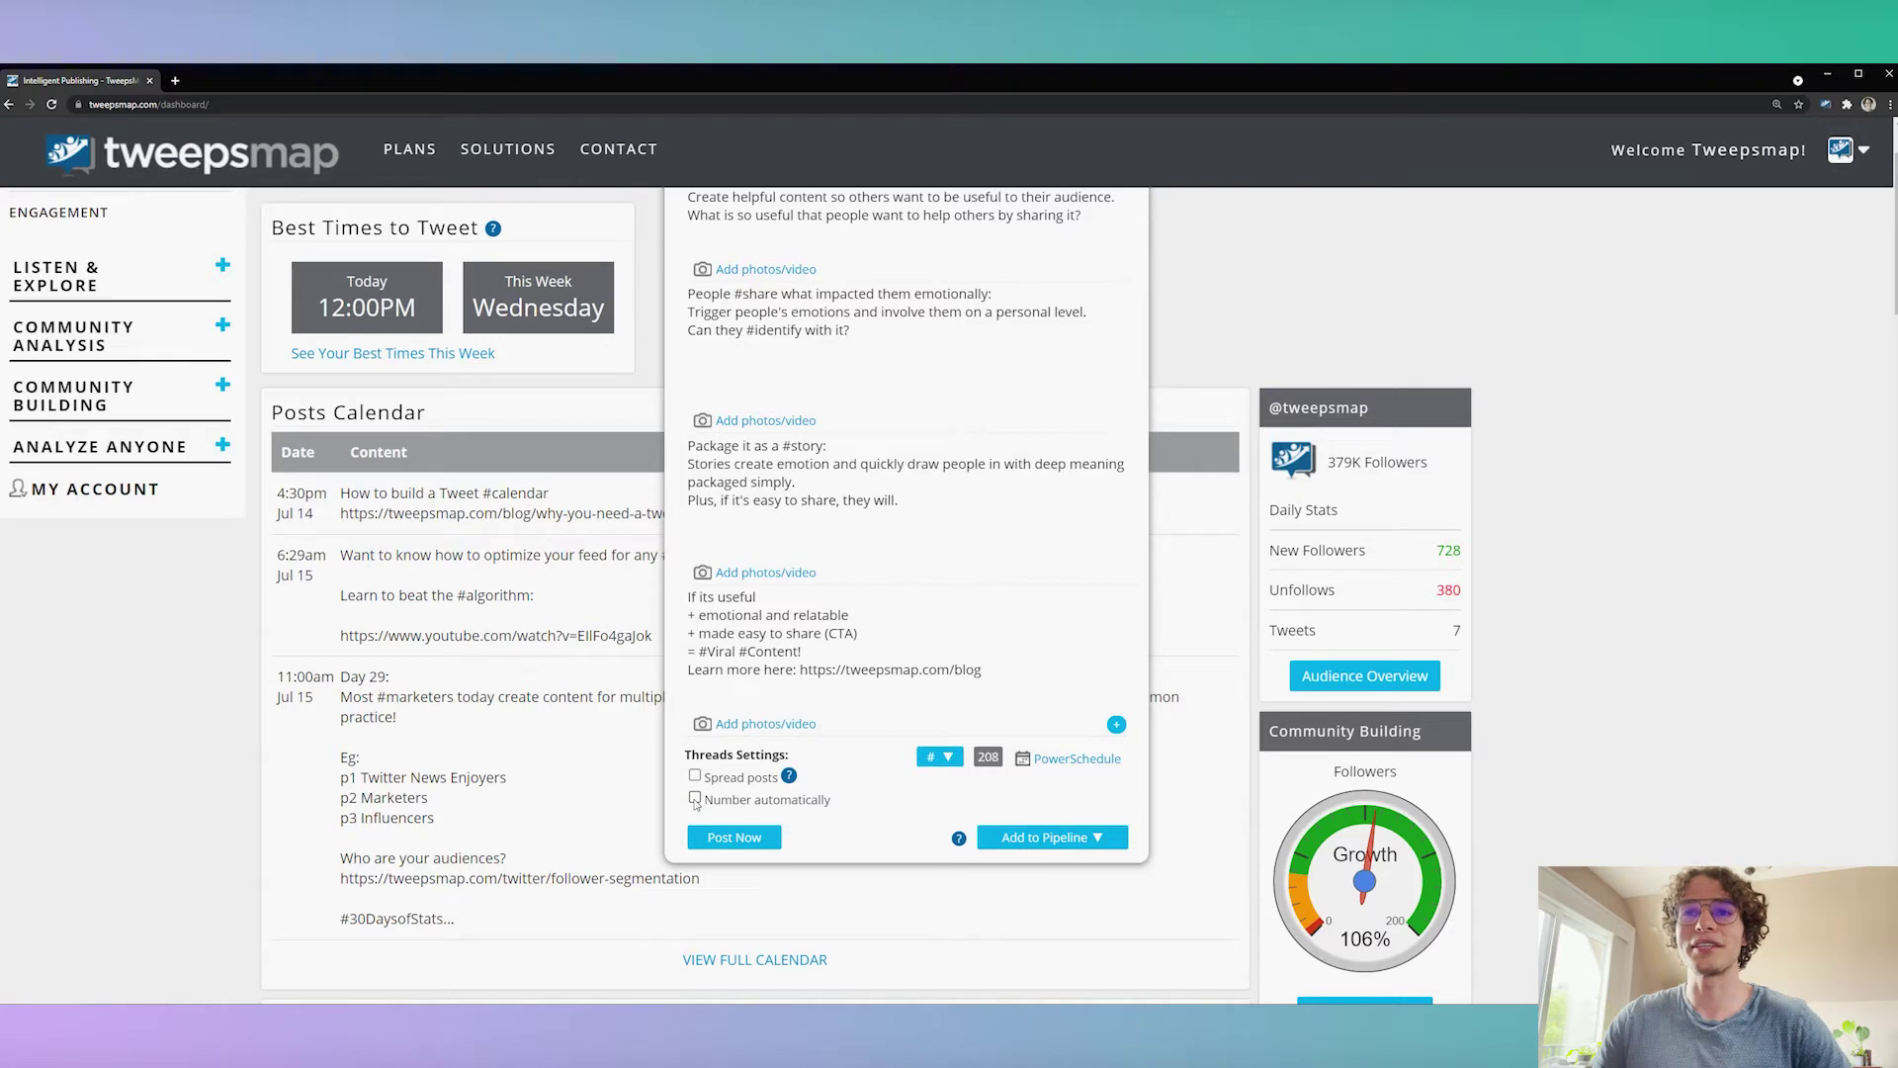
{"action": "left_click", "coordinate": [695, 799]}
Attach virality.png to the second part of the thread.
{"action": "scroll", "coordinate": [774, 650], "scroll_direction": "up", "scroll_amount": 1}
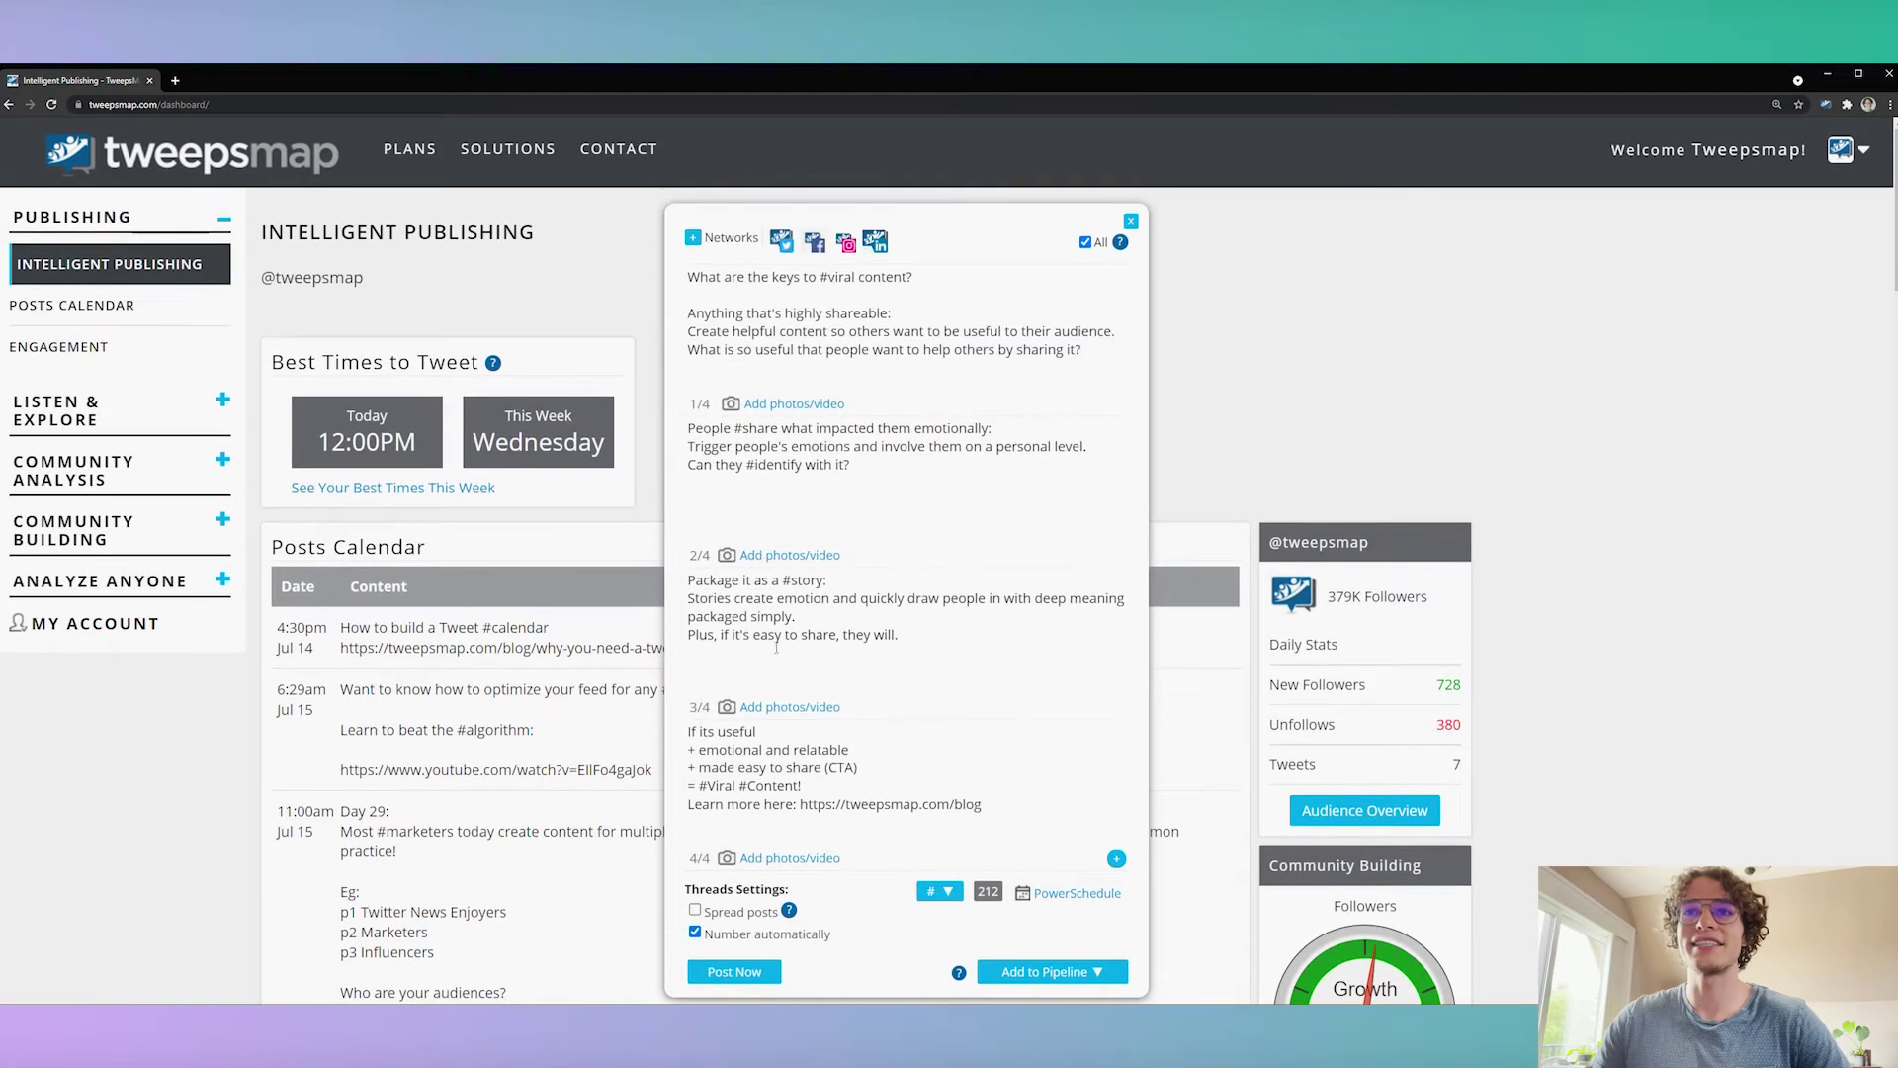
{"action": "left_click", "coordinate": [768, 556]}
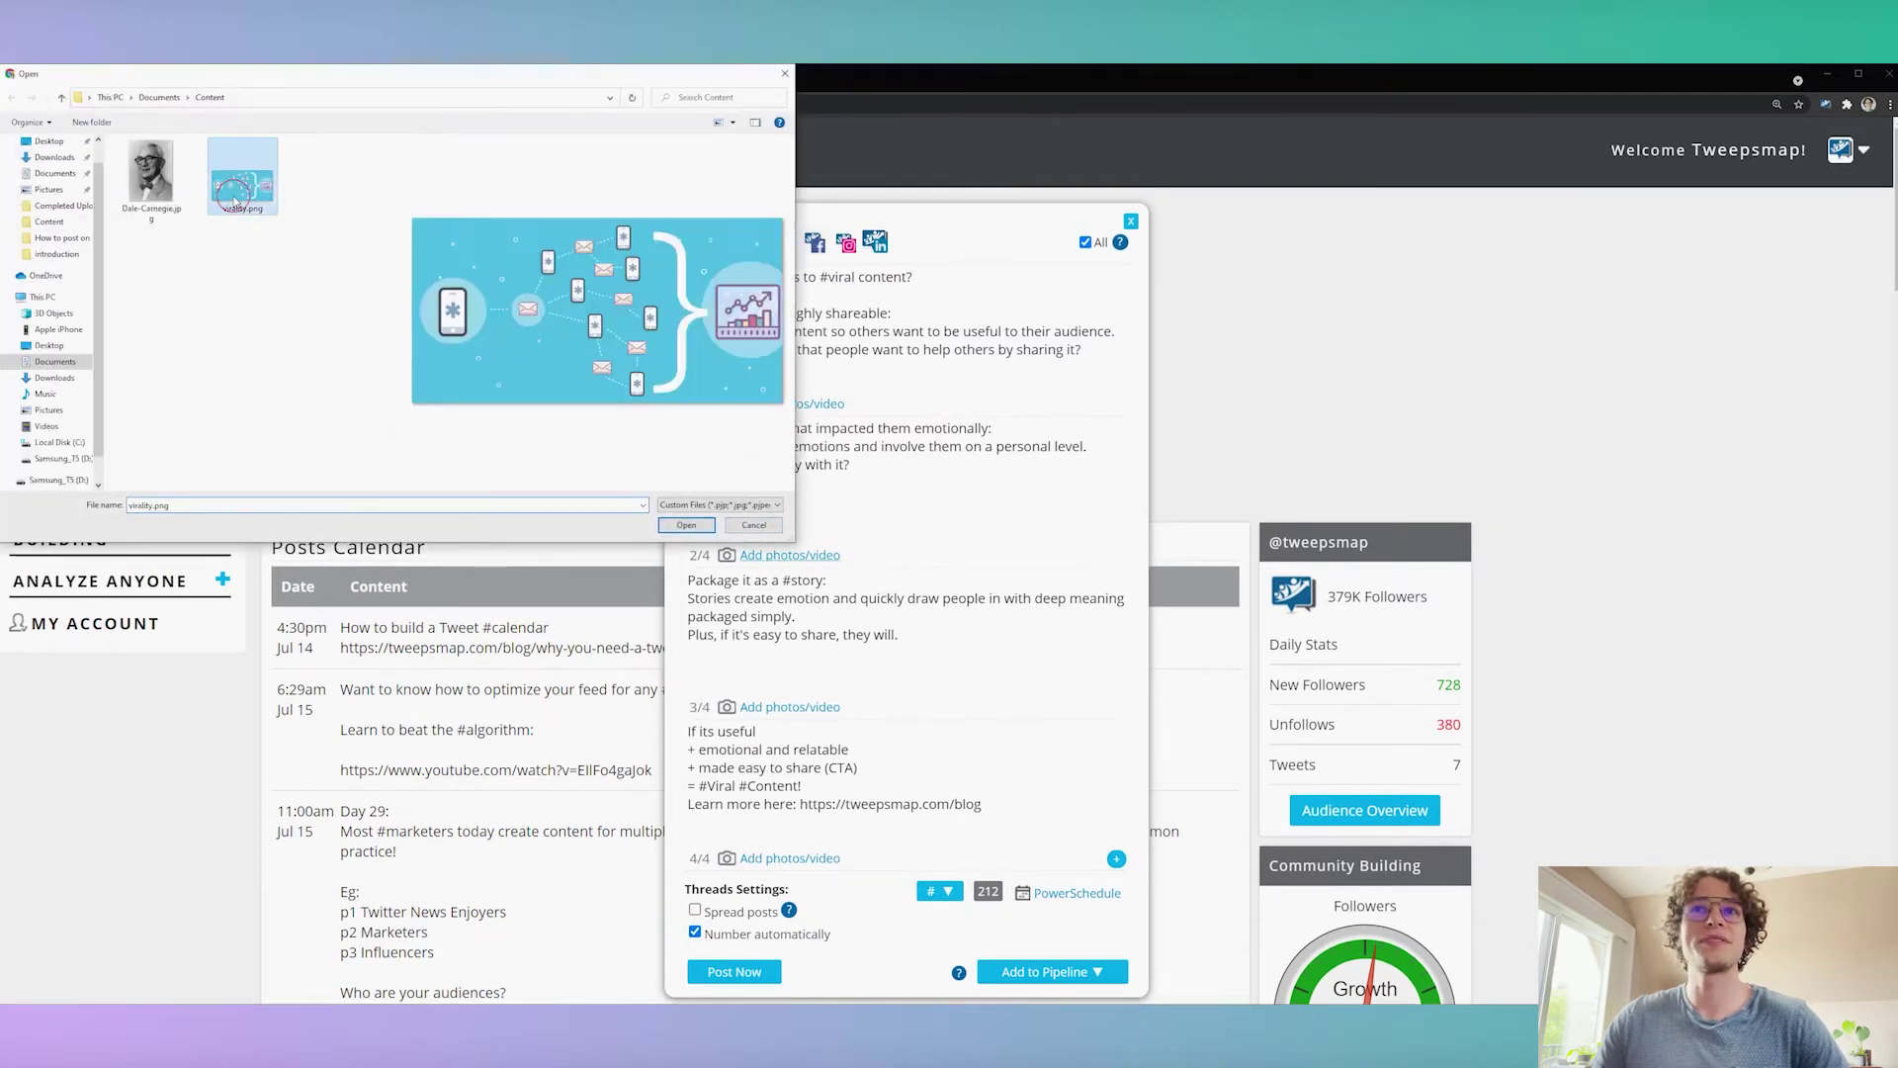
{"action": "left_click", "coordinate": [691, 530]}
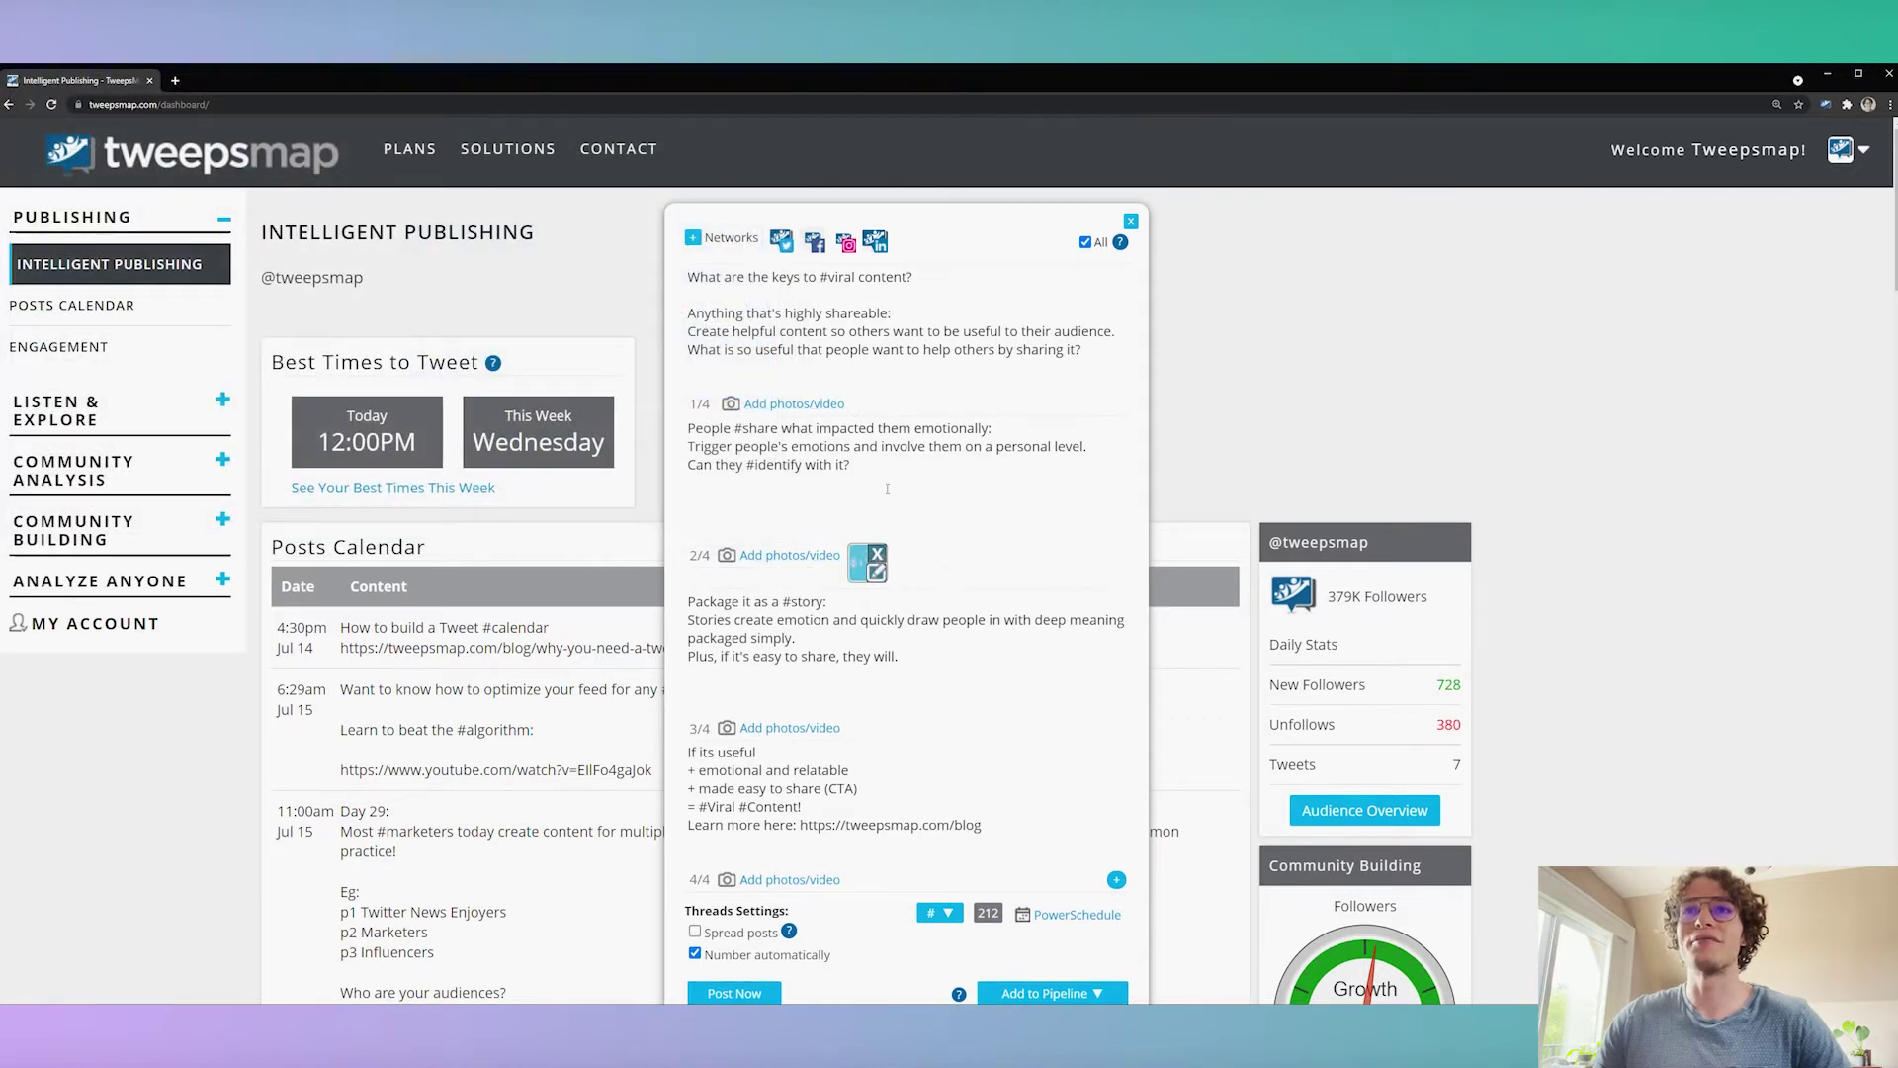
{"action": "scroll", "coordinate": [834, 681], "scroll_direction": "down", "scroll_amount": 2}
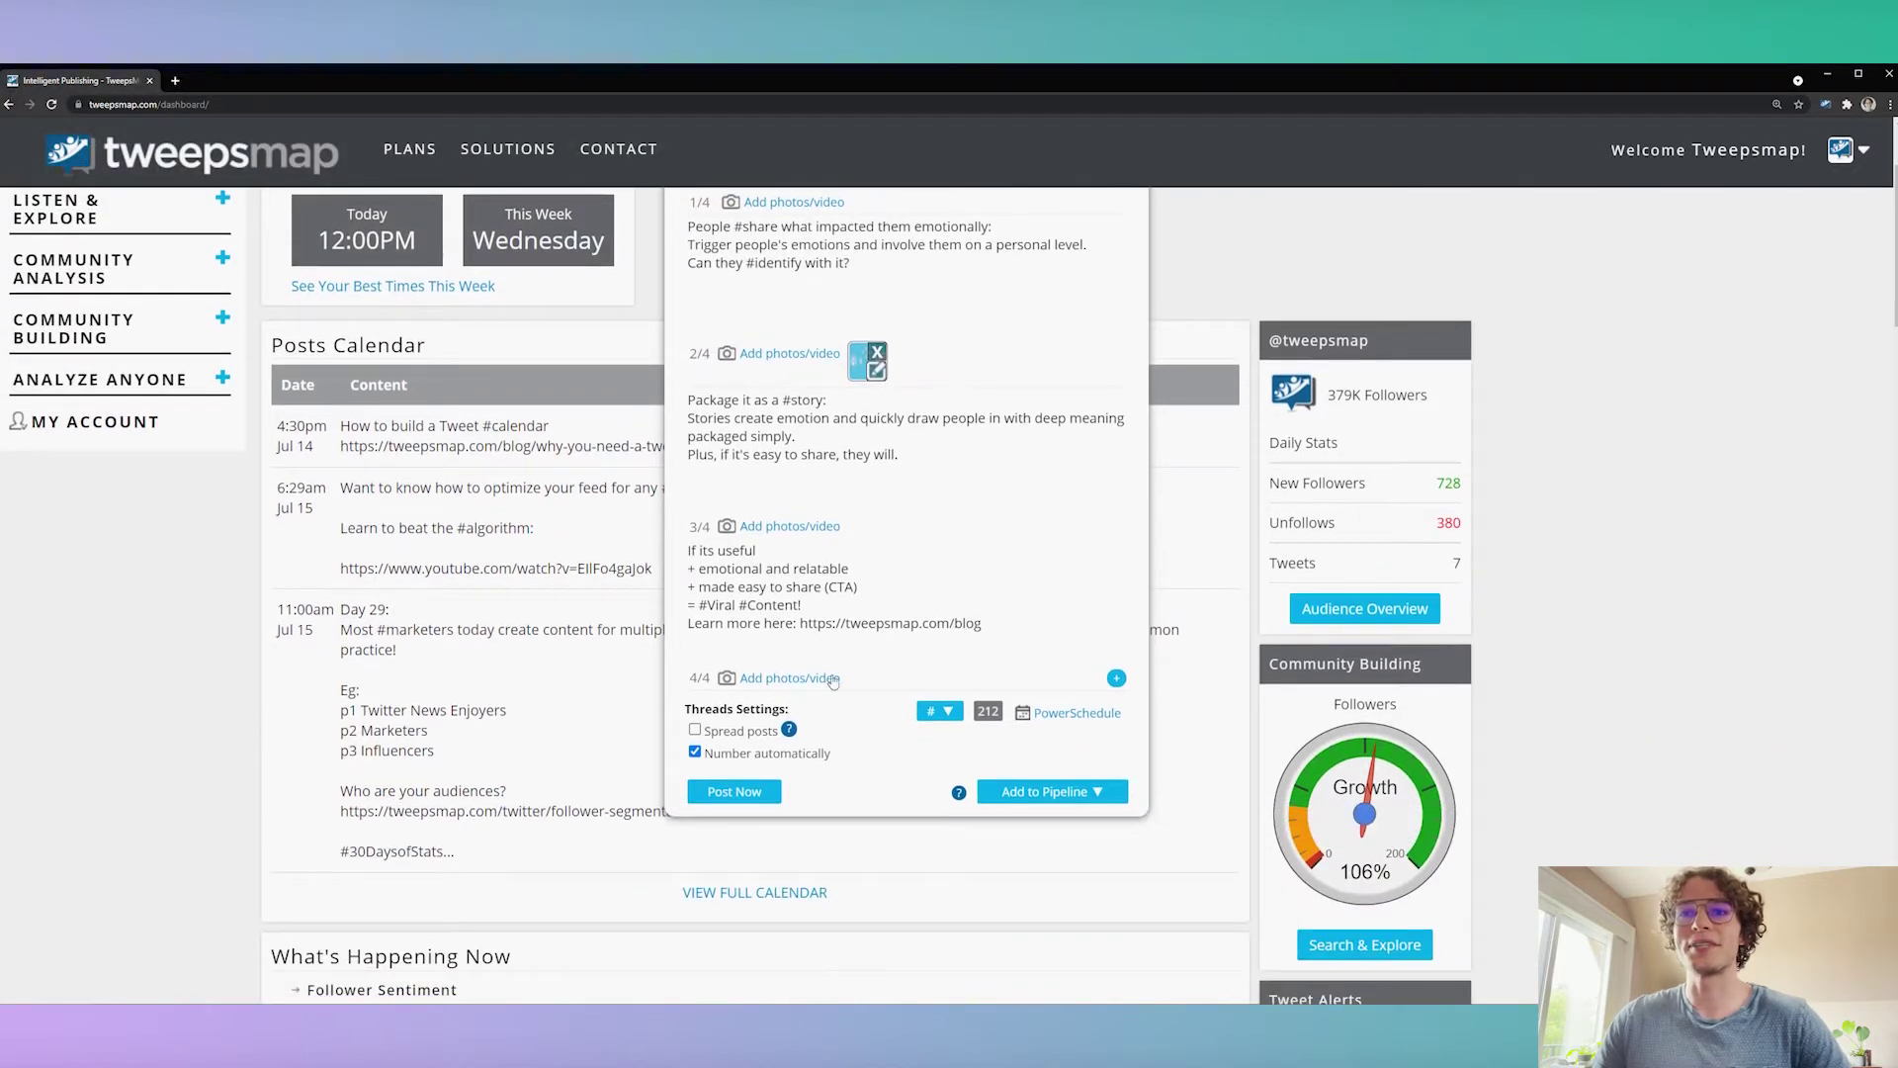
Enable Spread posts in Threads Settings, comparing it with Post Now, and leave it checked.
{"action": "left_click", "coordinate": [695, 730]}
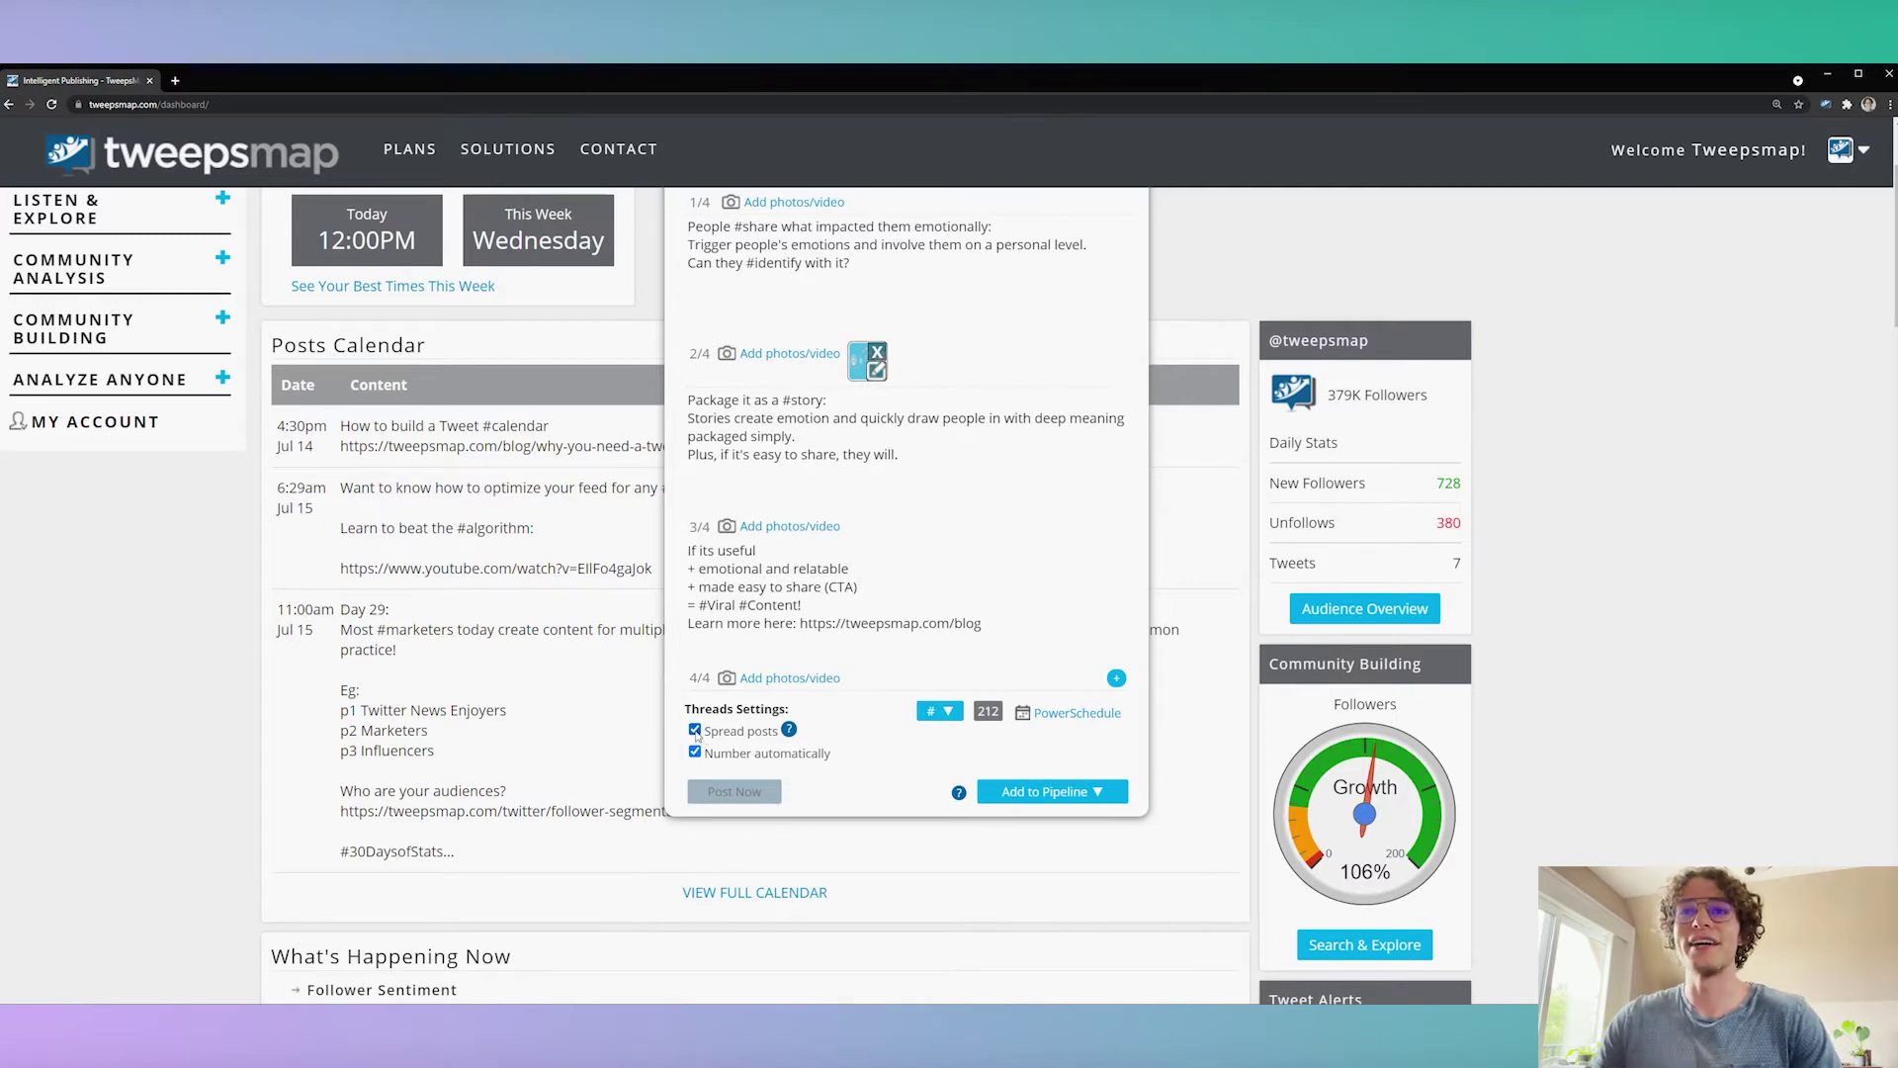
{"action": "left_click", "coordinate": [695, 730]}
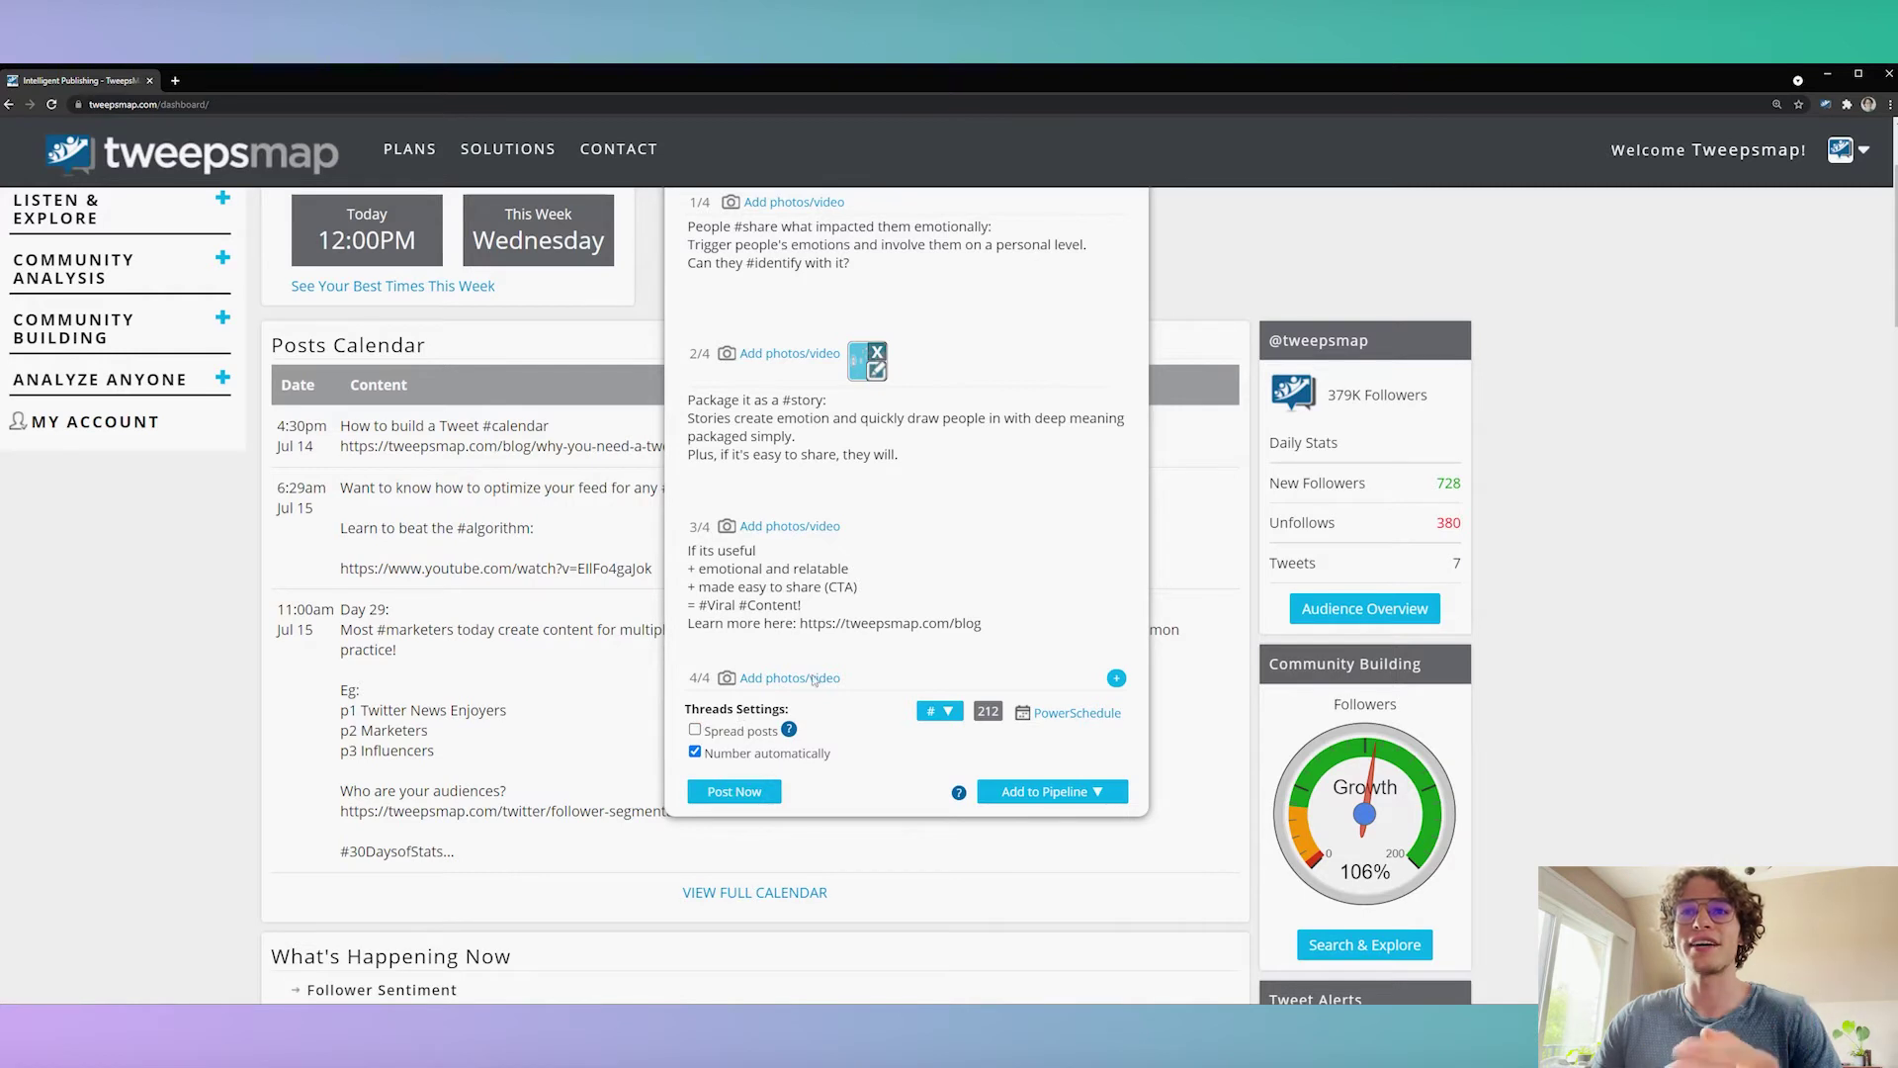
{"action": "scroll", "coordinate": [791, 692], "scroll_direction": "up", "scroll_amount": 2}
{"action": "scroll", "coordinate": [741, 712], "scroll_direction": "down", "scroll_amount": 2}
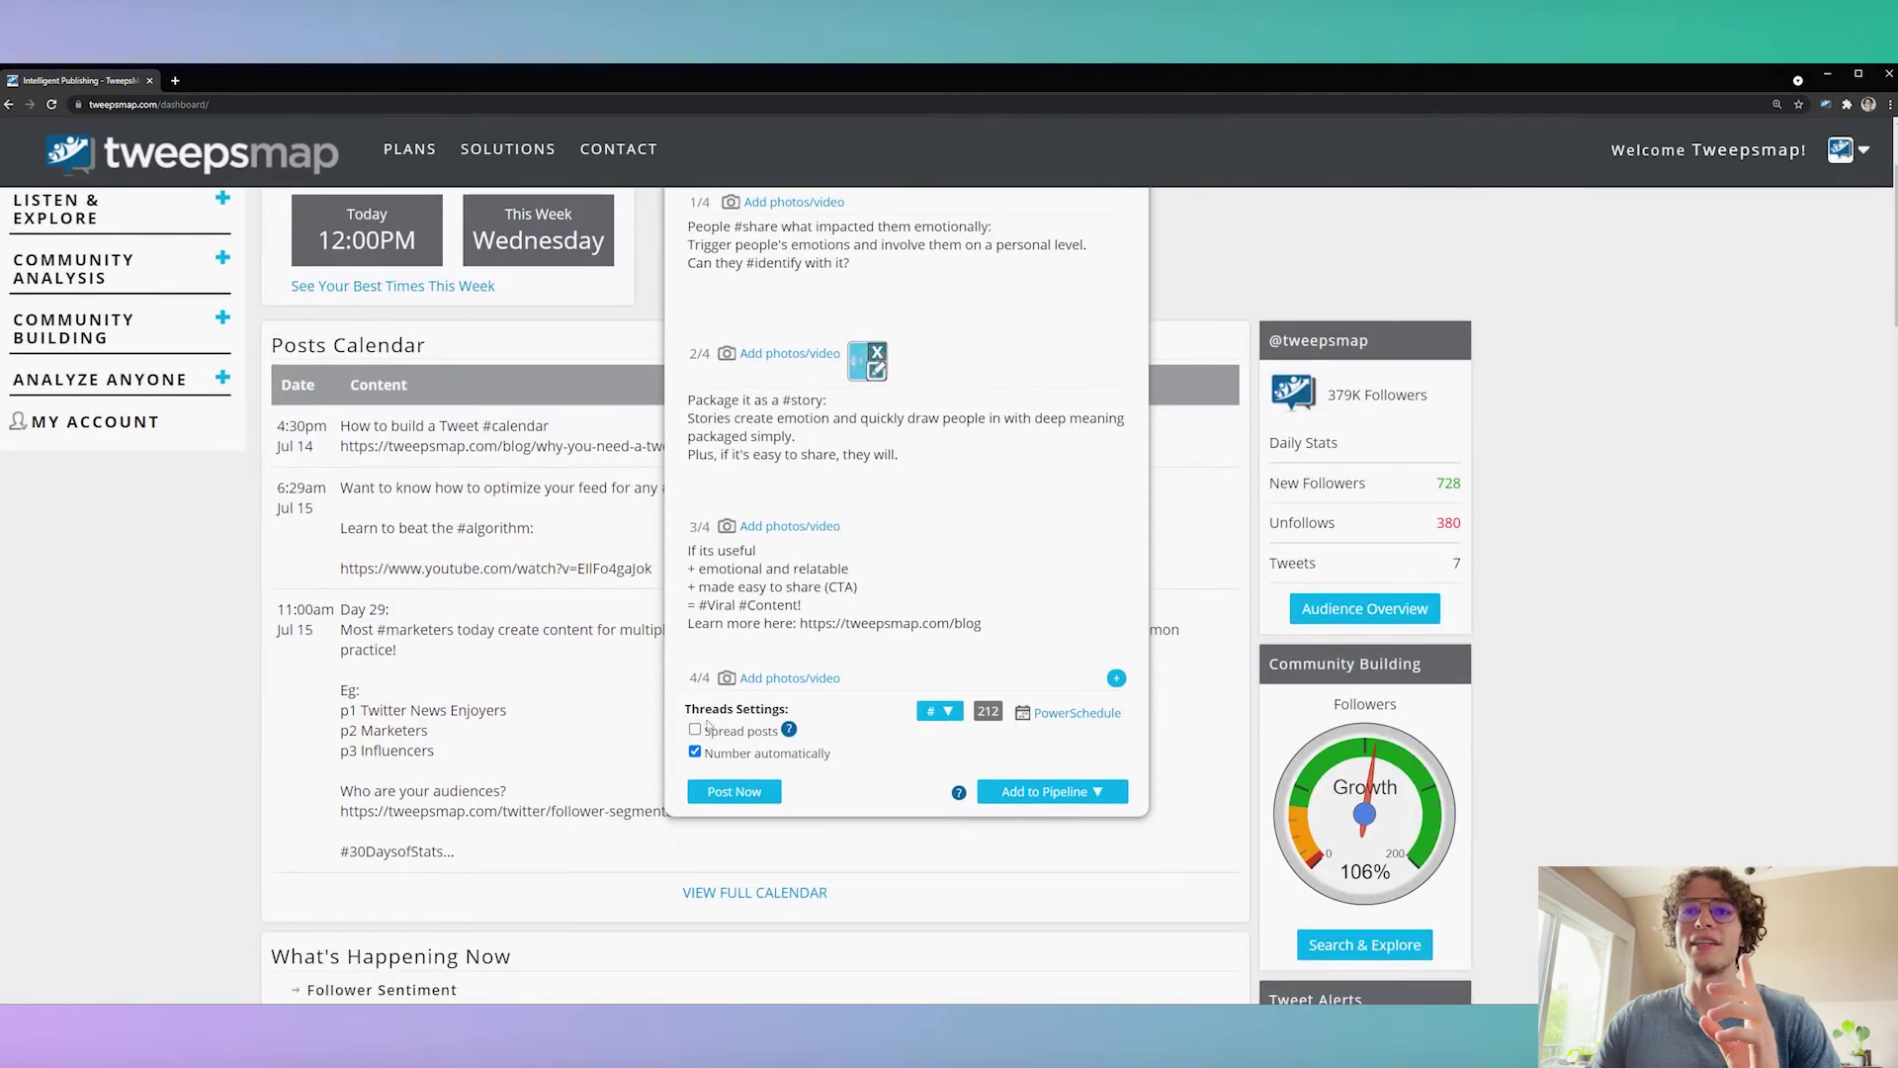
{"action": "left_click", "coordinate": [695, 731]}
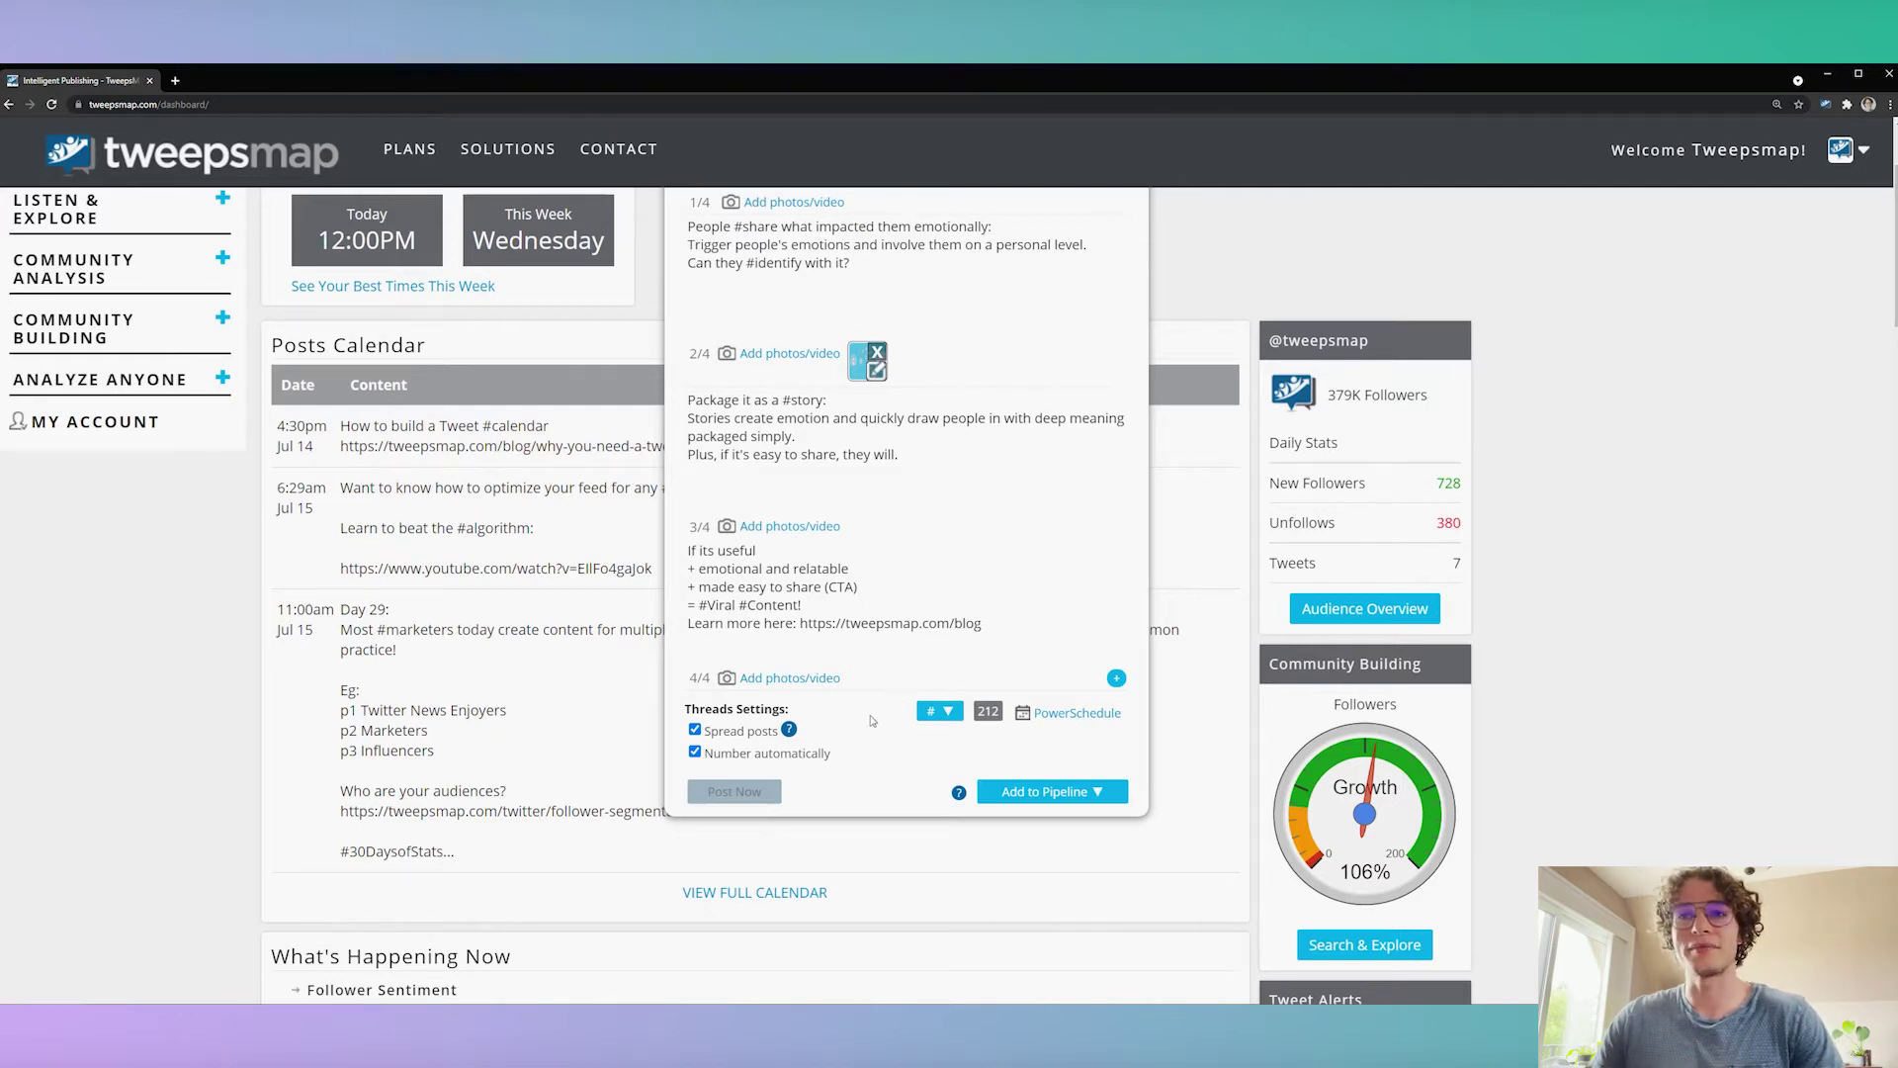
{"action": "left_click", "coordinate": [695, 729]}
{"action": "left_click", "coordinate": [695, 730]}
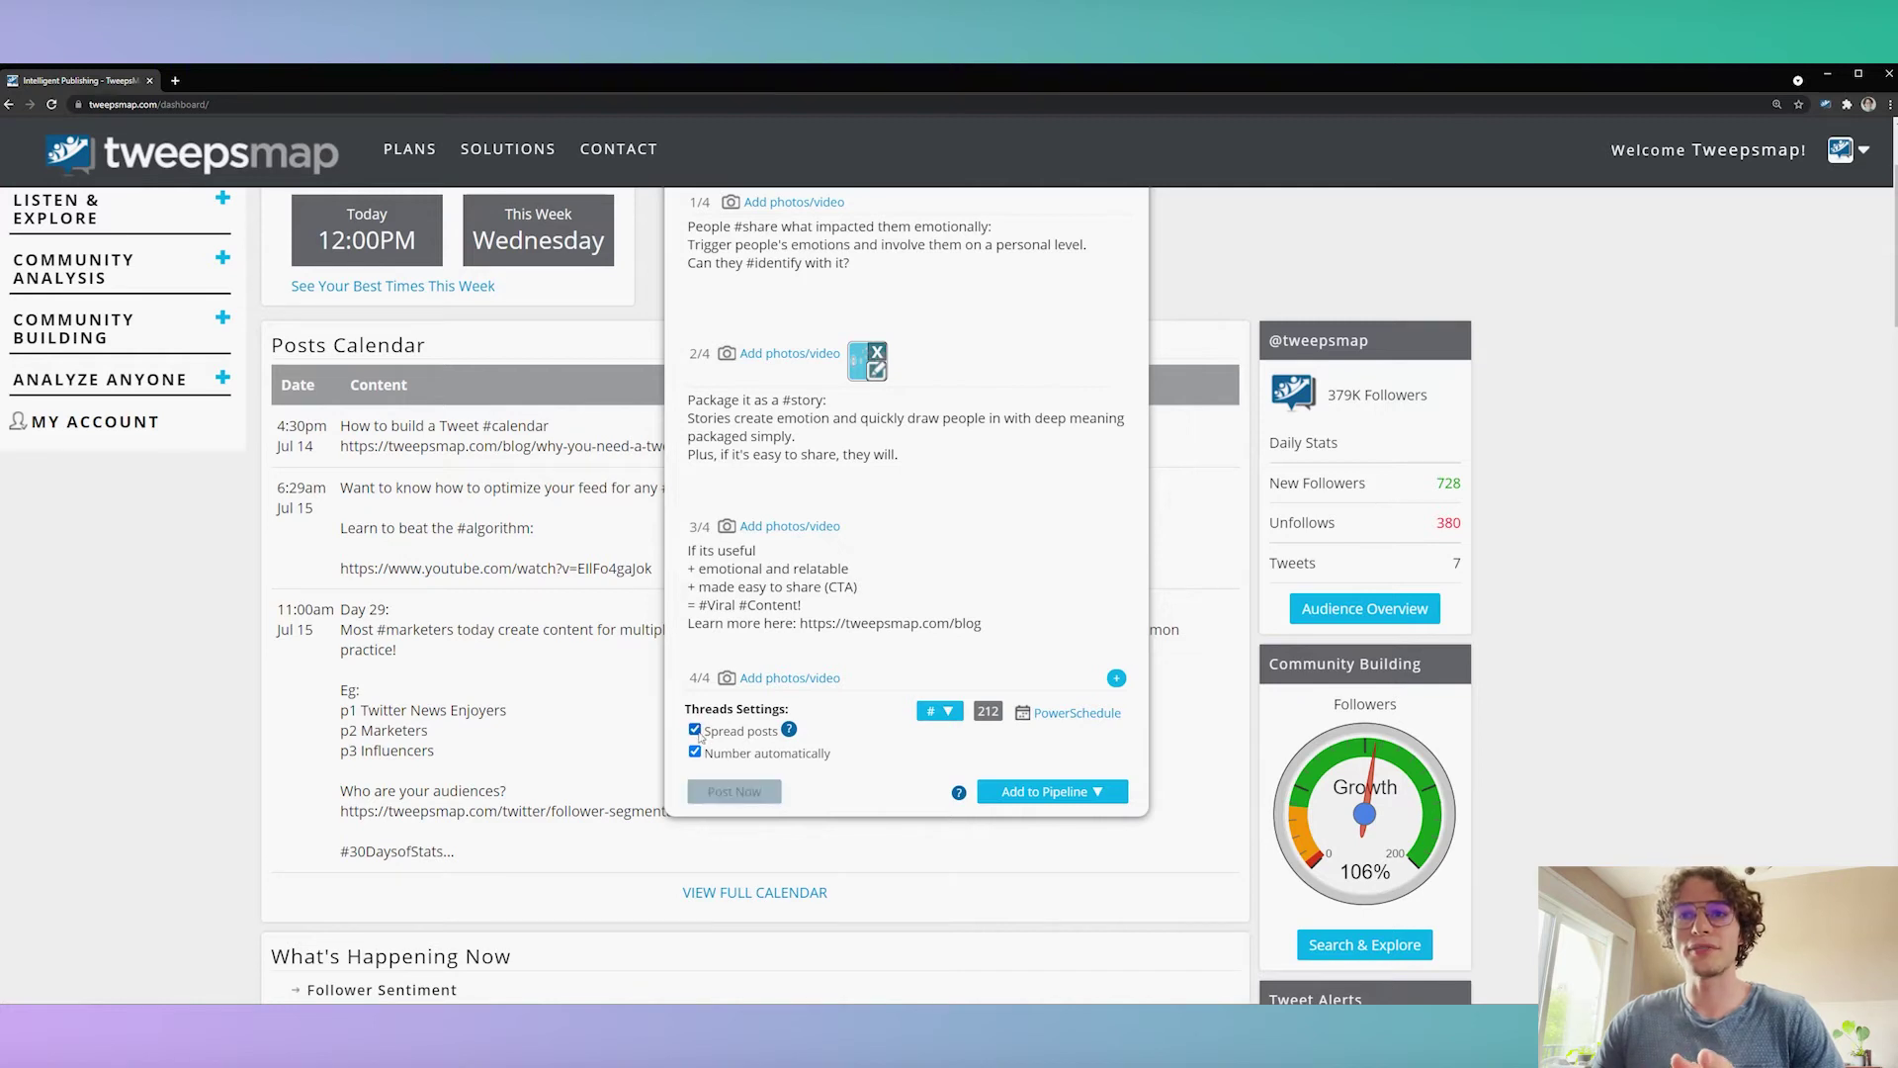
Uncheck All so the thread goes to Twitter only.
{"action": "left_click", "coordinate": [1034, 799]}
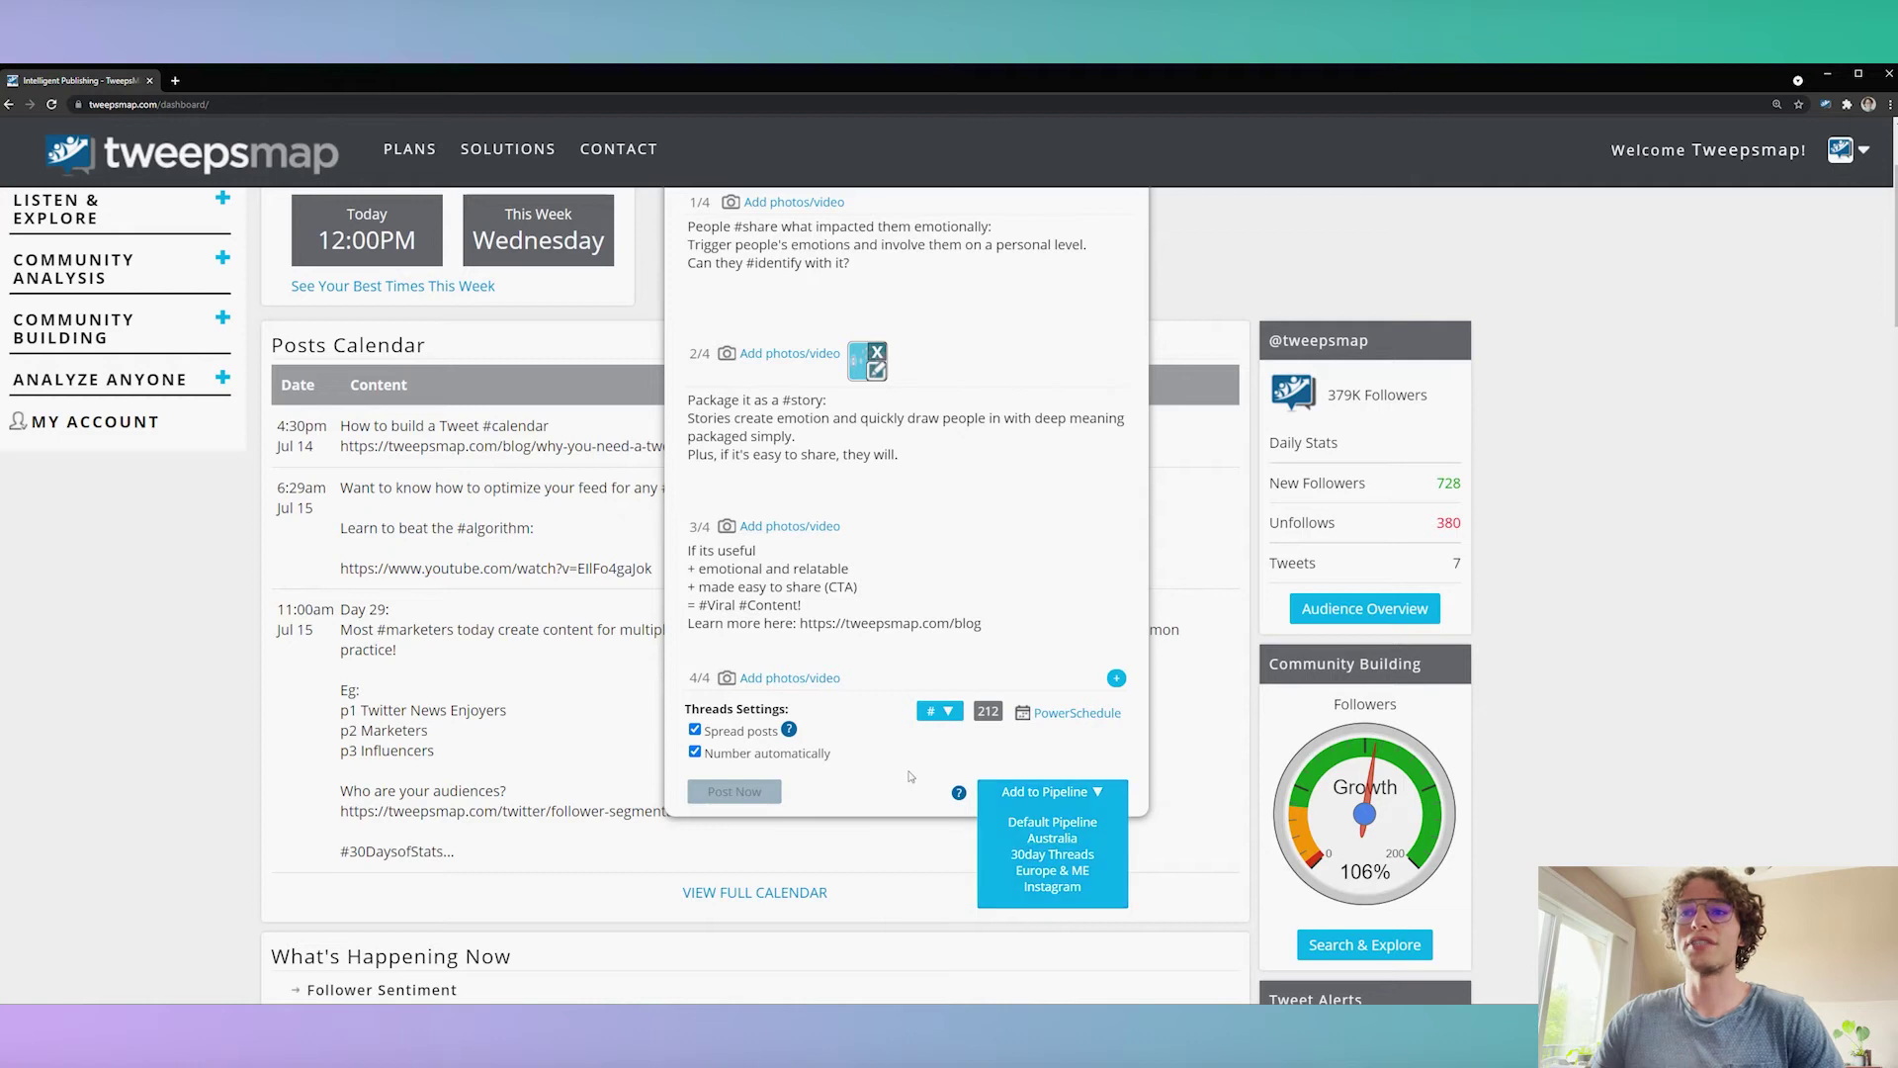
{"action": "left_click", "coordinate": [1058, 764]}
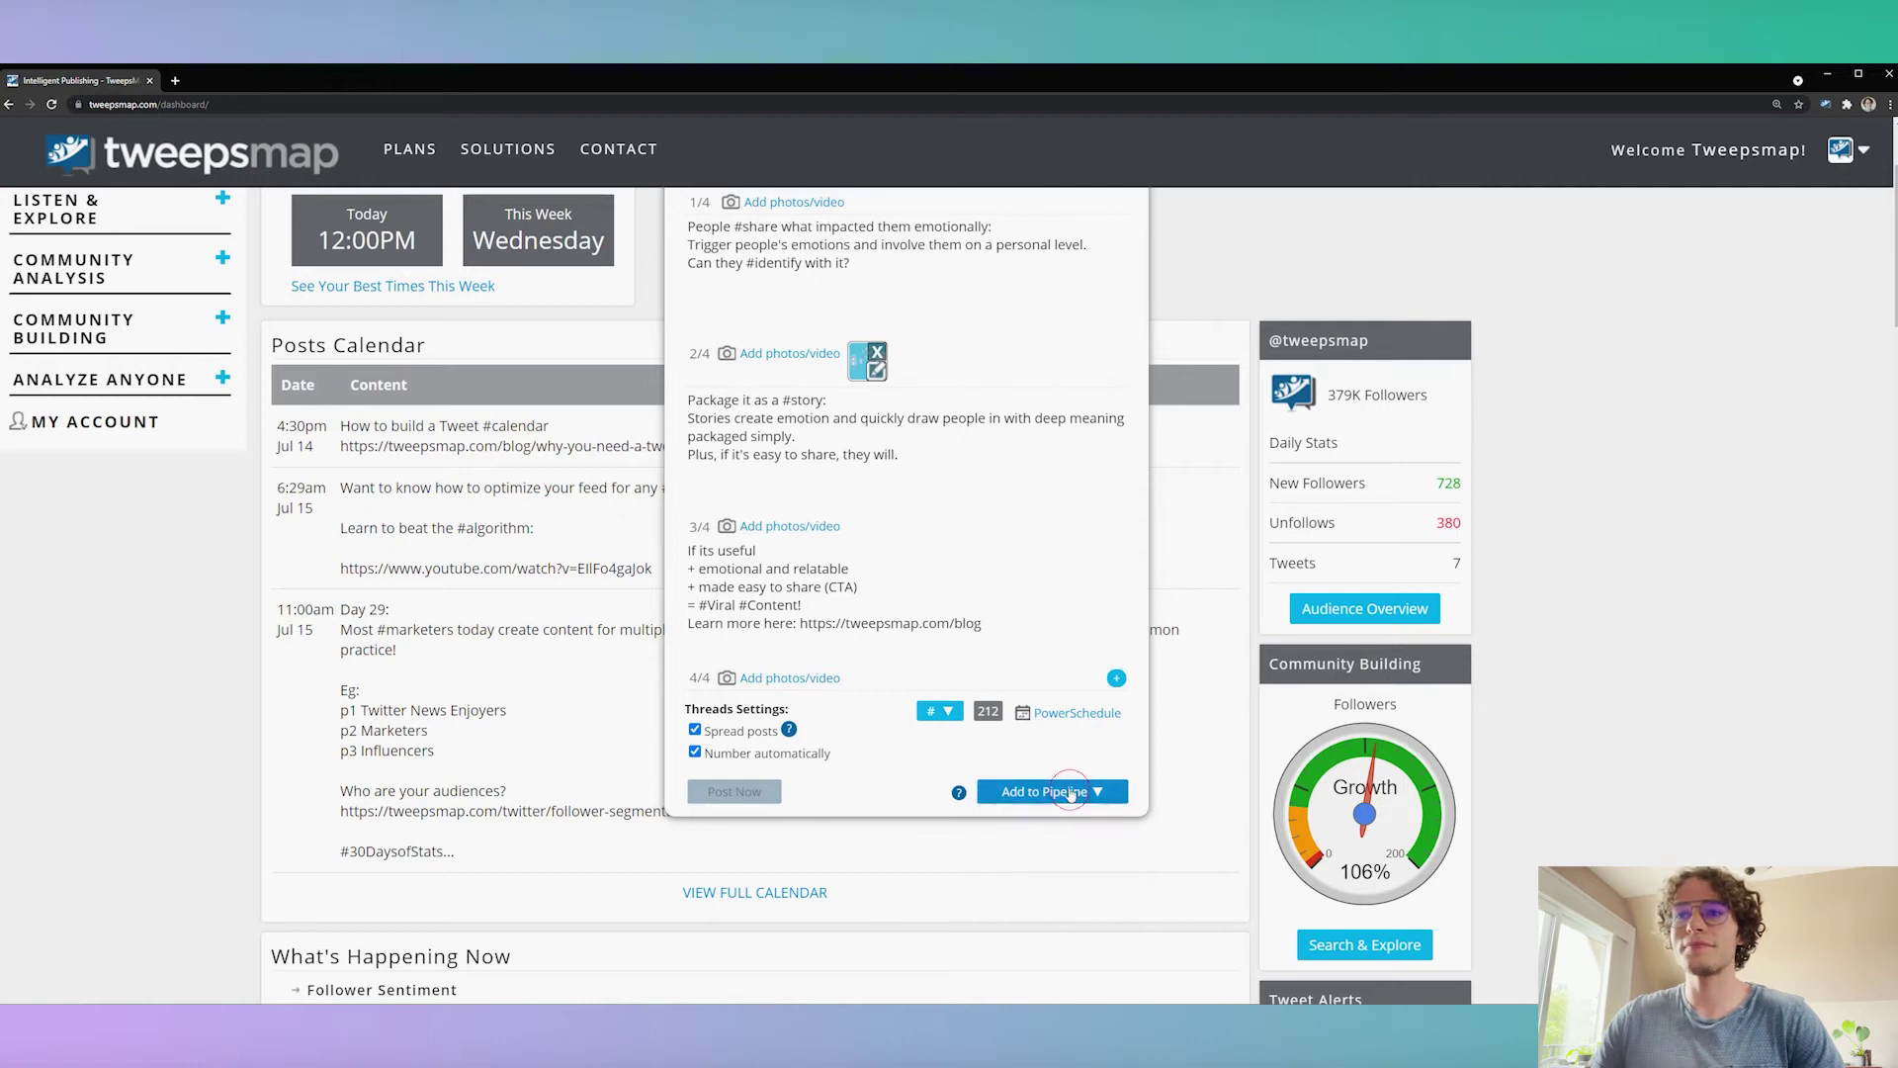
{"action": "scroll", "coordinate": [1064, 494], "scroll_direction": "up", "scroll_amount": 2}
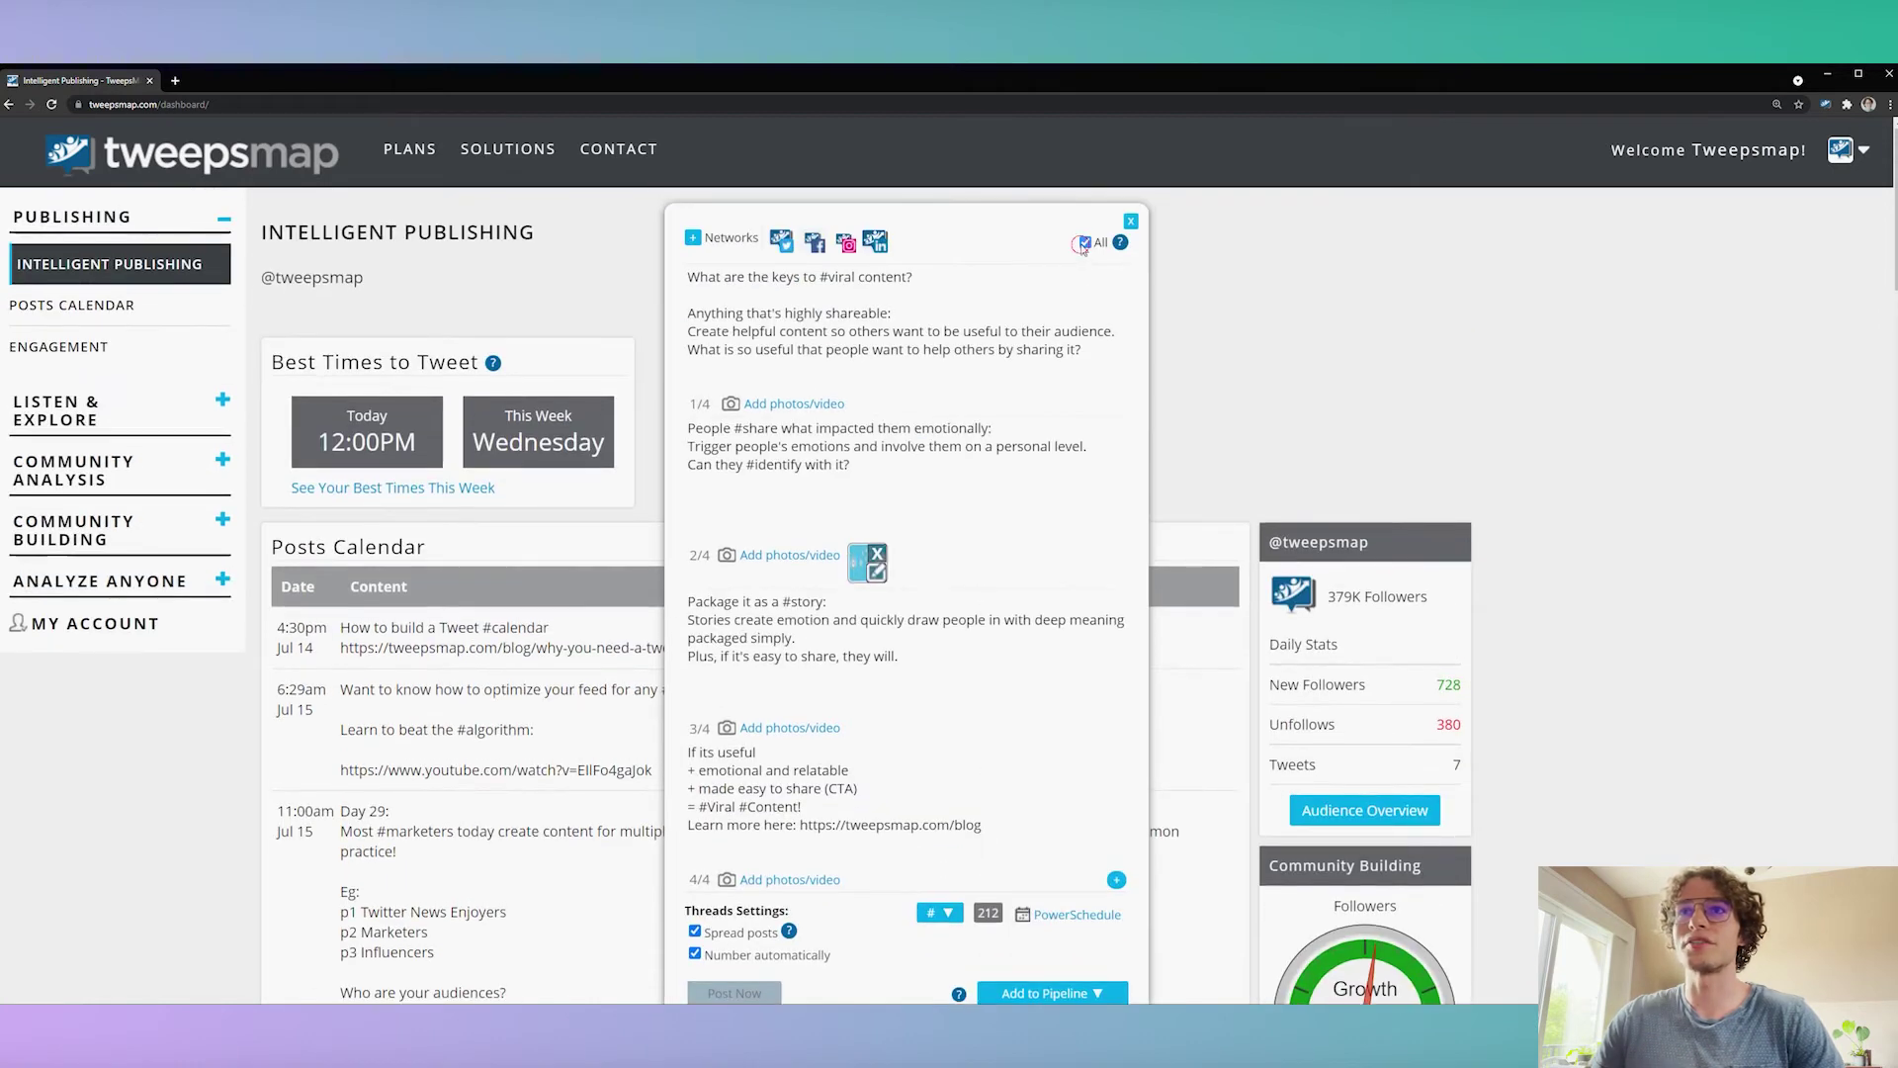
{"action": "left_click", "coordinate": [1085, 241]}
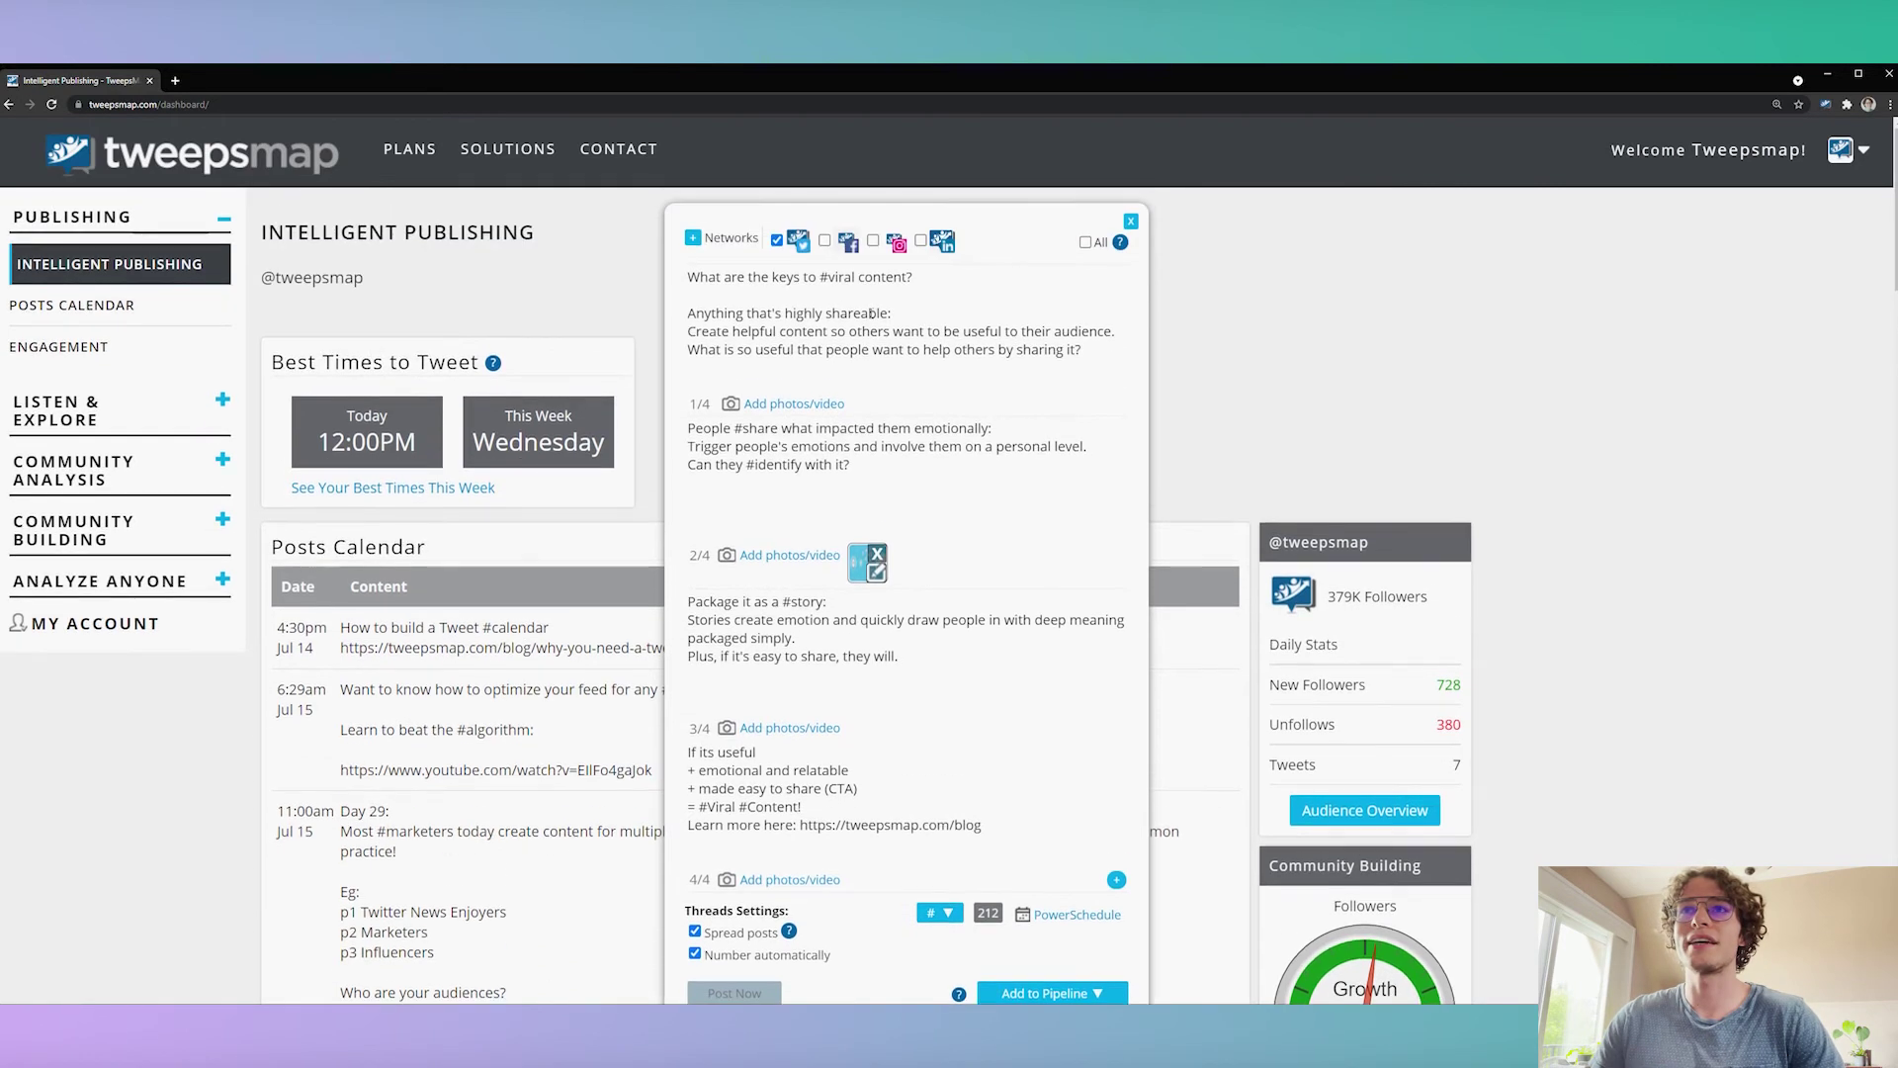
Add the thread to the 30day Threads pipeline.
{"action": "scroll", "coordinate": [883, 489], "scroll_direction": "down", "scroll_amount": 2}
{"action": "scroll", "coordinate": [883, 490], "scroll_direction": "down", "scroll_amount": 1}
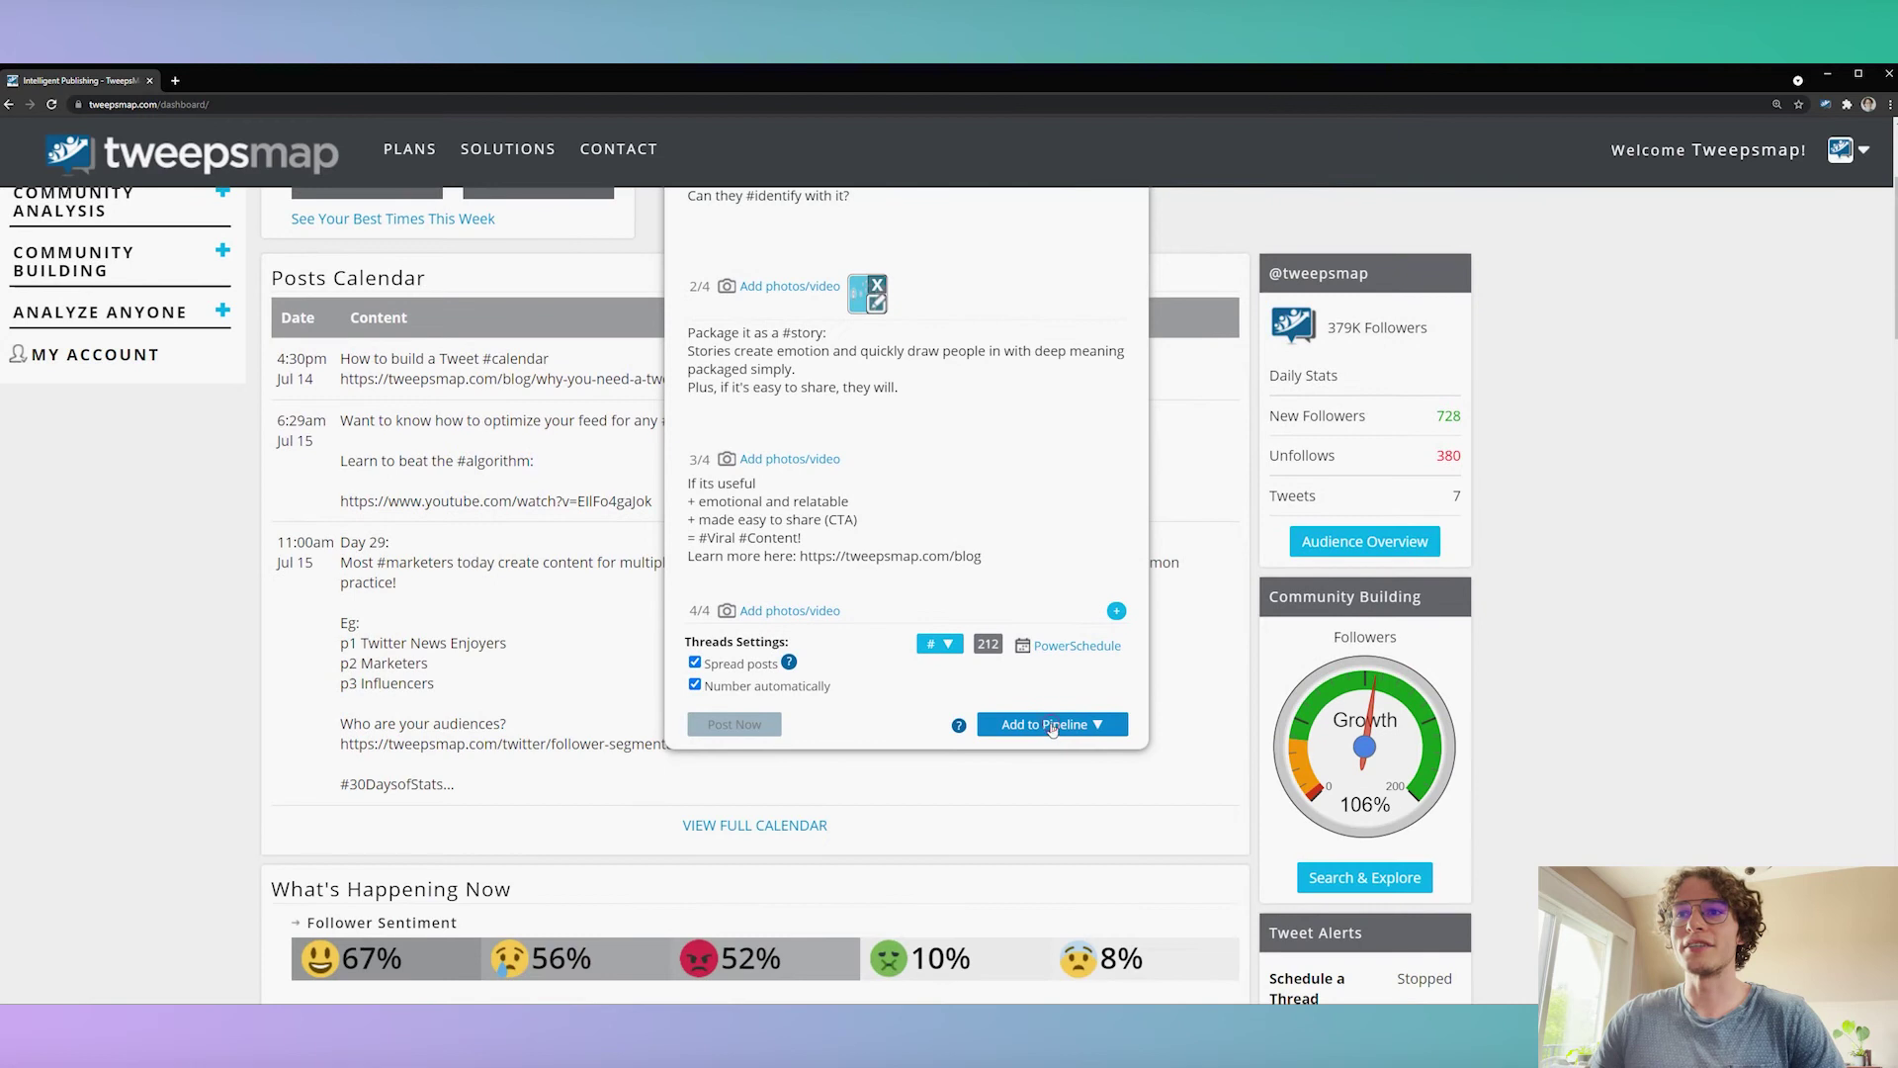
{"action": "left_click", "coordinate": [1056, 727]}
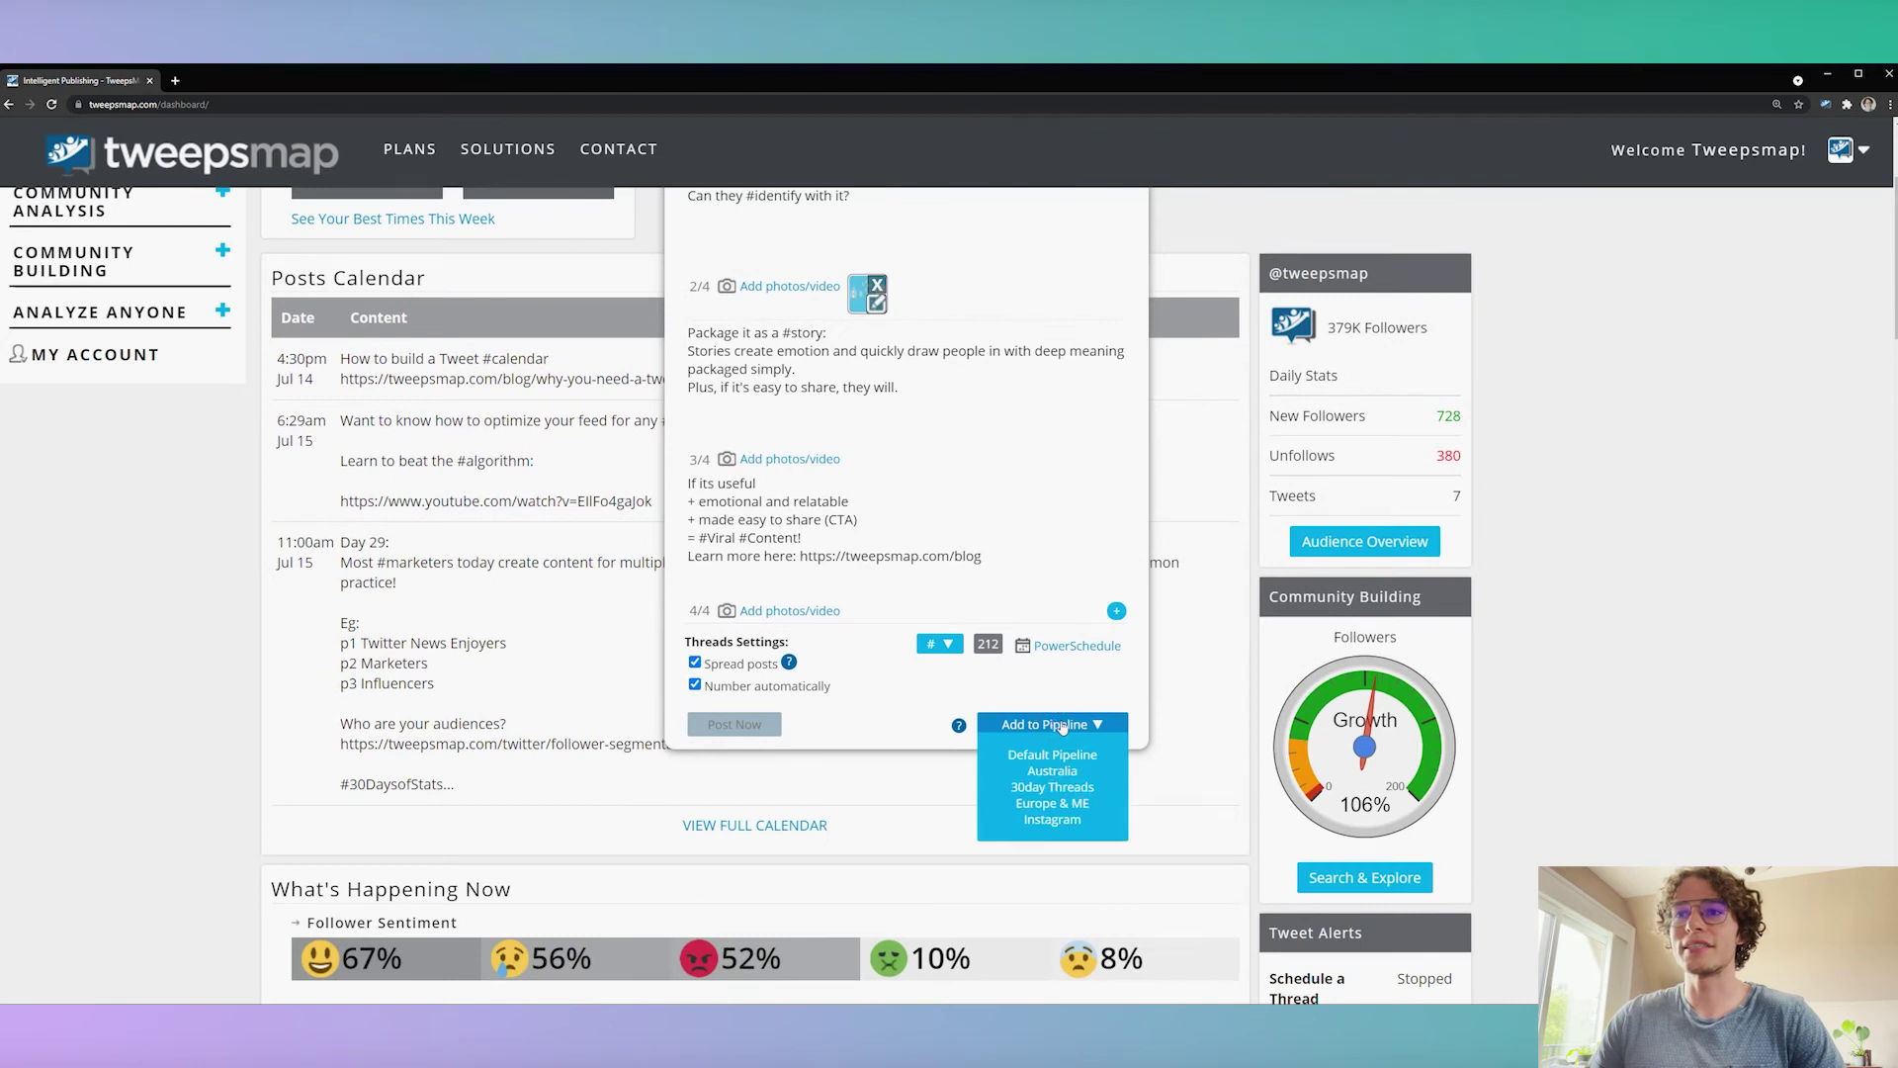
{"action": "left_click", "coordinate": [1050, 788]}
{"action": "scroll", "coordinate": [984, 808], "scroll_direction": "up", "scroll_amount": 3}
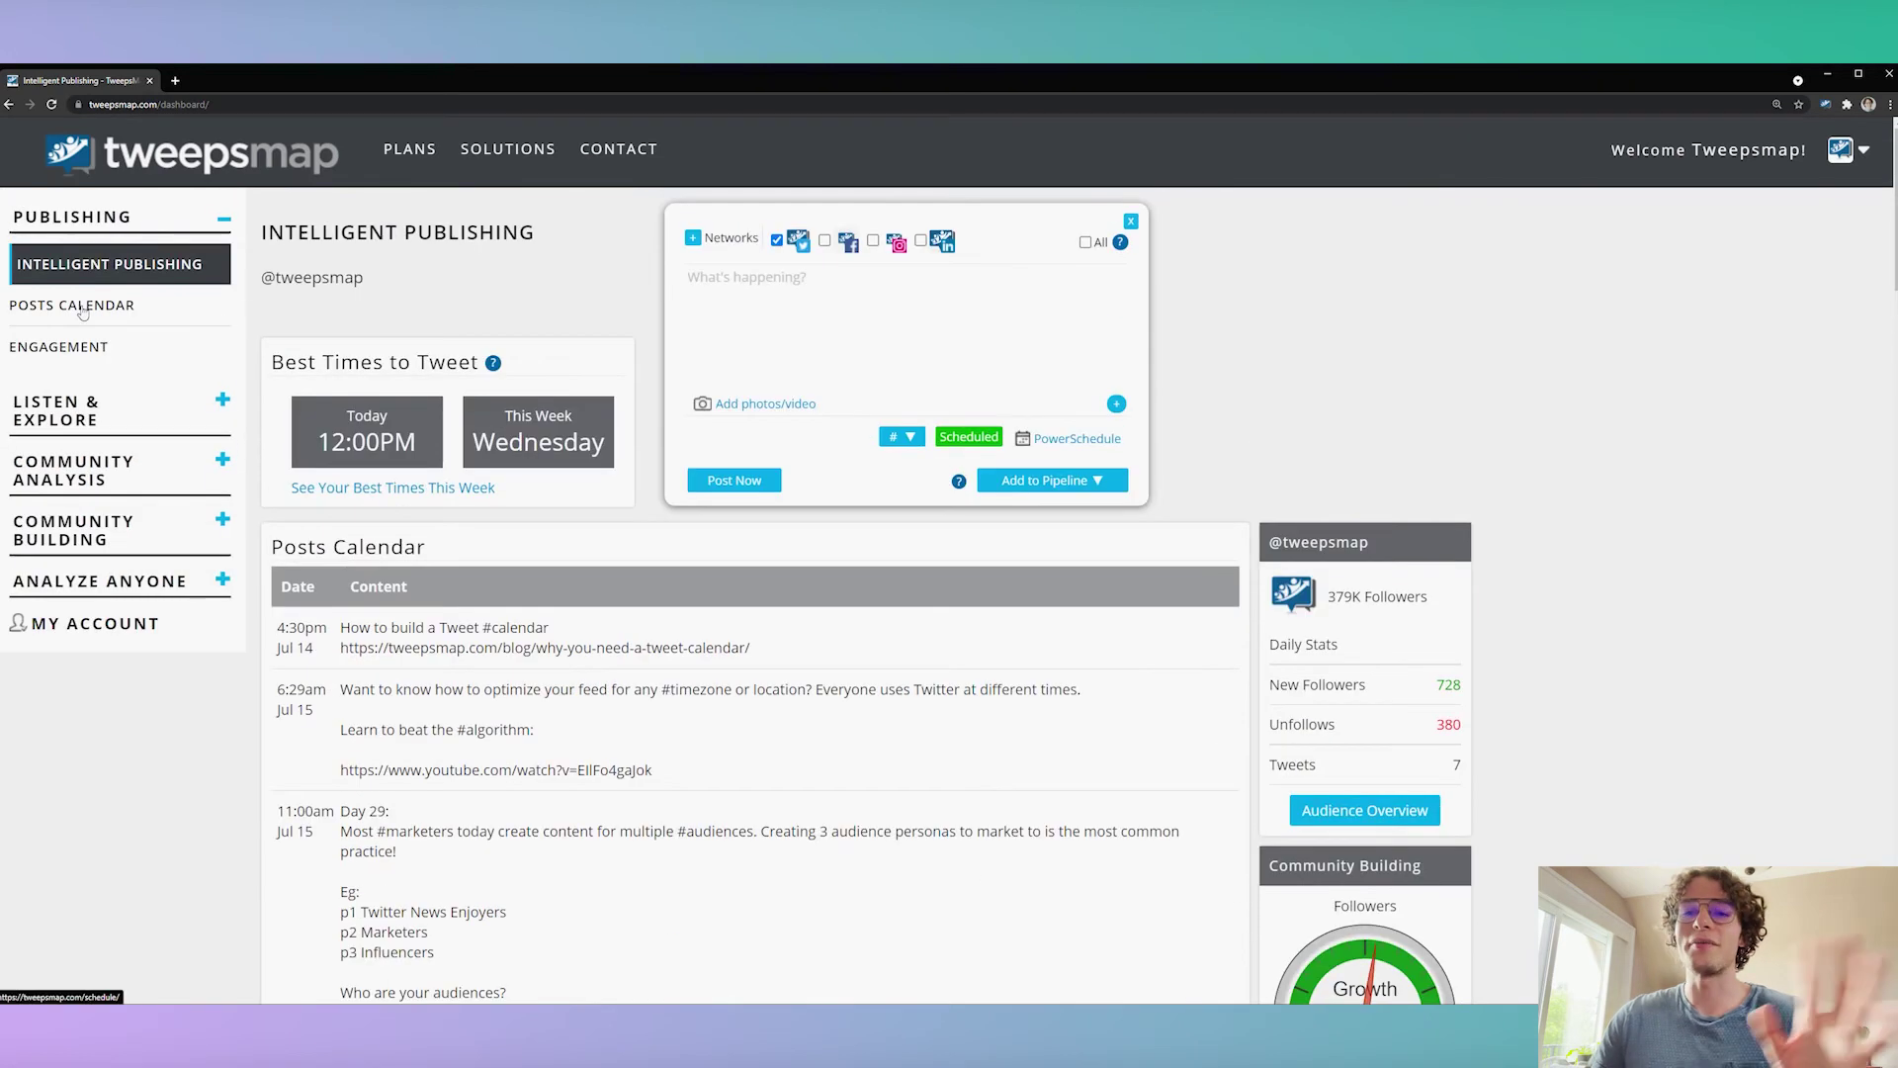
Open the Posts Calendar and find the thread's first post on Saturday at 11:52 AM.
{"action": "left_click", "coordinate": [106, 313]}
{"action": "scroll", "coordinate": [747, 568], "scroll_direction": "down", "scroll_amount": 6}
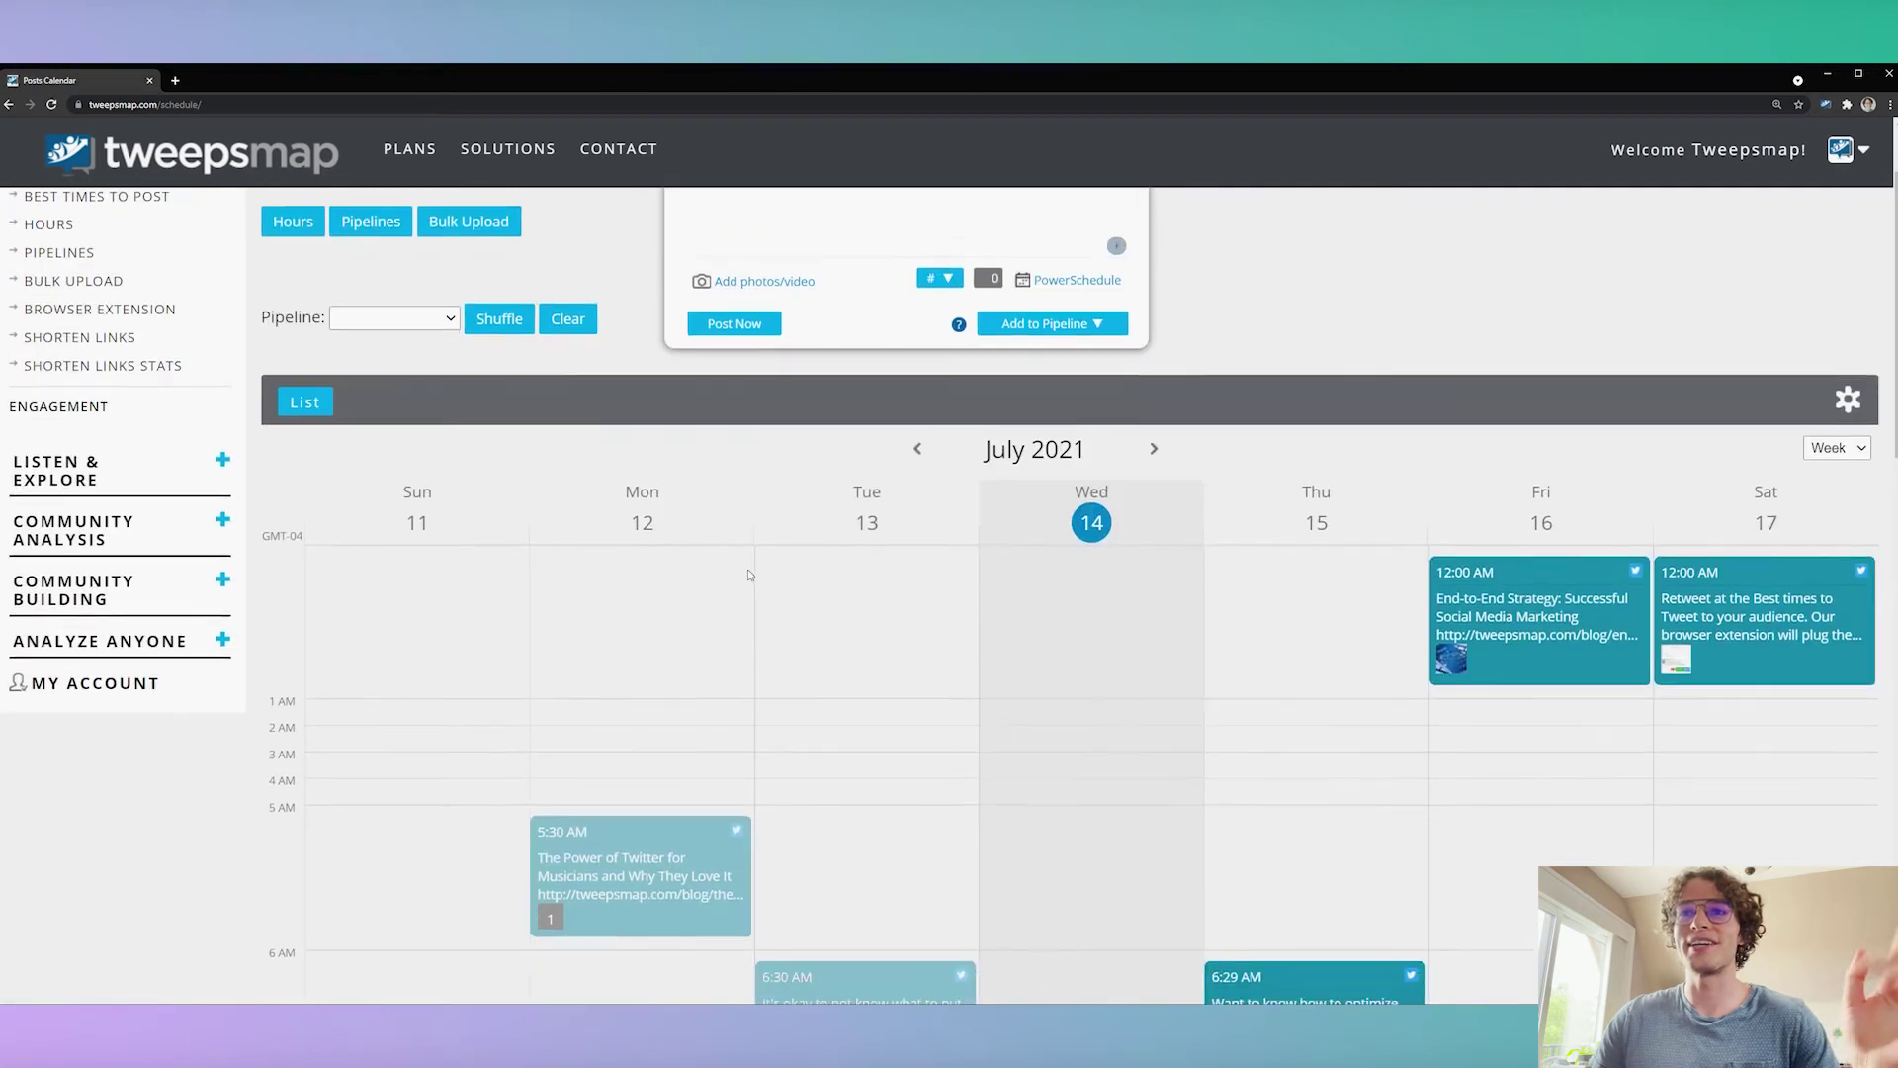
{"action": "scroll", "coordinate": [748, 568], "scroll_direction": "down", "scroll_amount": 4}
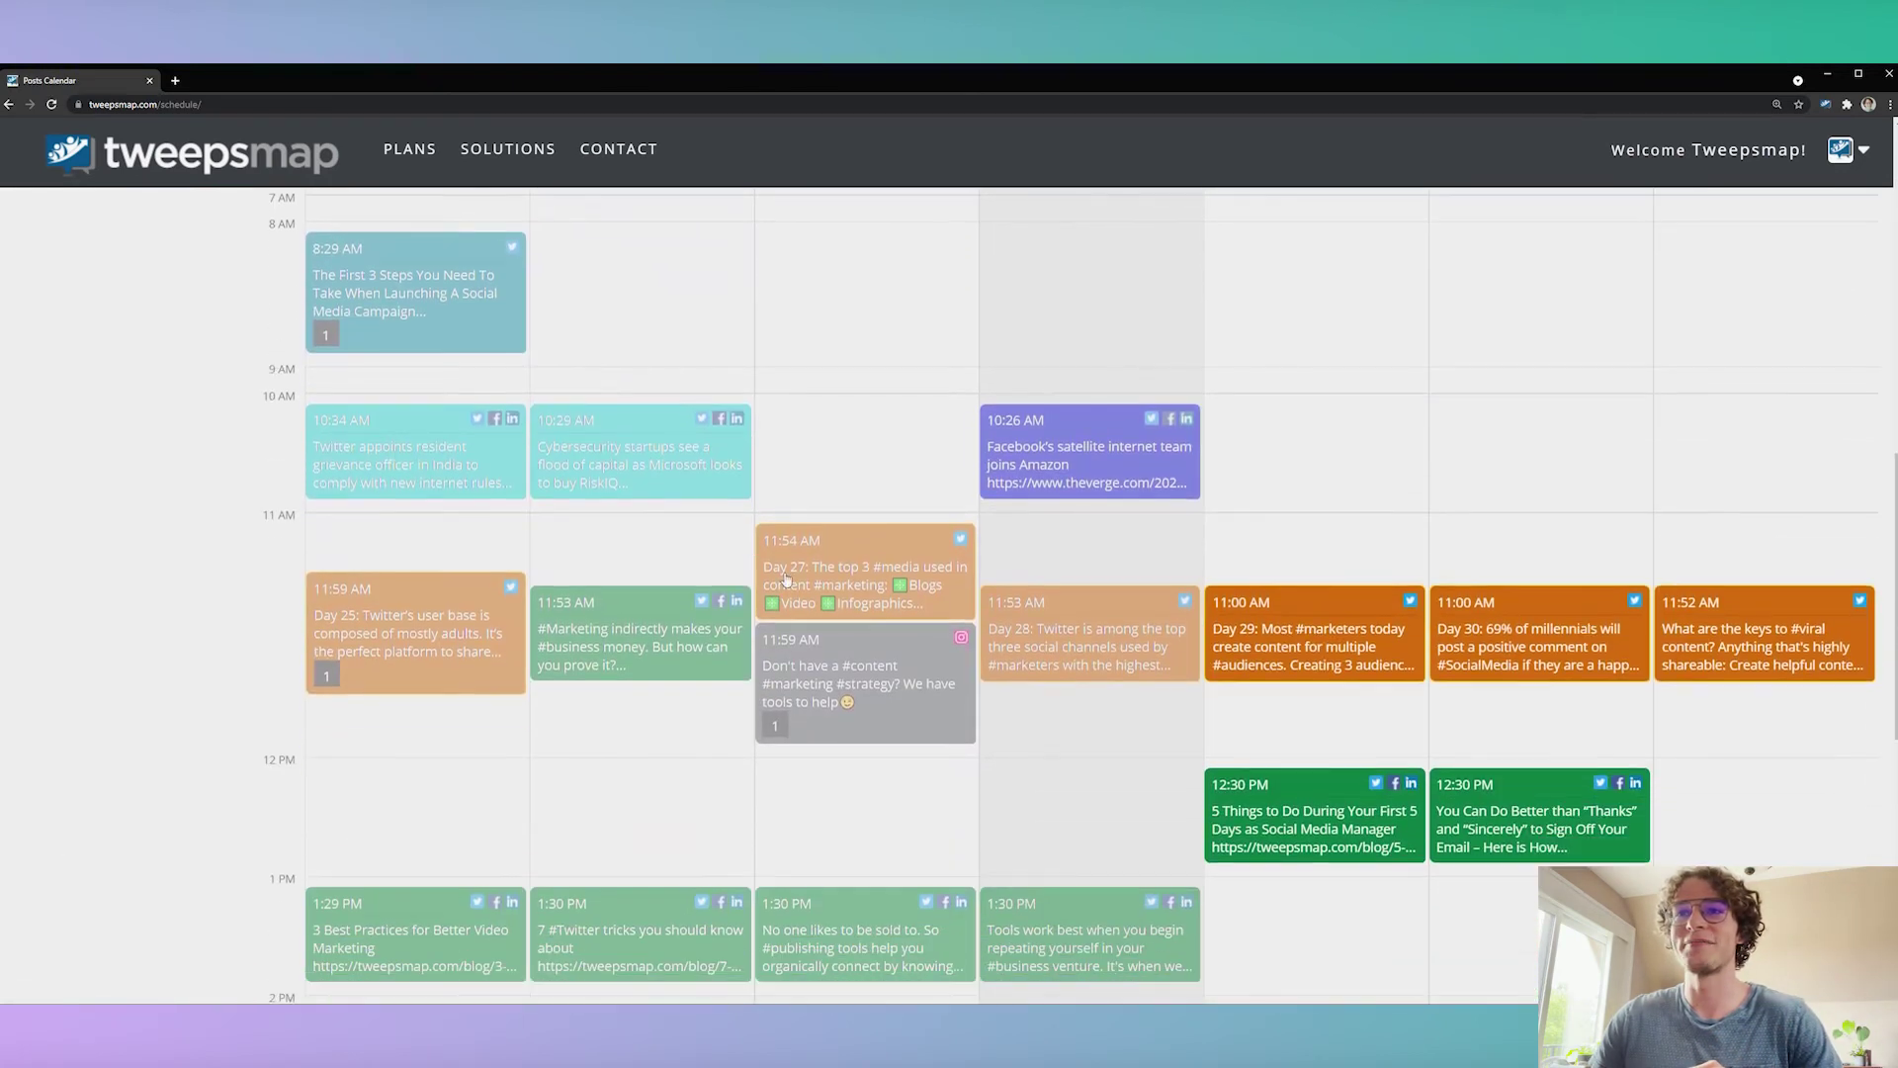
{"action": "scroll", "coordinate": [954, 543], "scroll_direction": "up", "scroll_amount": 5}
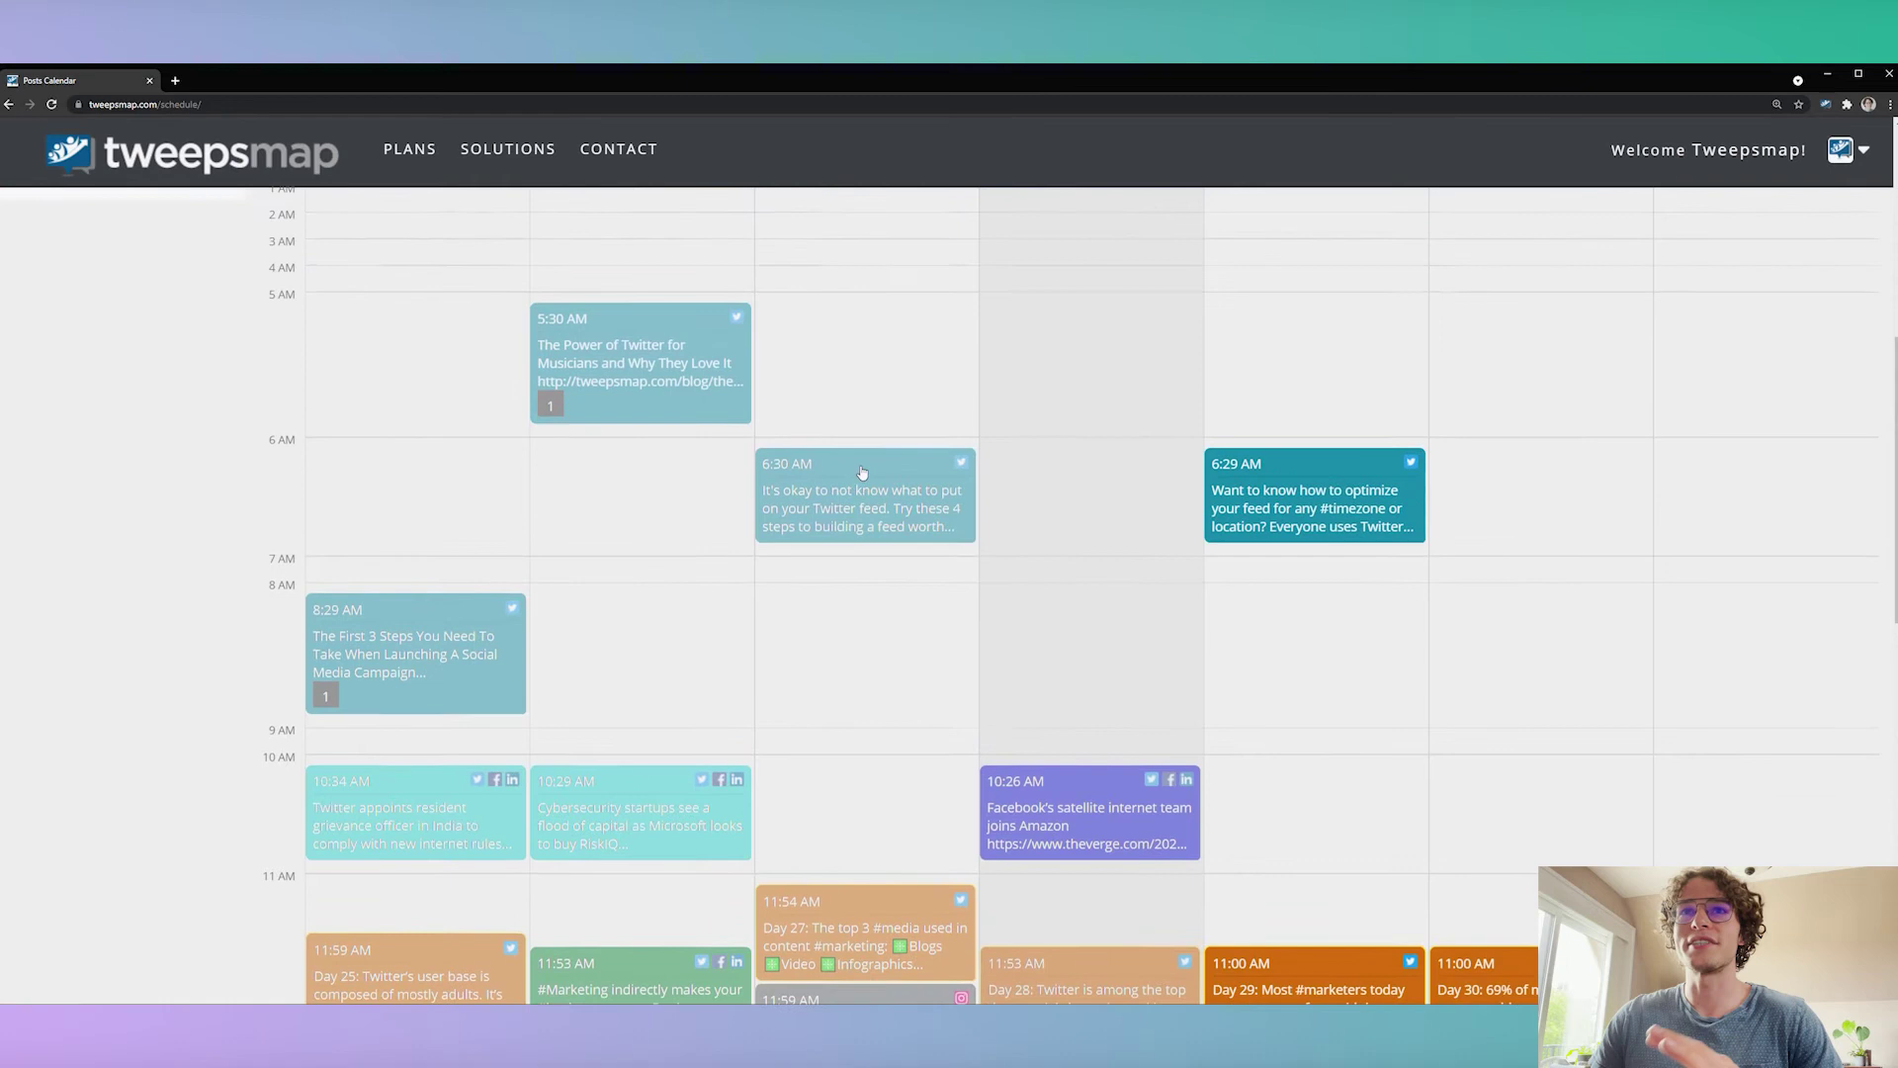
{"action": "scroll", "coordinate": [1103, 463], "scroll_direction": "down", "scroll_amount": 5}
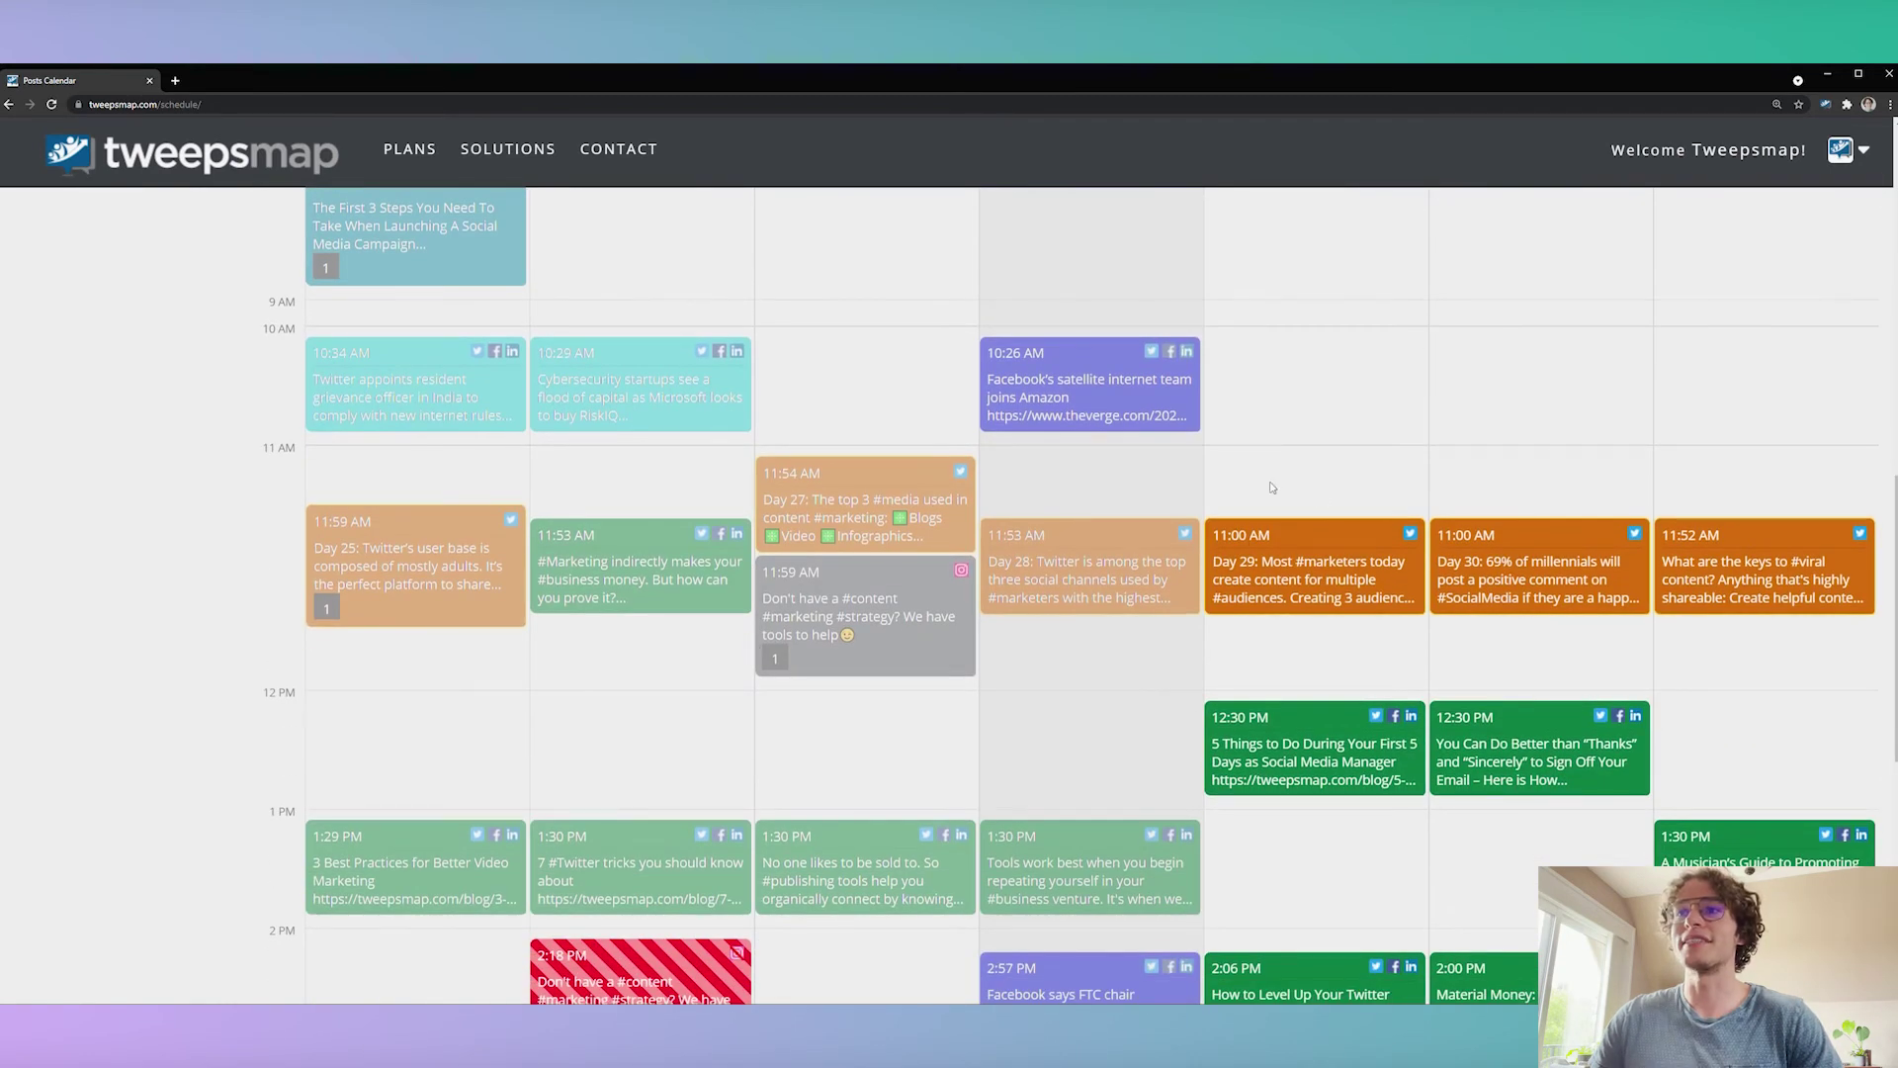
{"action": "scroll", "coordinate": [1384, 494], "scroll_direction": "down", "scroll_amount": 4}
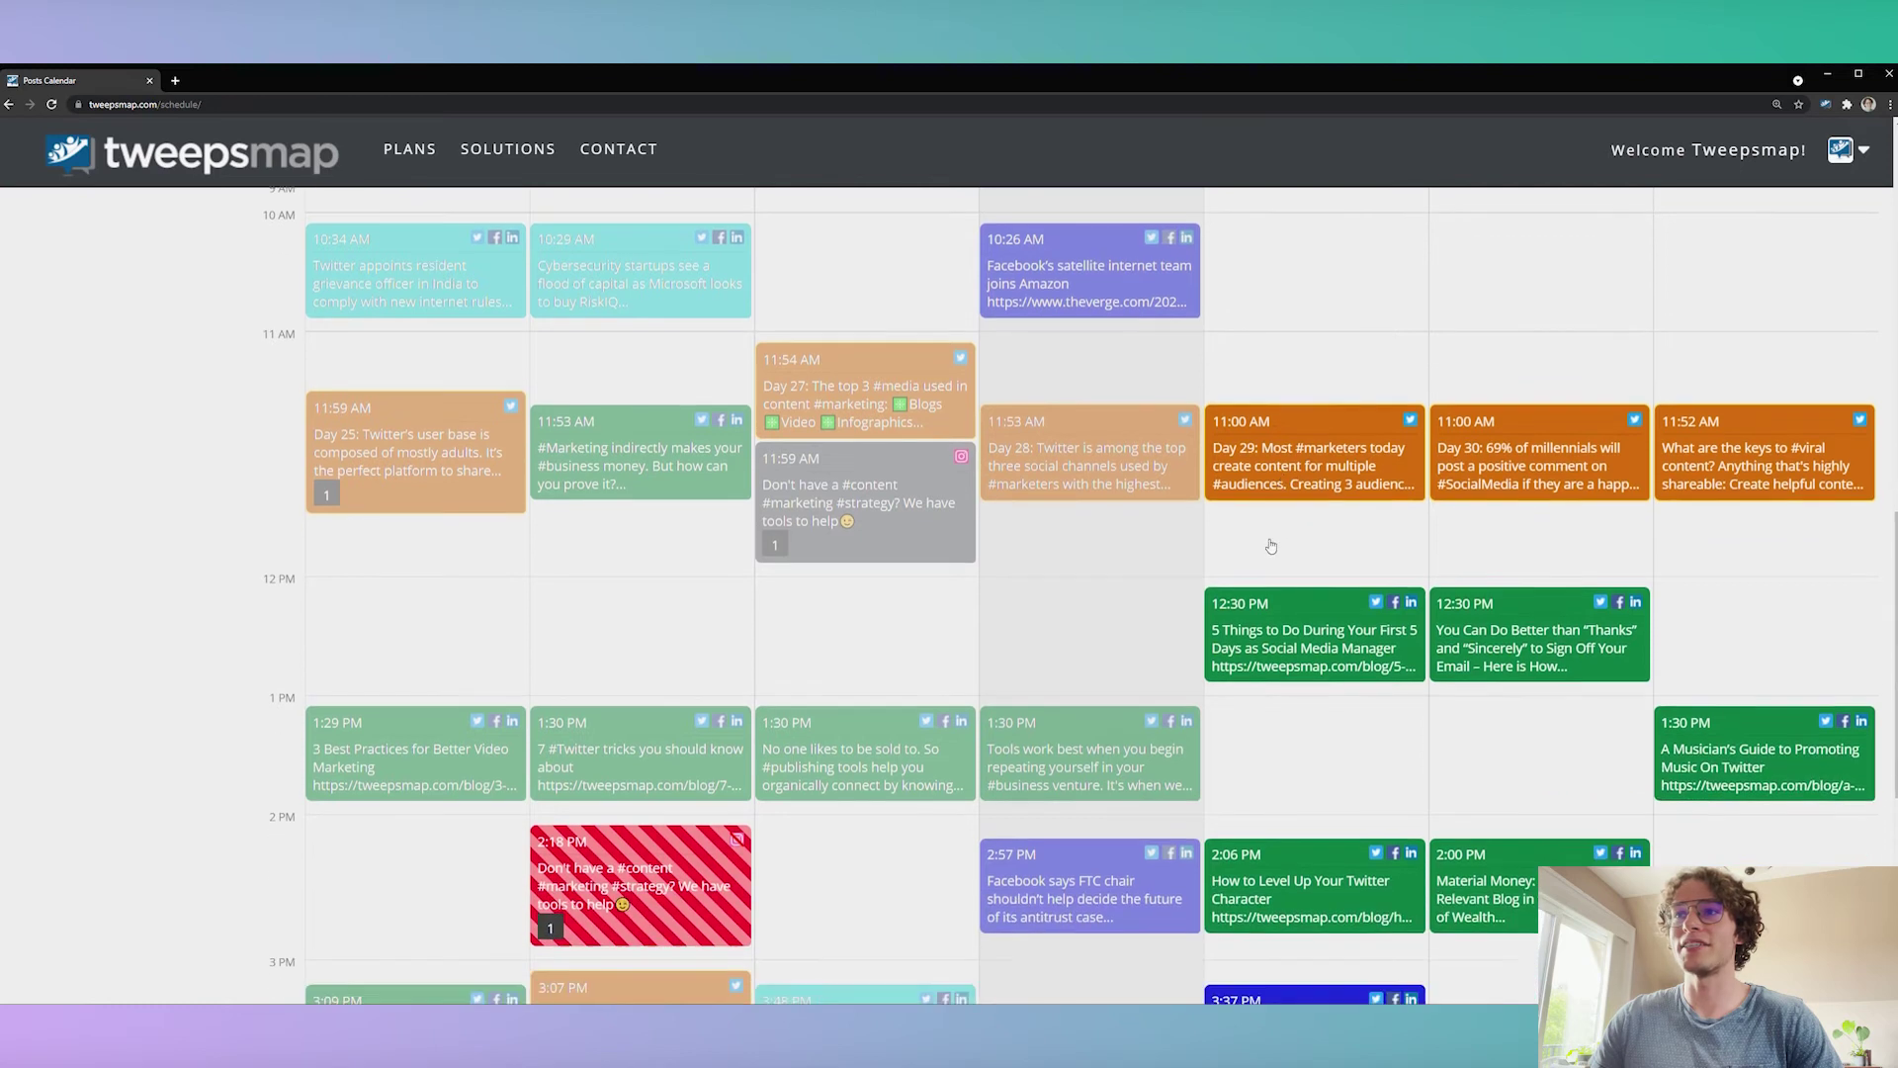
{"action": "scroll", "coordinate": [1493, 475], "scroll_direction": "down", "scroll_amount": 1}
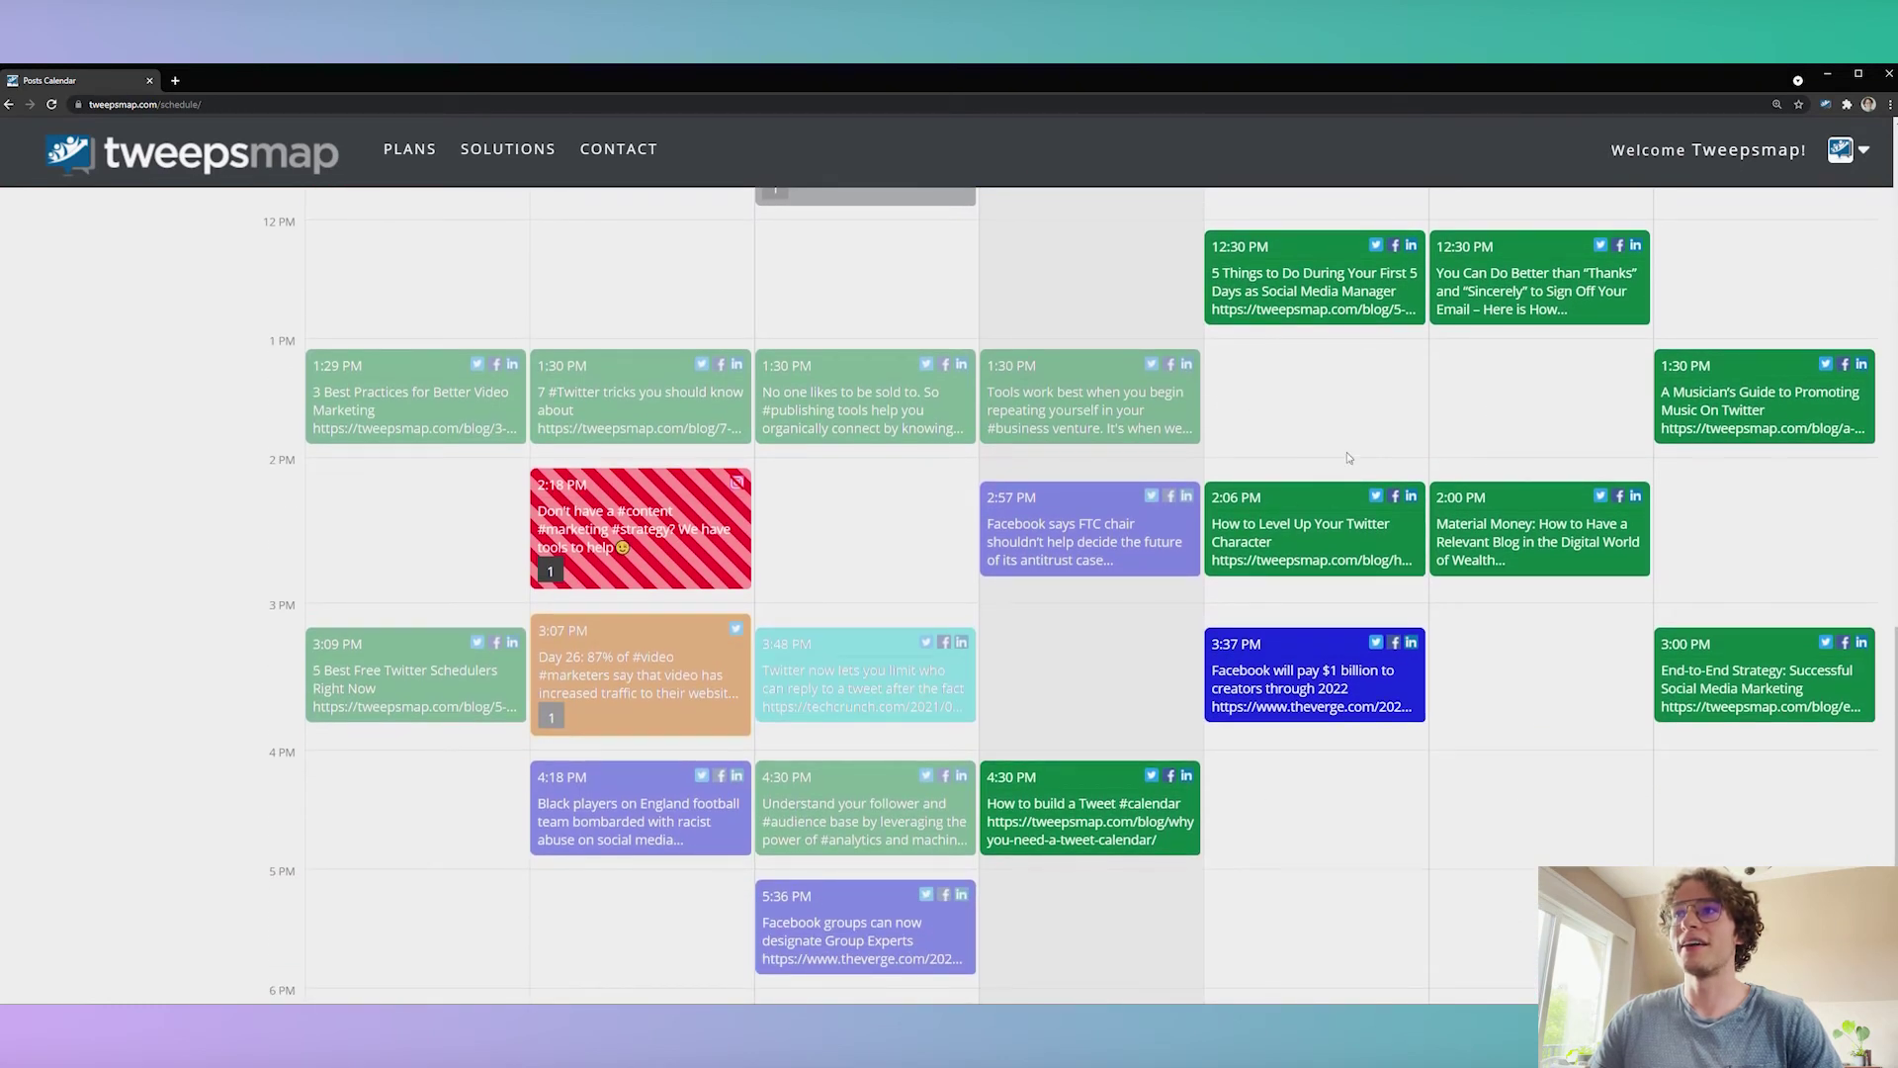
{"action": "scroll", "coordinate": [1349, 458], "scroll_direction": "up", "scroll_amount": 4}
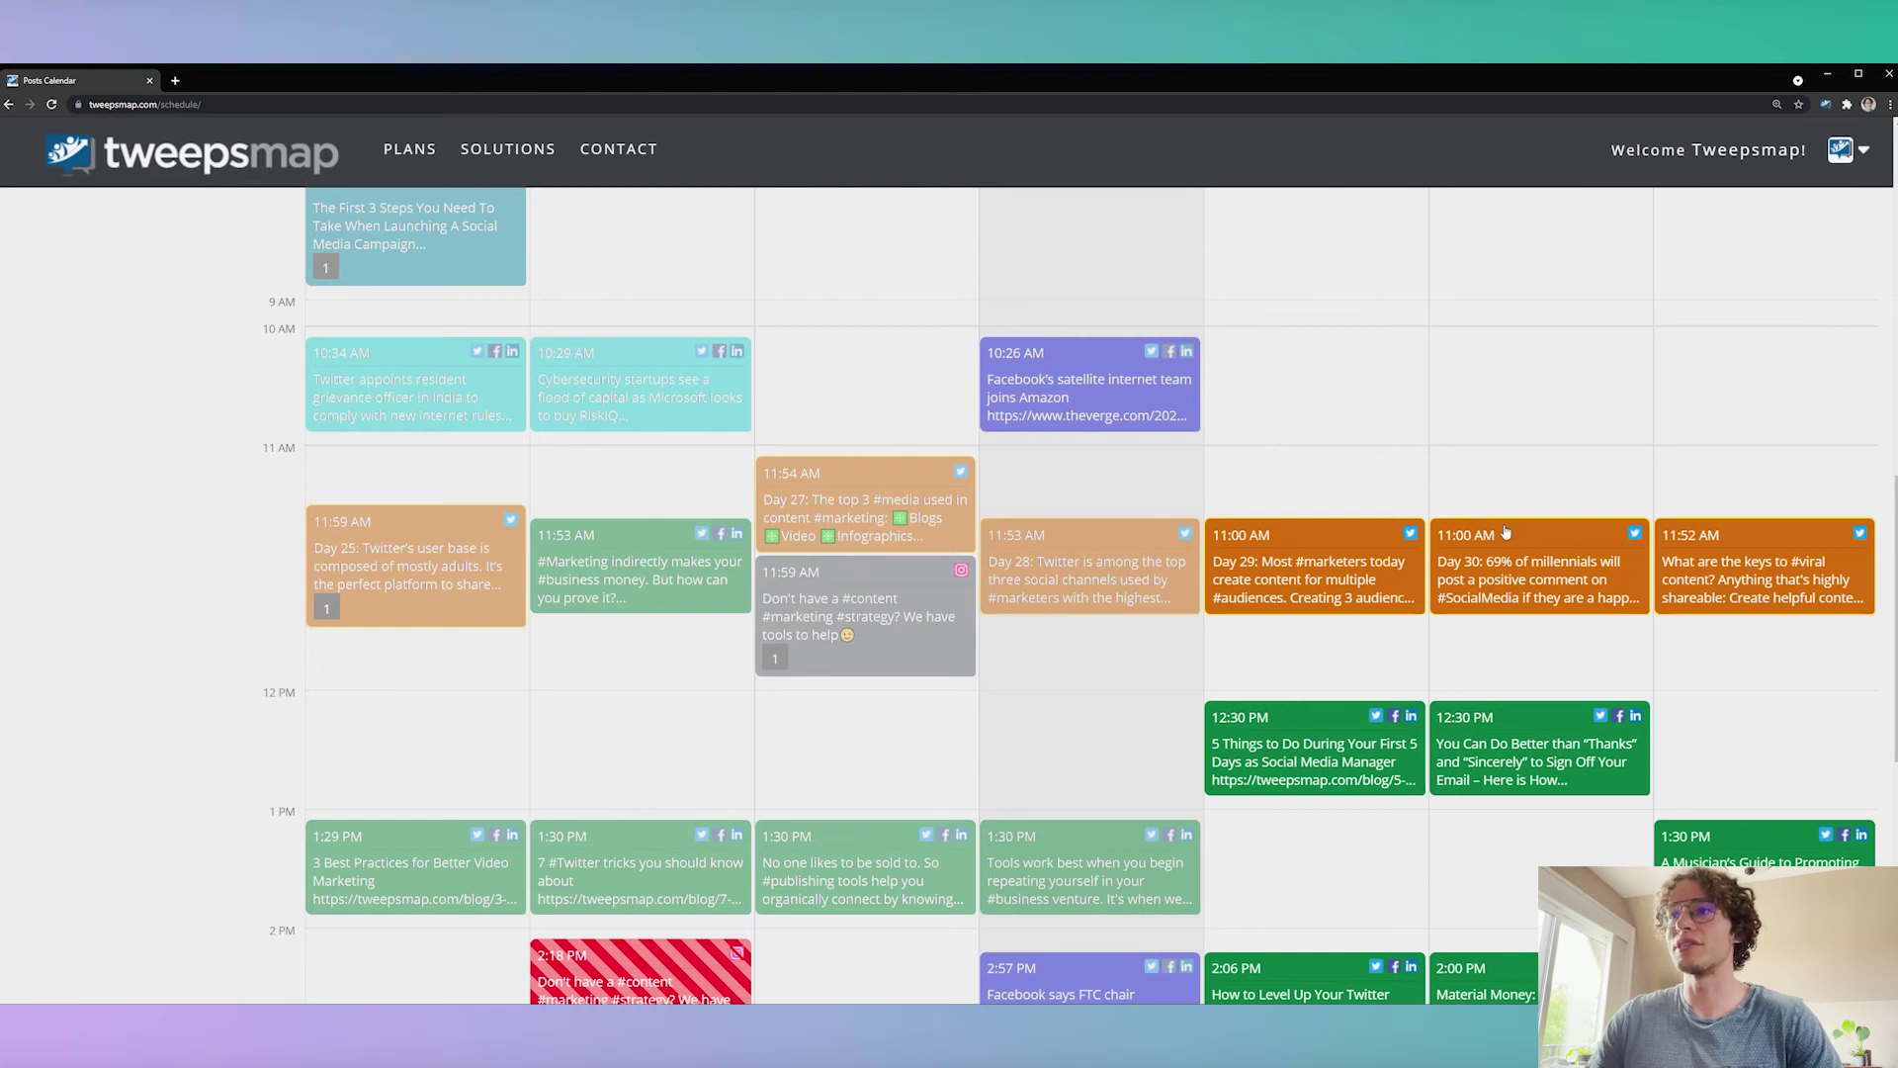
{"action": "left_click", "coordinate": [1726, 561]}
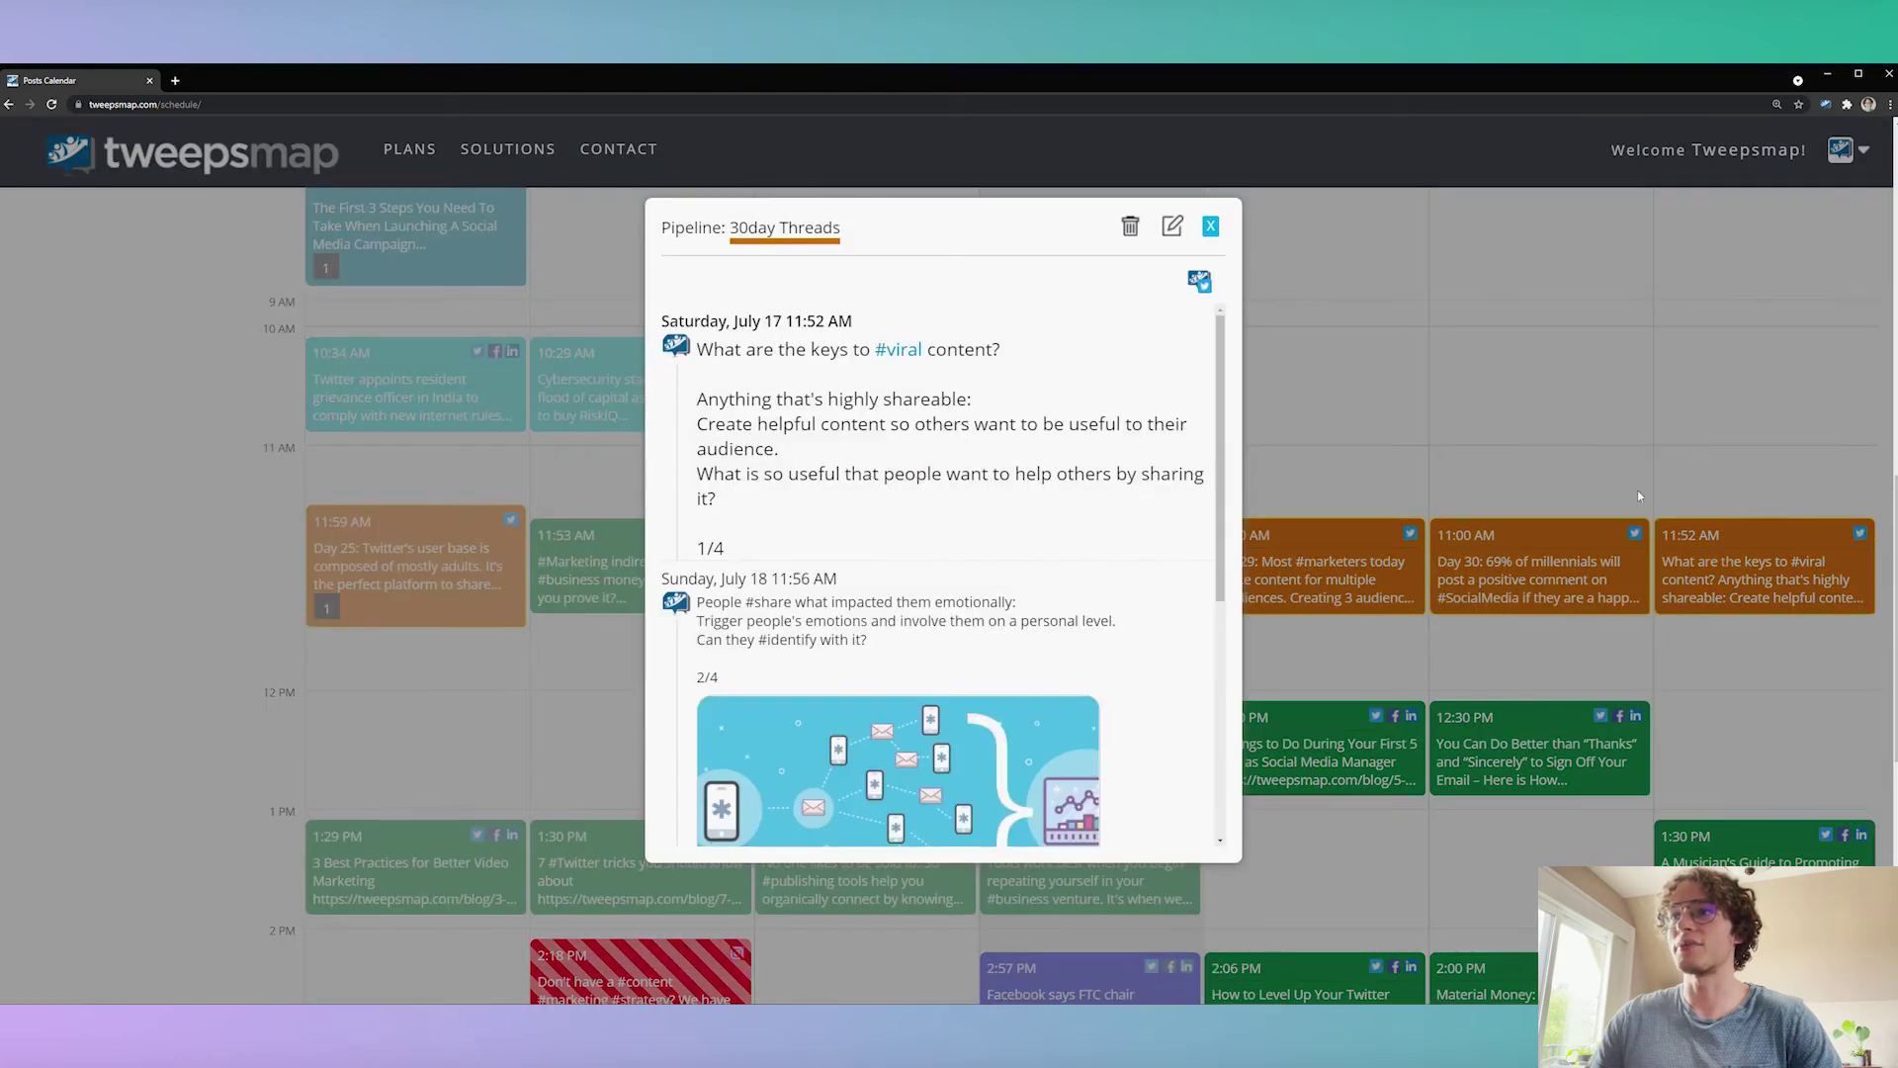
{"action": "scroll", "coordinate": [801, 374], "scroll_direction": "down", "scroll_amount": 5}
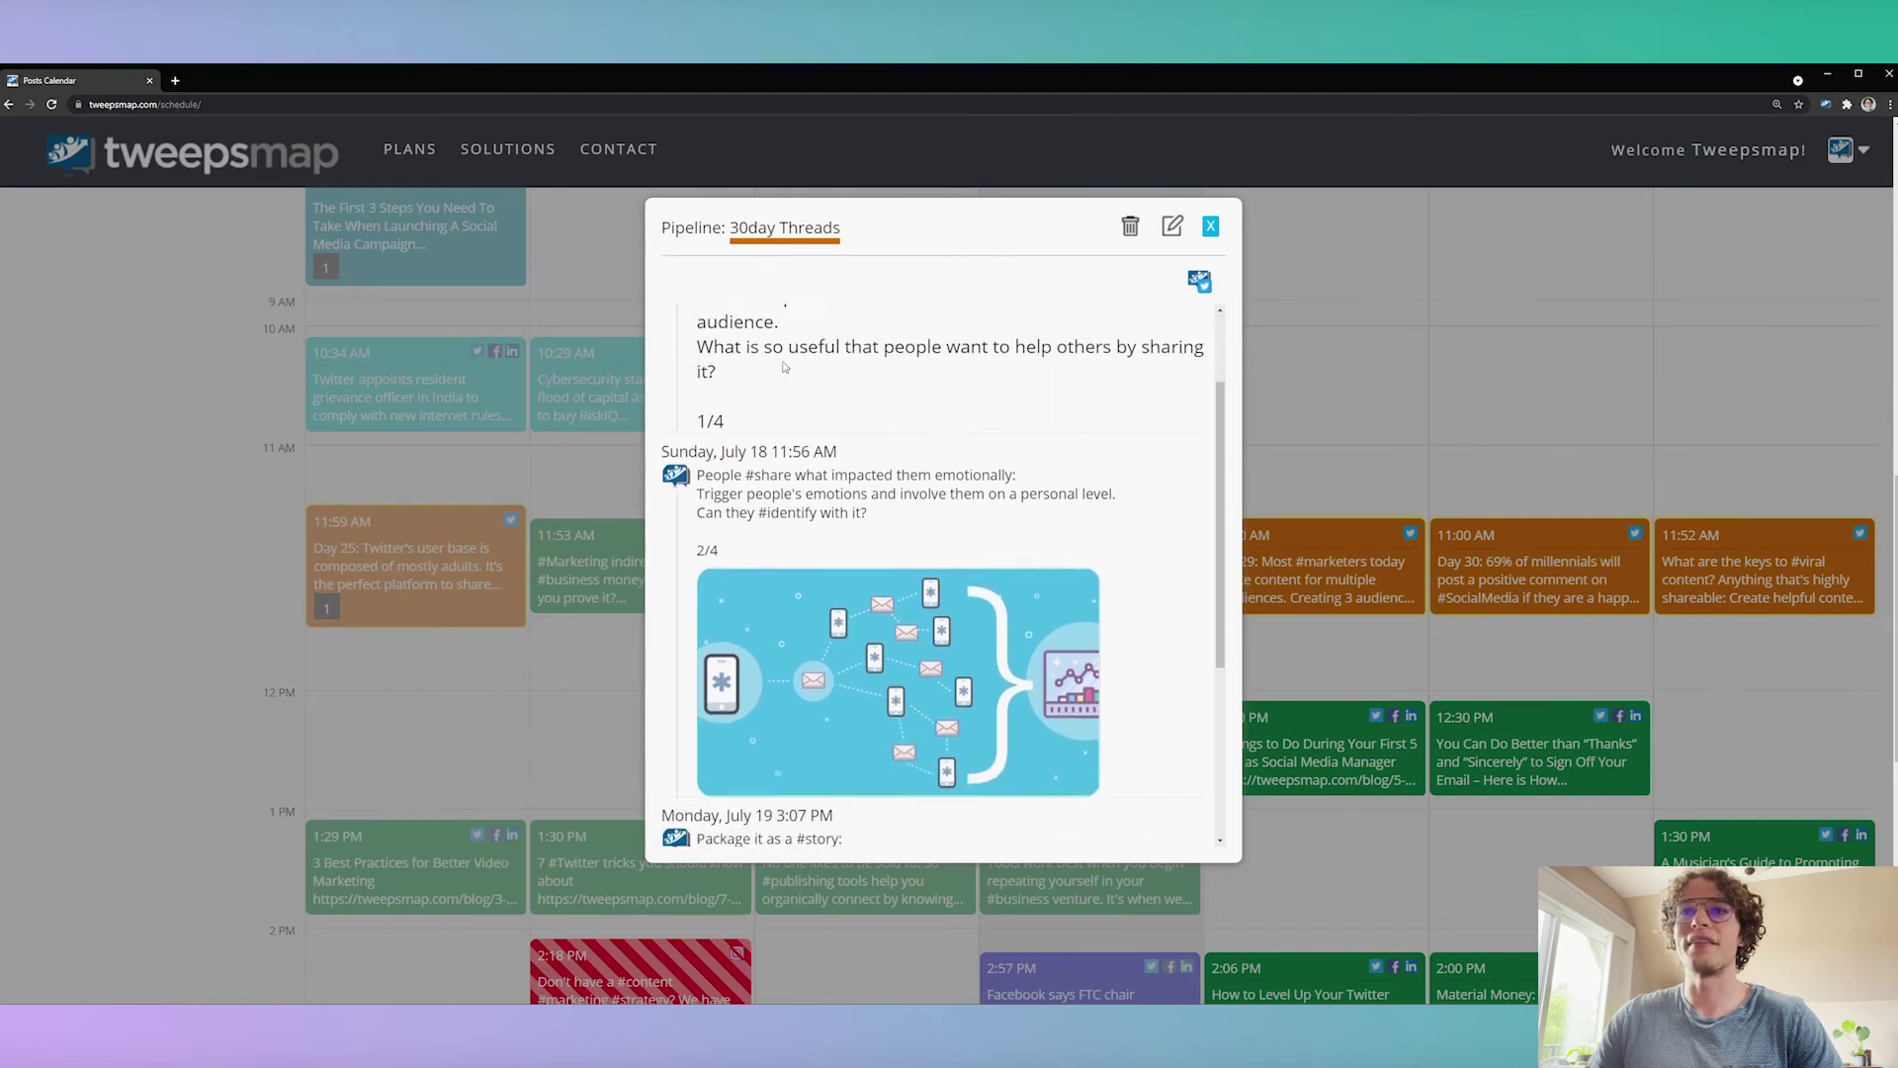
{"action": "scroll", "coordinate": [831, 380], "scroll_direction": "down", "scroll_amount": 2}
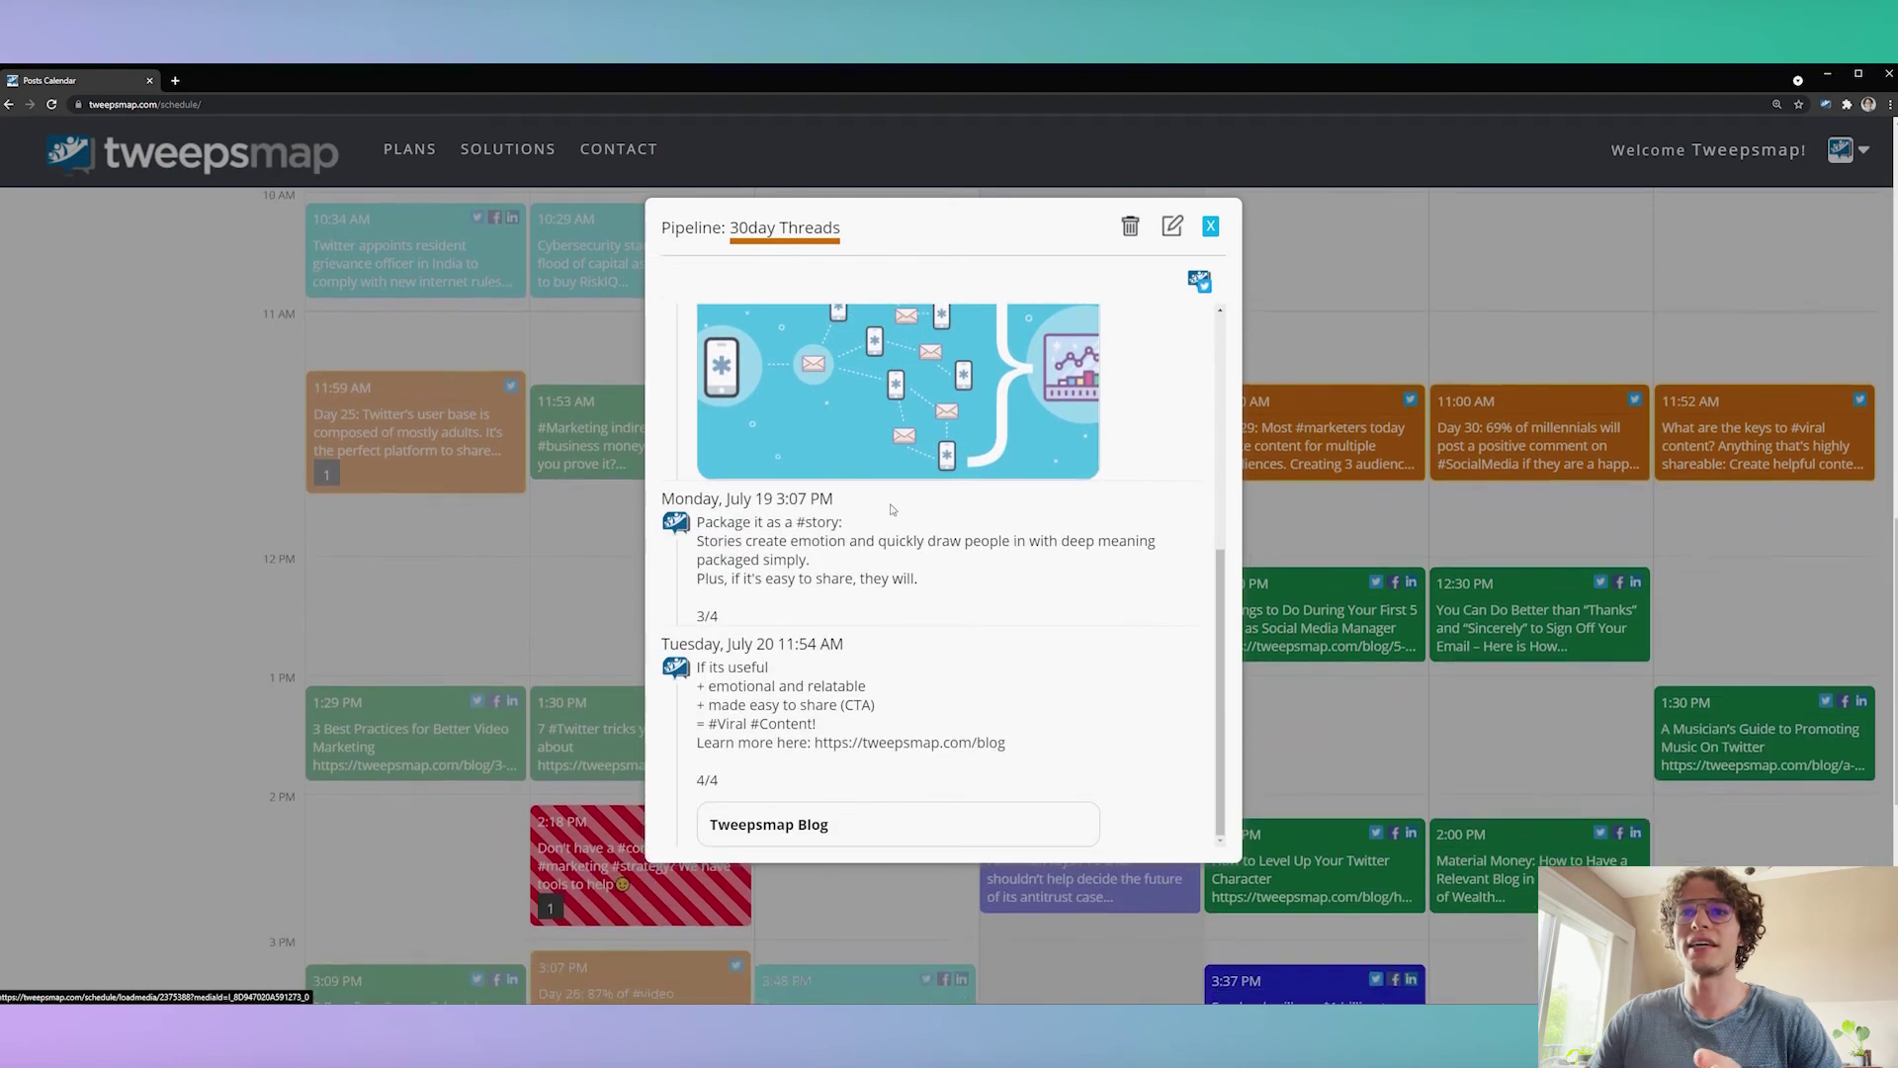
{"action": "scroll", "coordinate": [1043, 485], "scroll_direction": "up", "scroll_amount": 1}
{"action": "scroll", "coordinate": [1043, 486], "scroll_direction": "up", "scroll_amount": 5}
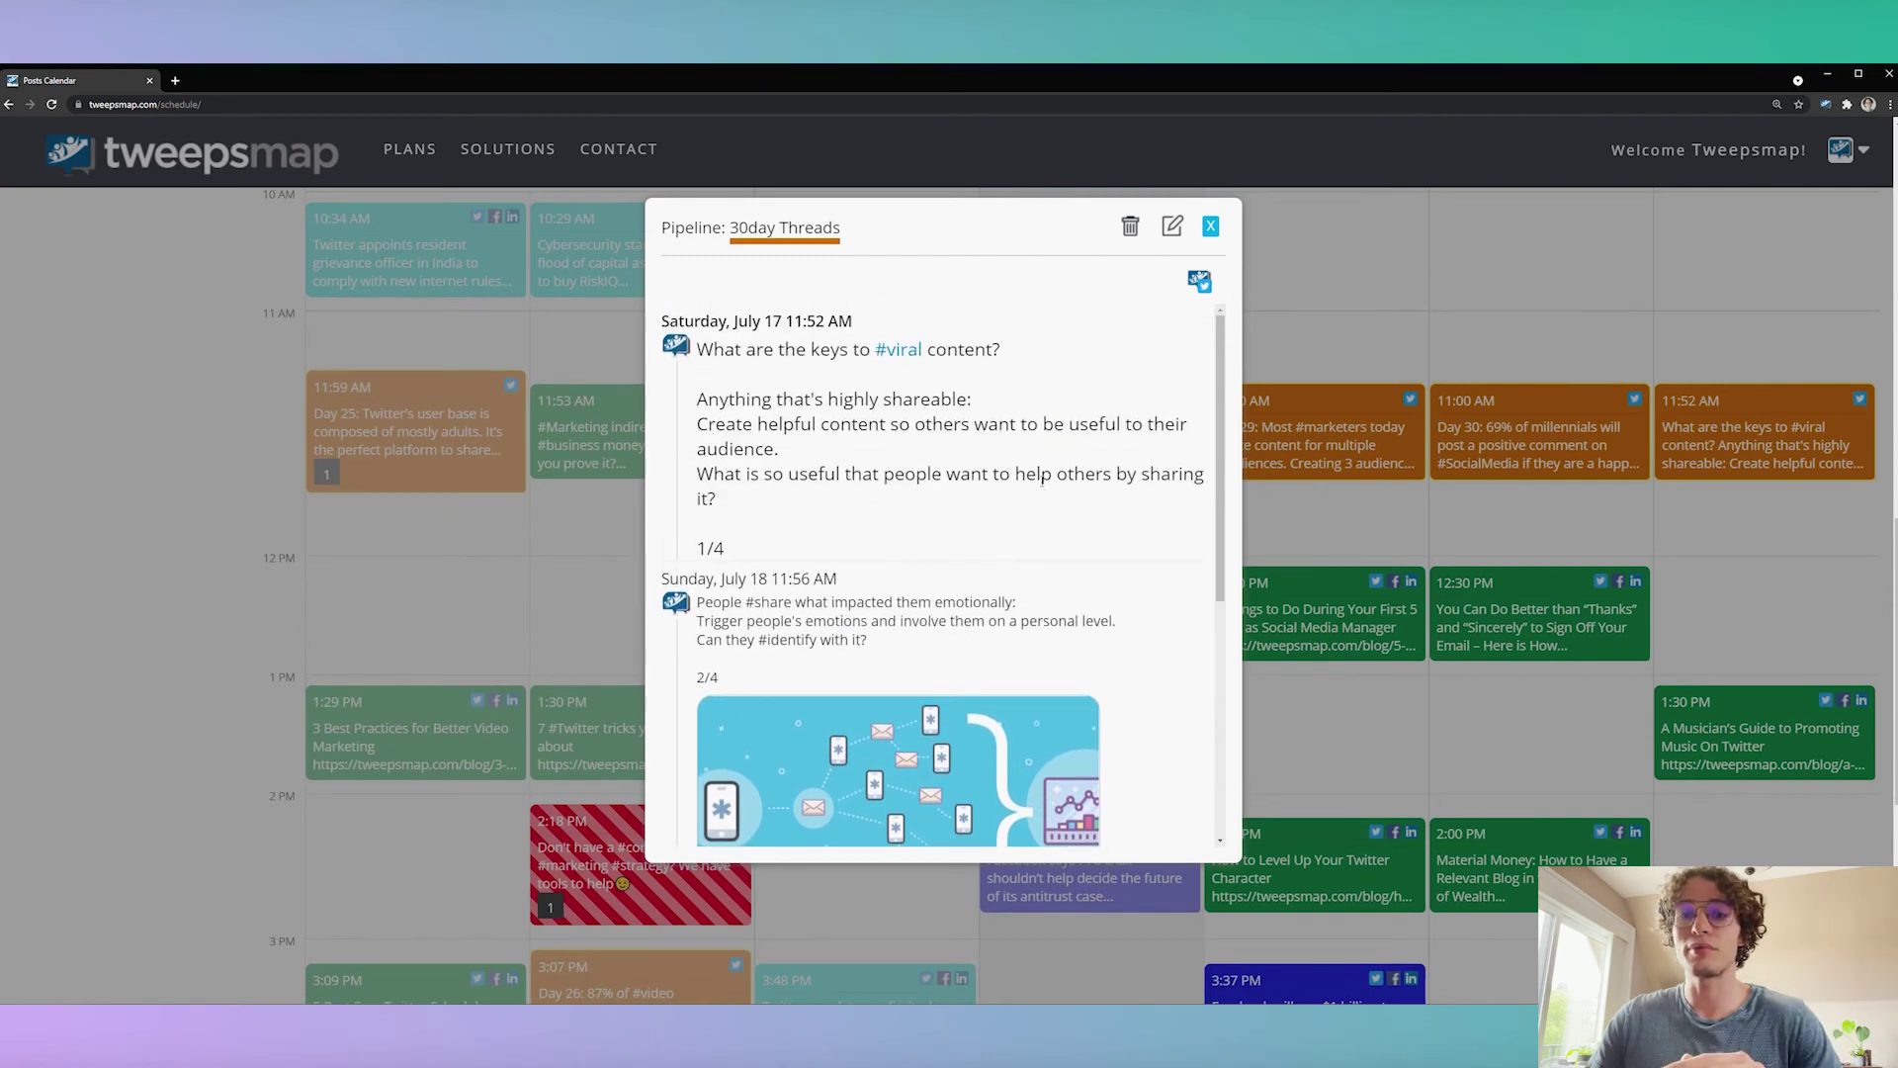
{"action": "scroll", "coordinate": [1031, 484], "scroll_direction": "down", "scroll_amount": 6}
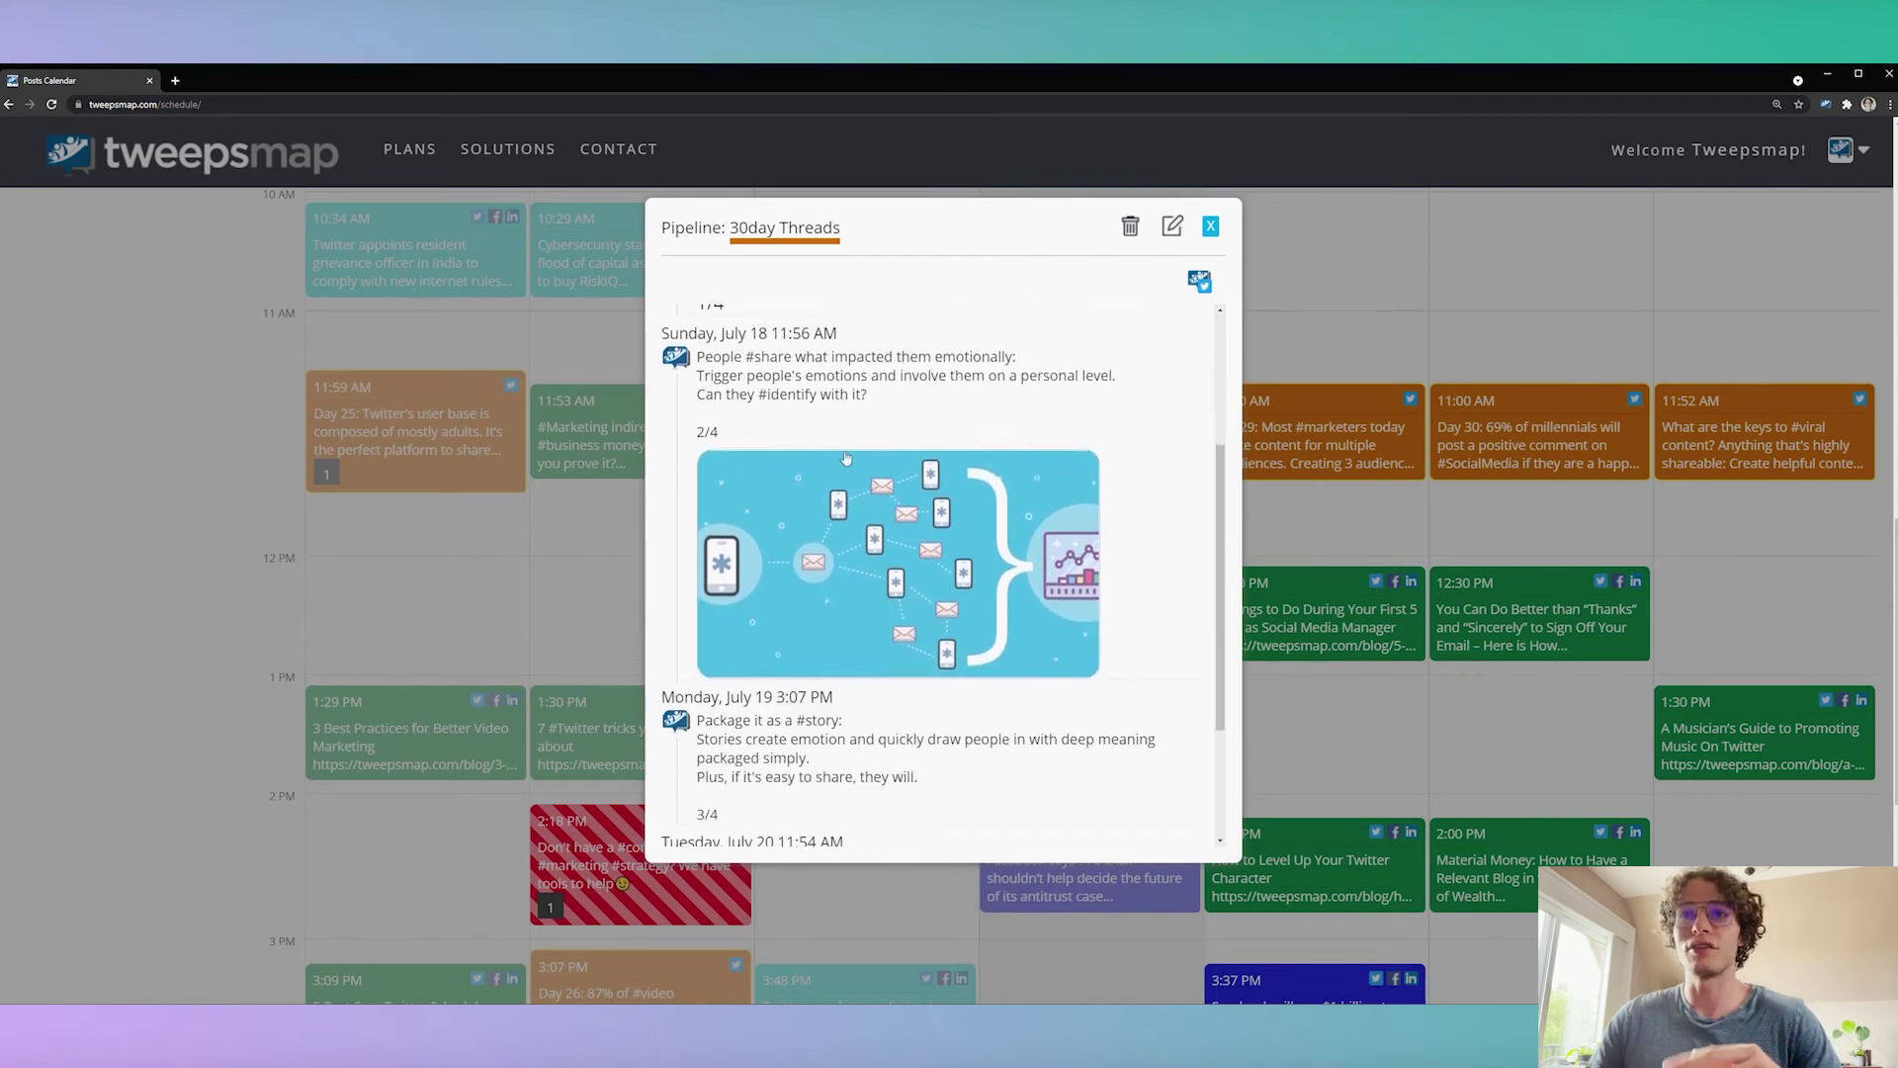
Move to the next week and inspect the Sunday 11:56 AM thread post.
{"action": "key", "text": "Escape"}
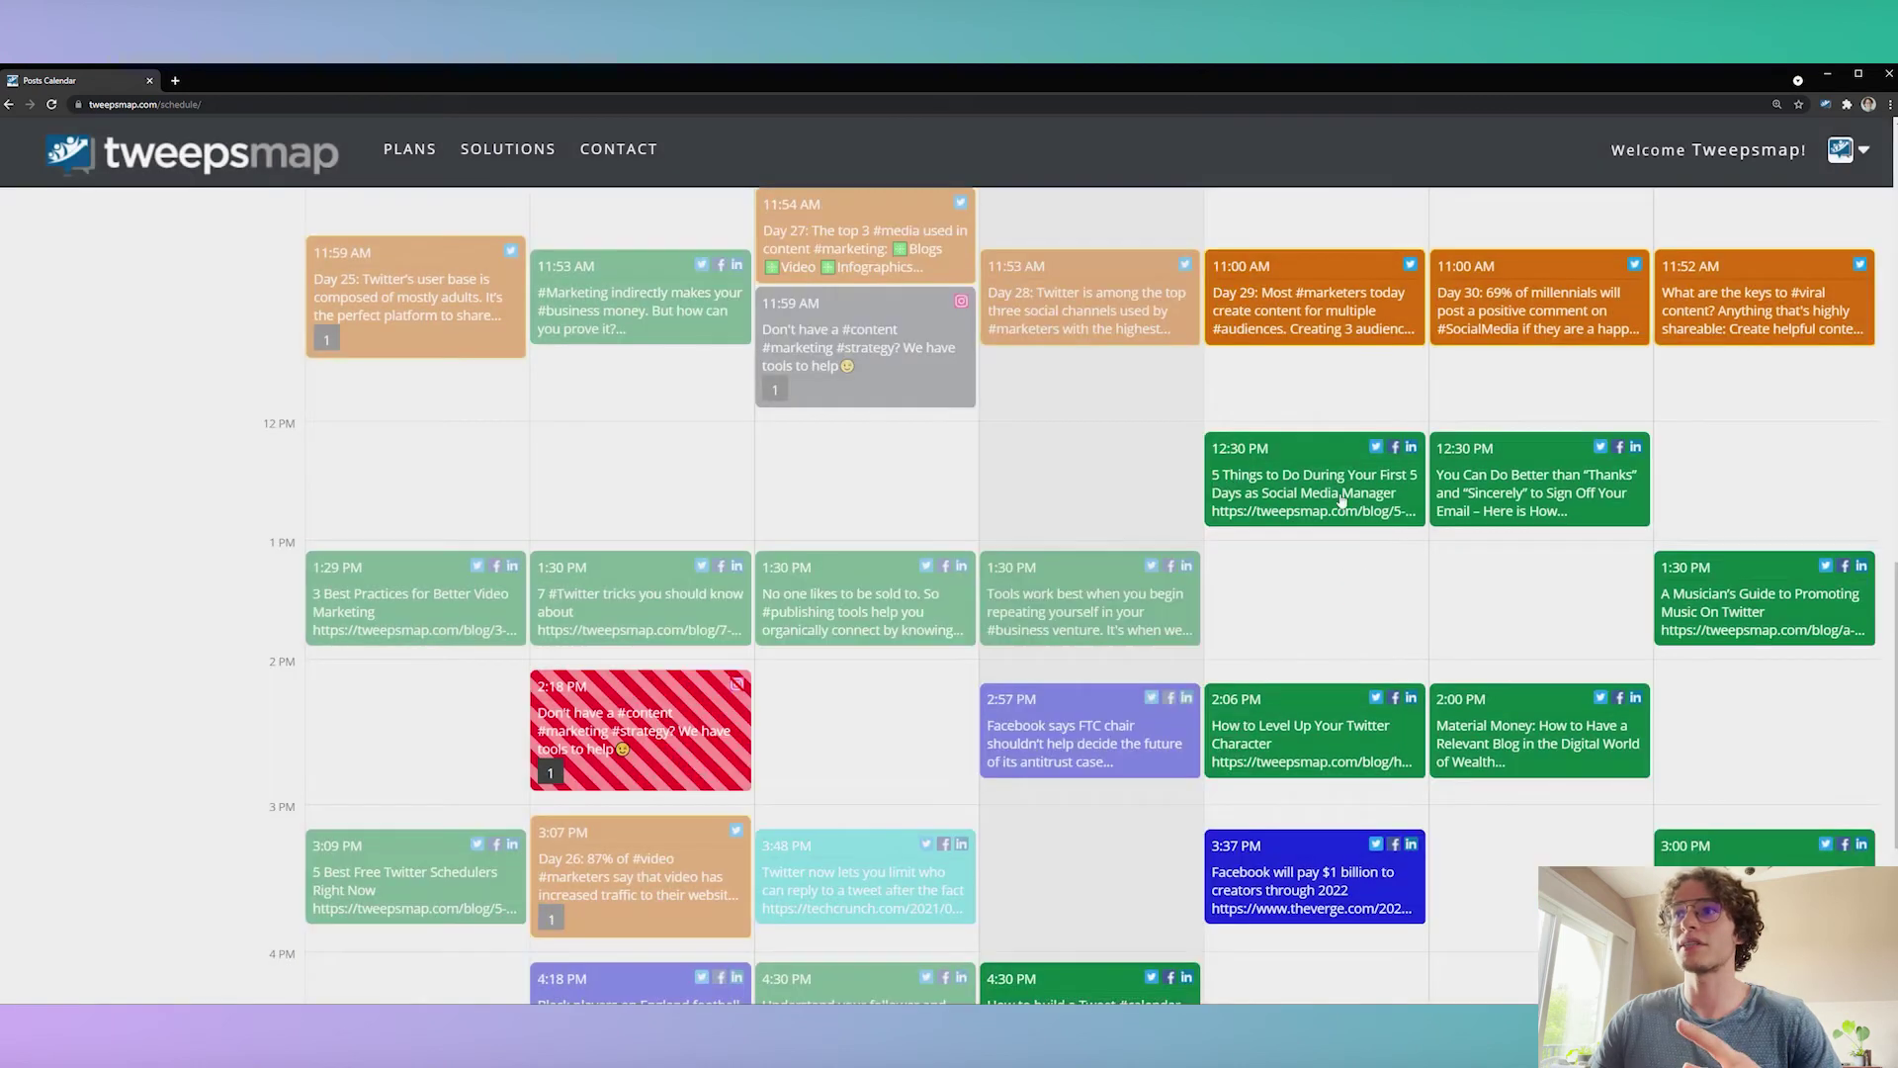
{"action": "scroll", "coordinate": [821, 637], "scroll_direction": "up", "scroll_amount": 10}
{"action": "scroll", "coordinate": [821, 638], "scroll_direction": "down", "scroll_amount": 10}
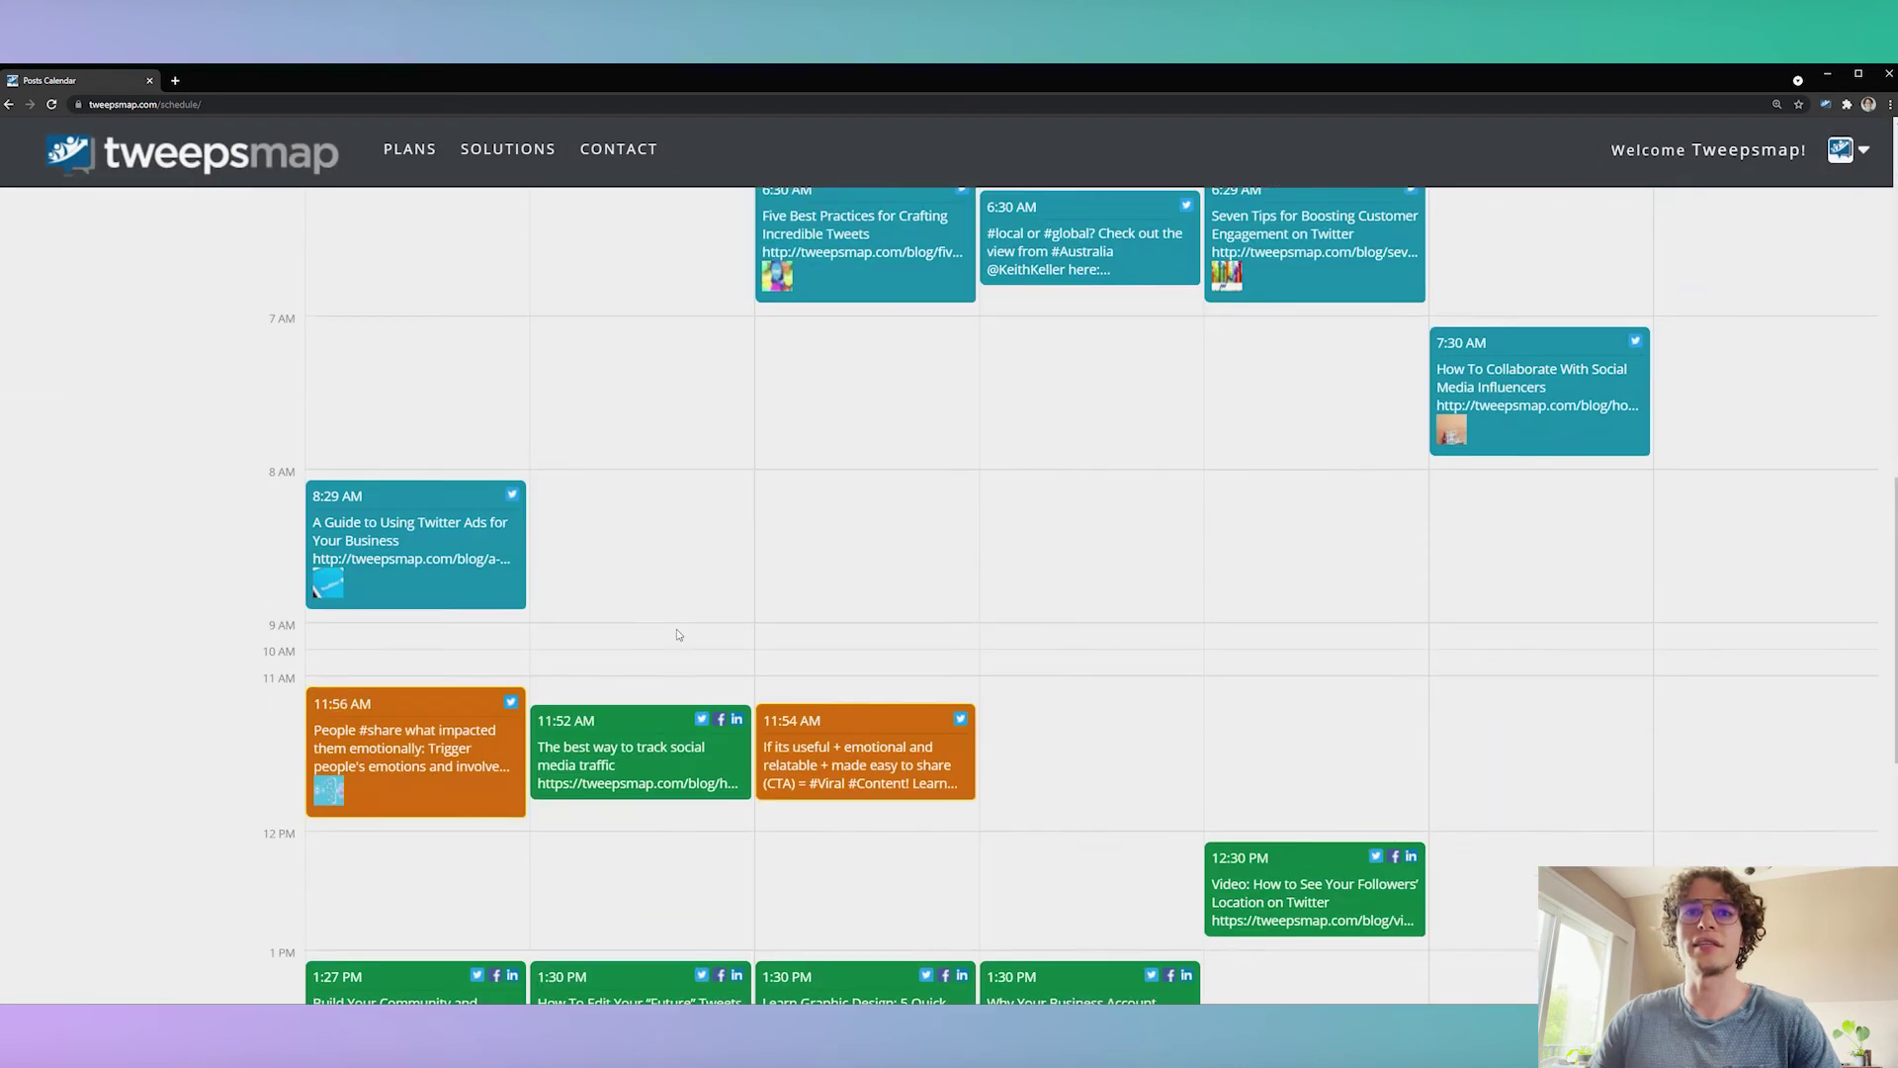
{"action": "left_click", "coordinate": [420, 690]}
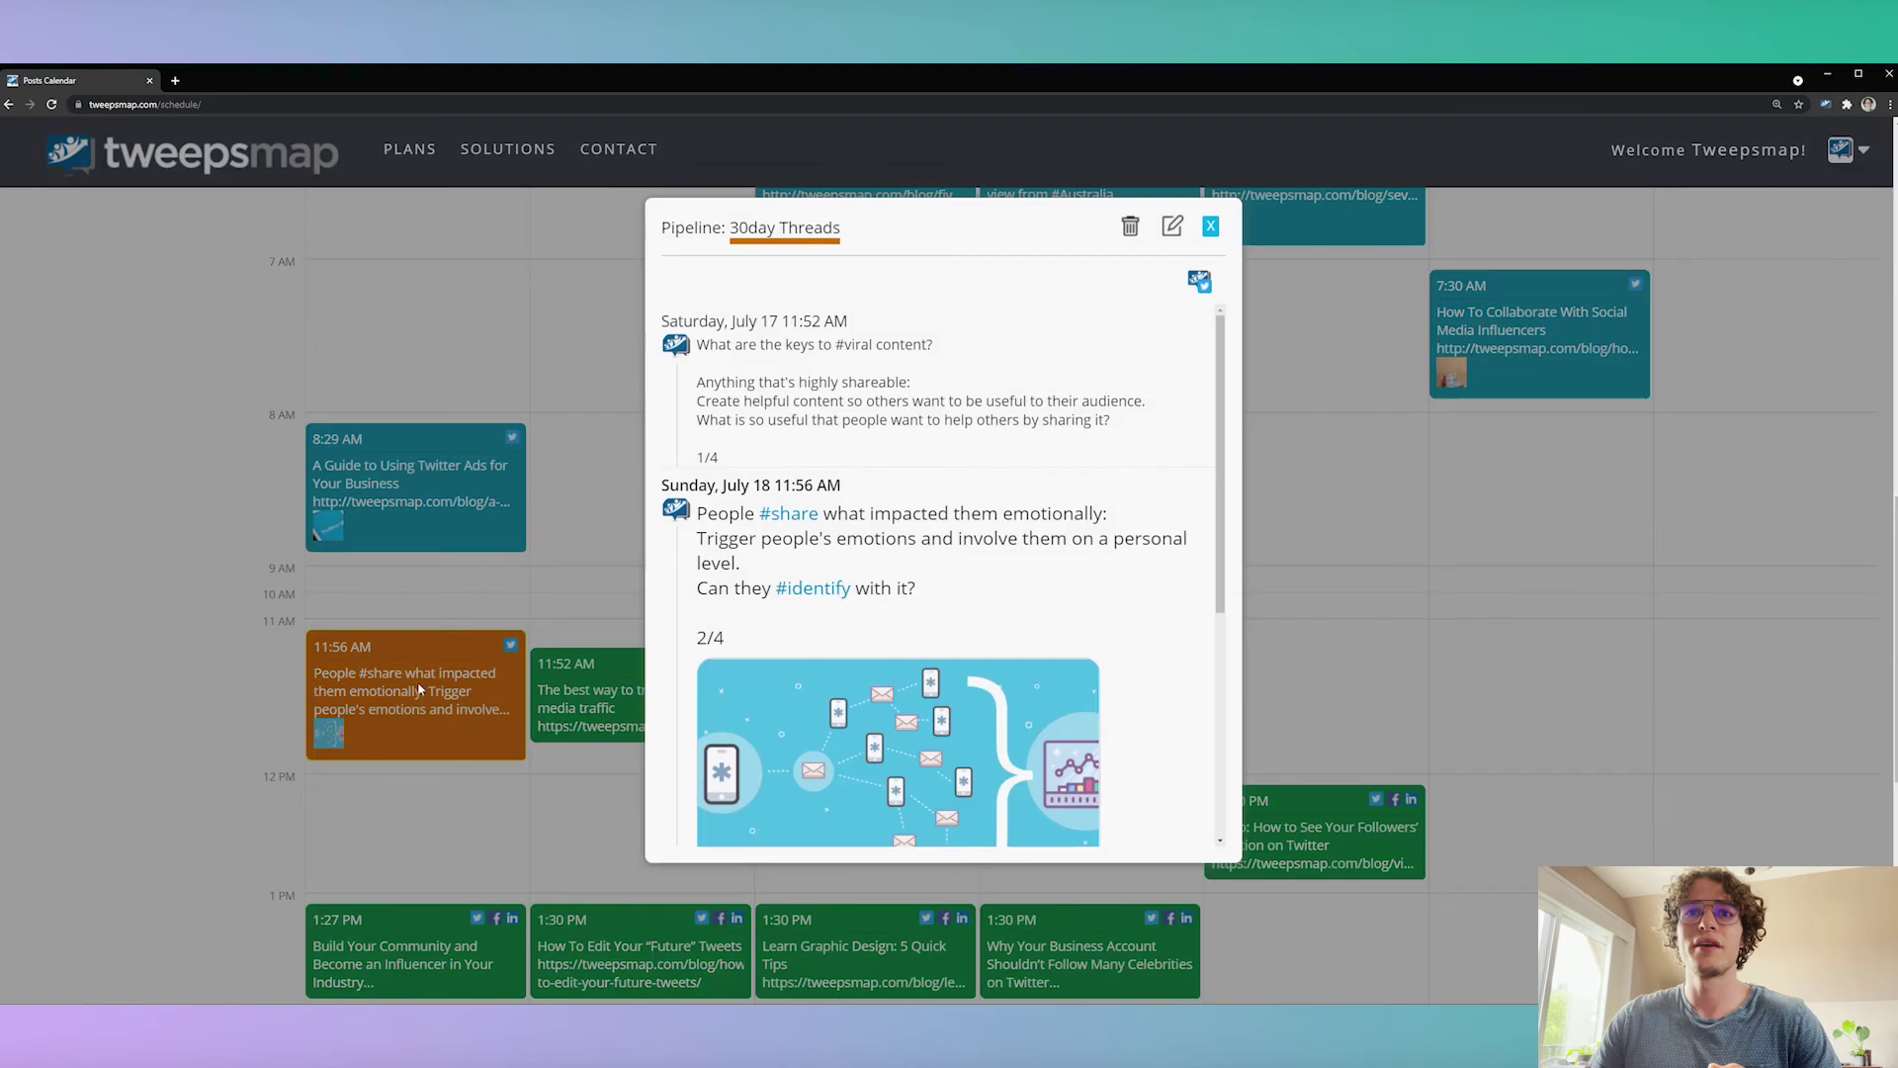
{"action": "scroll", "coordinate": [778, 483], "scroll_direction": "down", "scroll_amount": 3}
{"action": "left_click", "coordinate": [570, 507]}
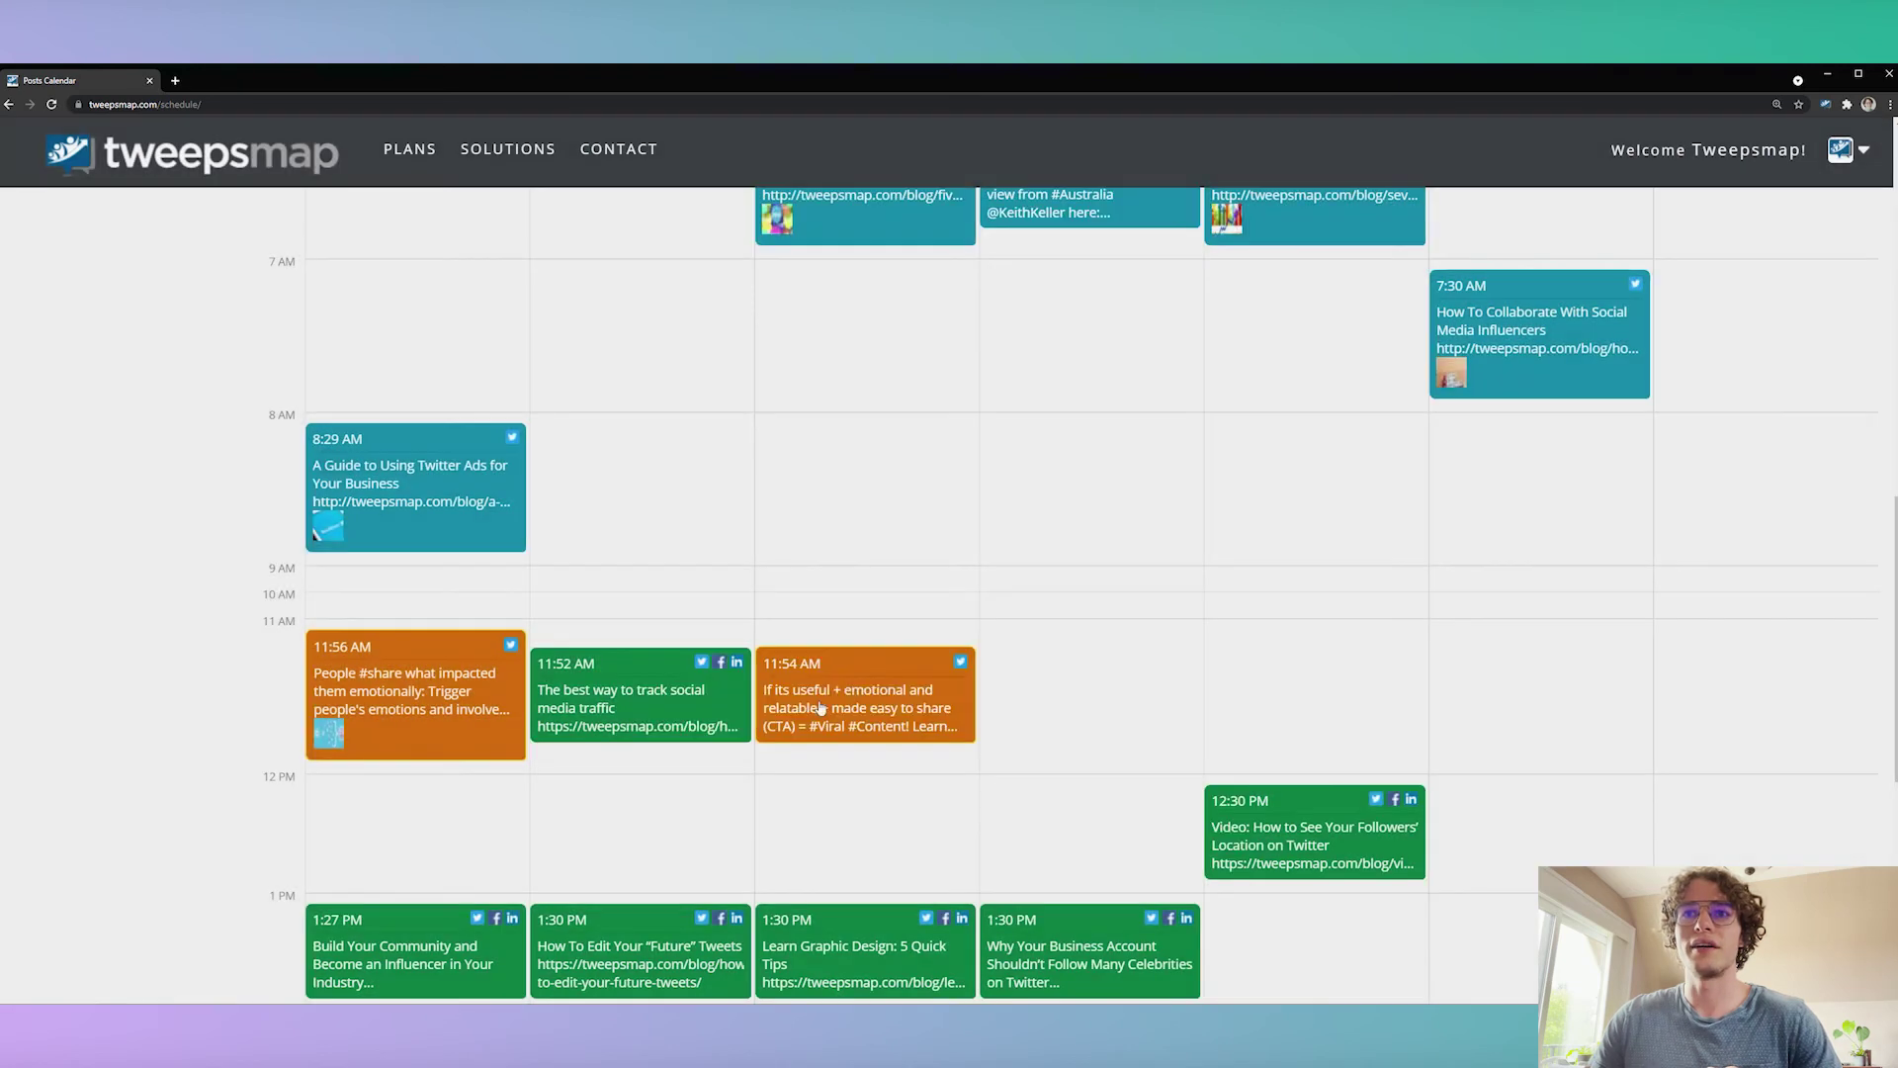
Inspect the Tuesday 11:54 AM thread post, then close its details.
{"action": "left_click", "coordinate": [827, 703]}
{"action": "scroll", "coordinate": [836, 505], "scroll_direction": "down", "scroll_amount": 1}
{"action": "scroll", "coordinate": [835, 505], "scroll_direction": "down", "scroll_amount": 2}
{"action": "left_click", "coordinate": [614, 538]}
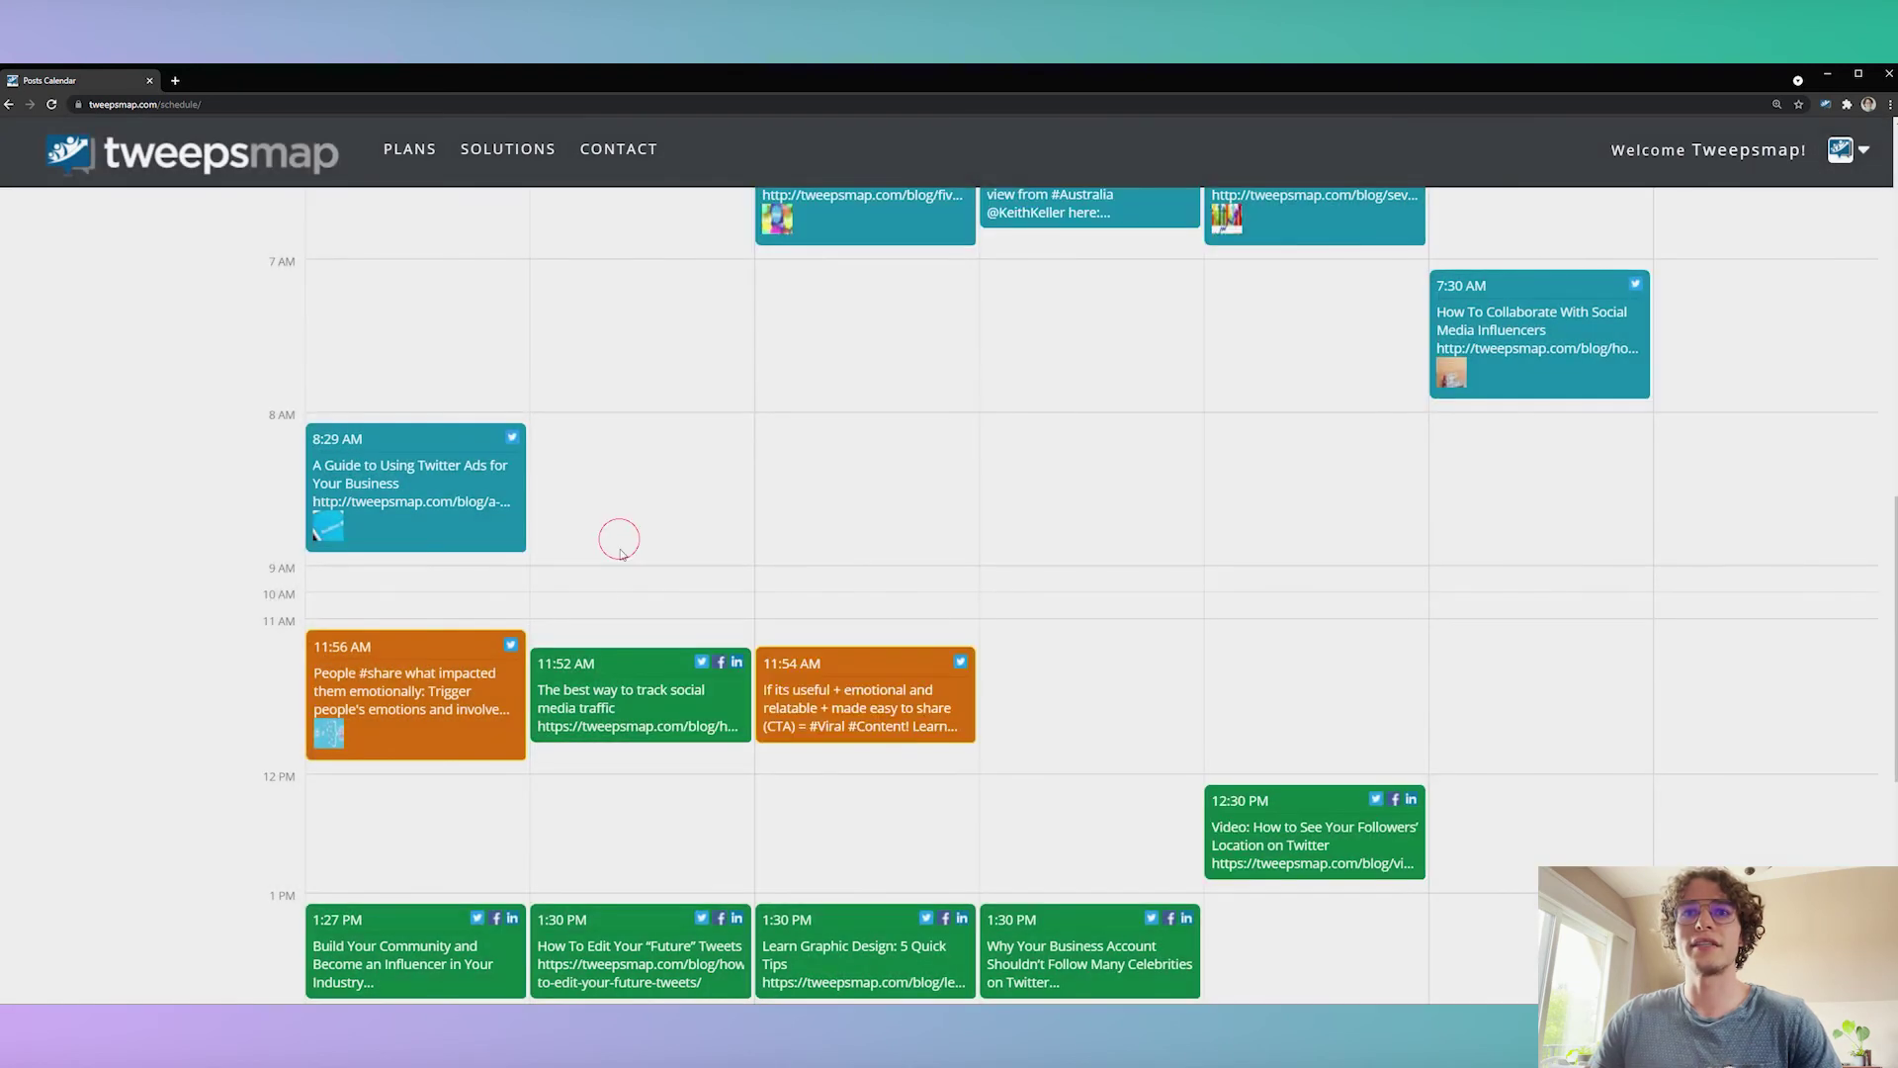
{"action": "scroll", "coordinate": [592, 596], "scroll_direction": "down", "scroll_amount": 4}
{"action": "scroll", "coordinate": [647, 899], "scroll_direction": "down", "scroll_amount": 2}
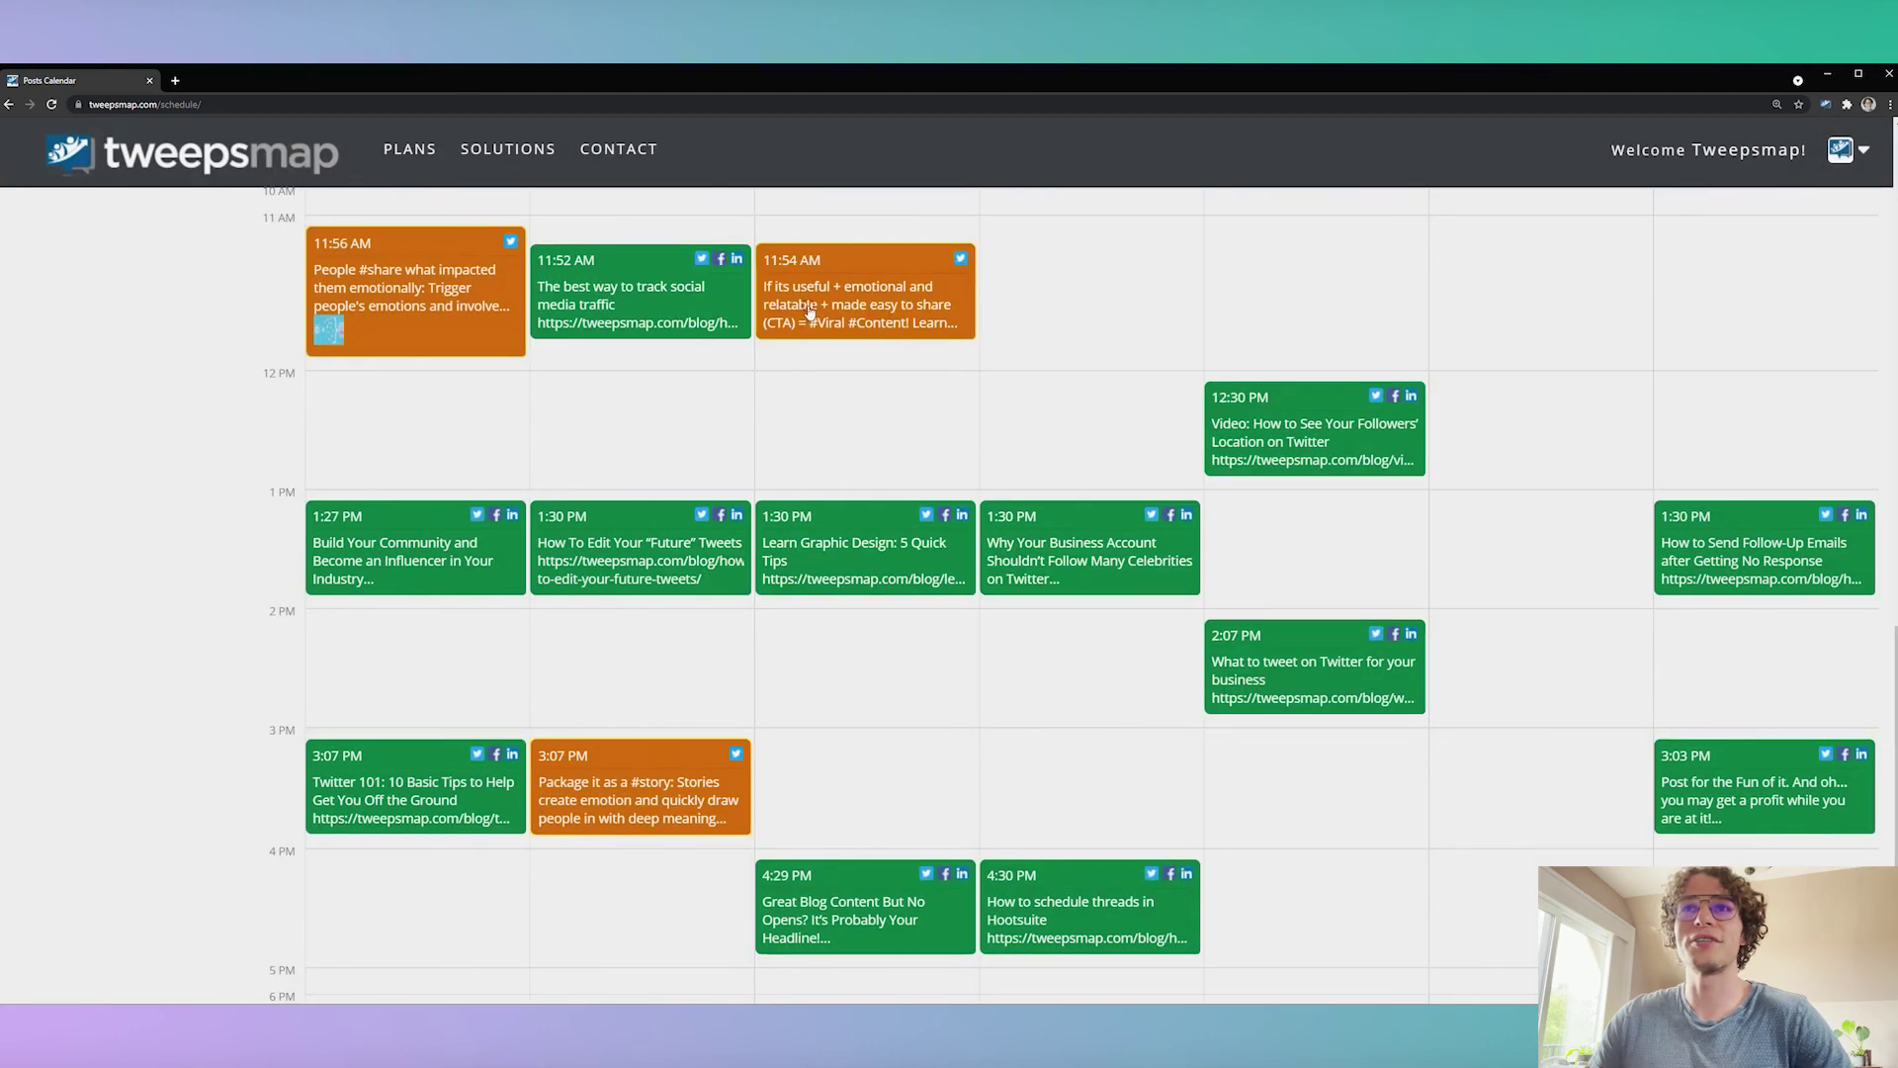
Delete the whole thread from the 11:54 AM post and confirm the deletion.
{"action": "left_click", "coordinate": [814, 317]}
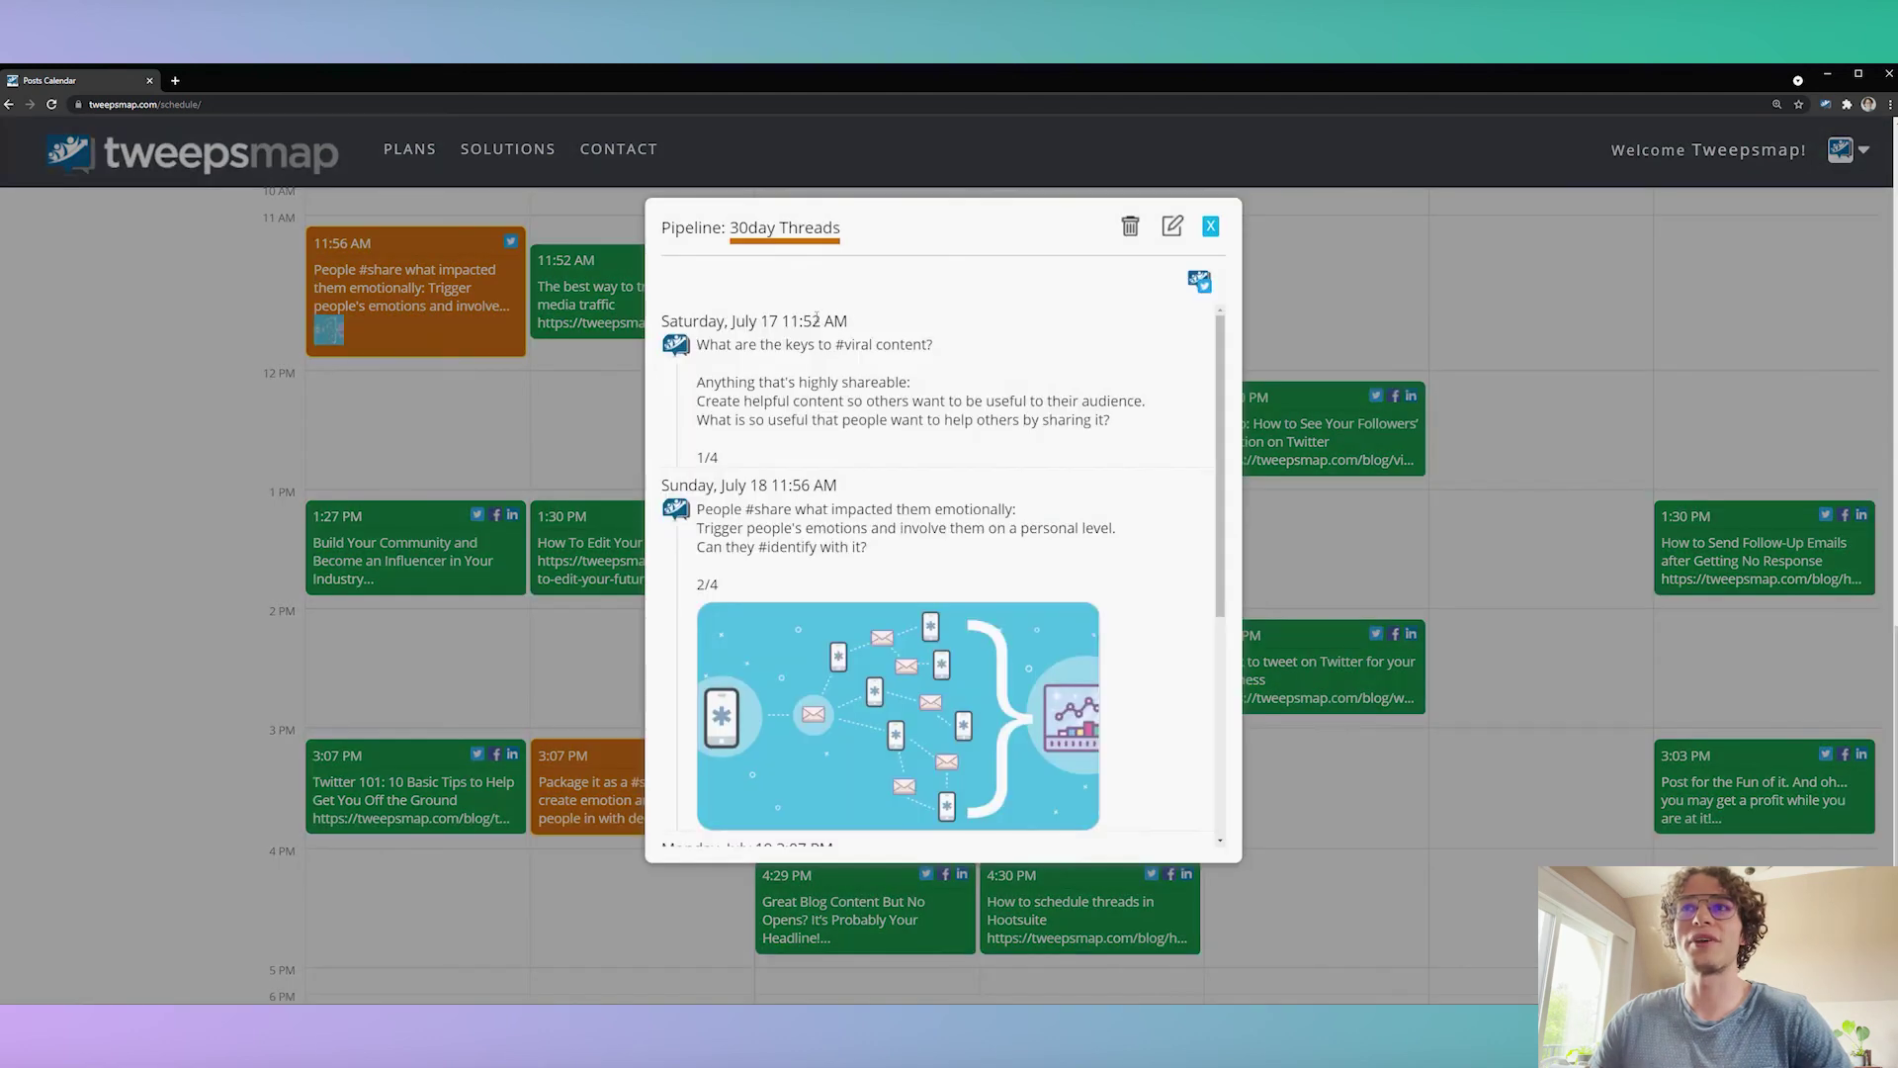
{"action": "left_click", "coordinate": [1131, 226]}
{"action": "key", "text": "Return"}
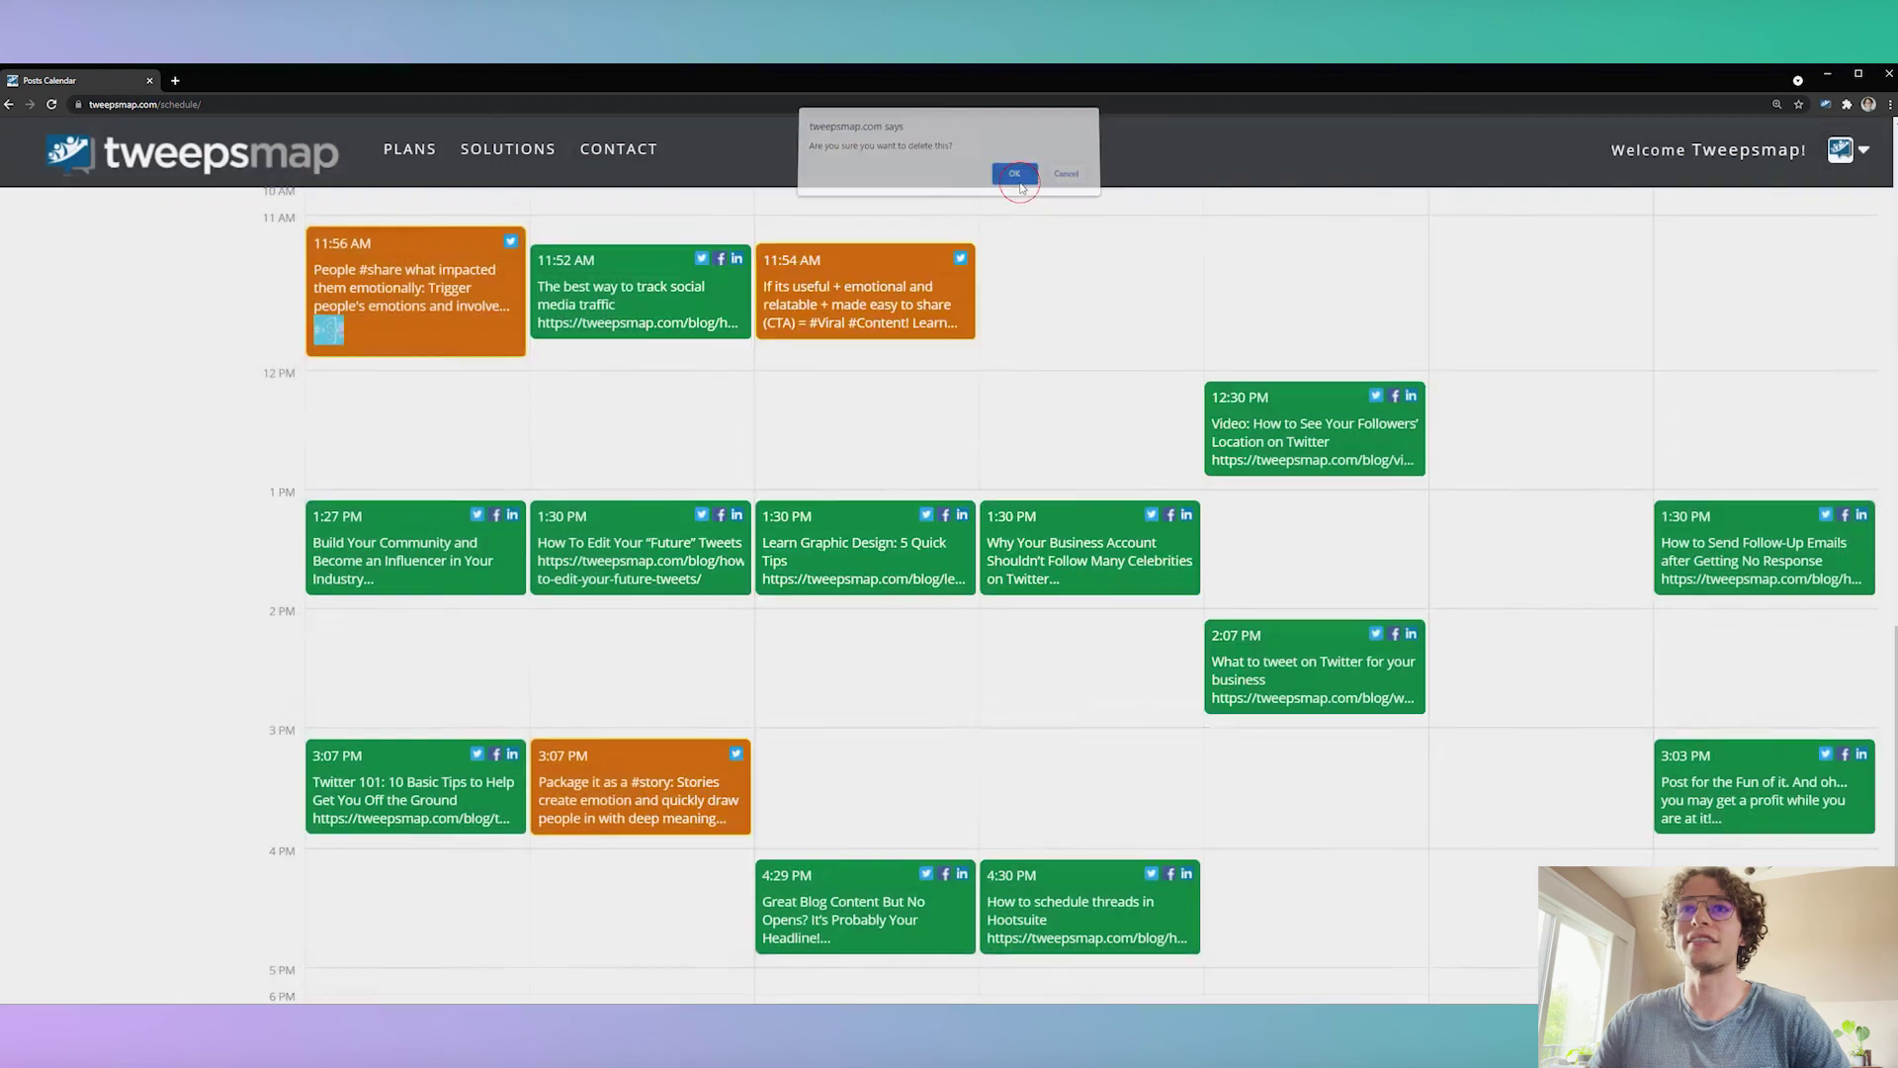
{"action": "scroll", "coordinate": [638, 683], "scroll_direction": "up", "scroll_amount": 2}
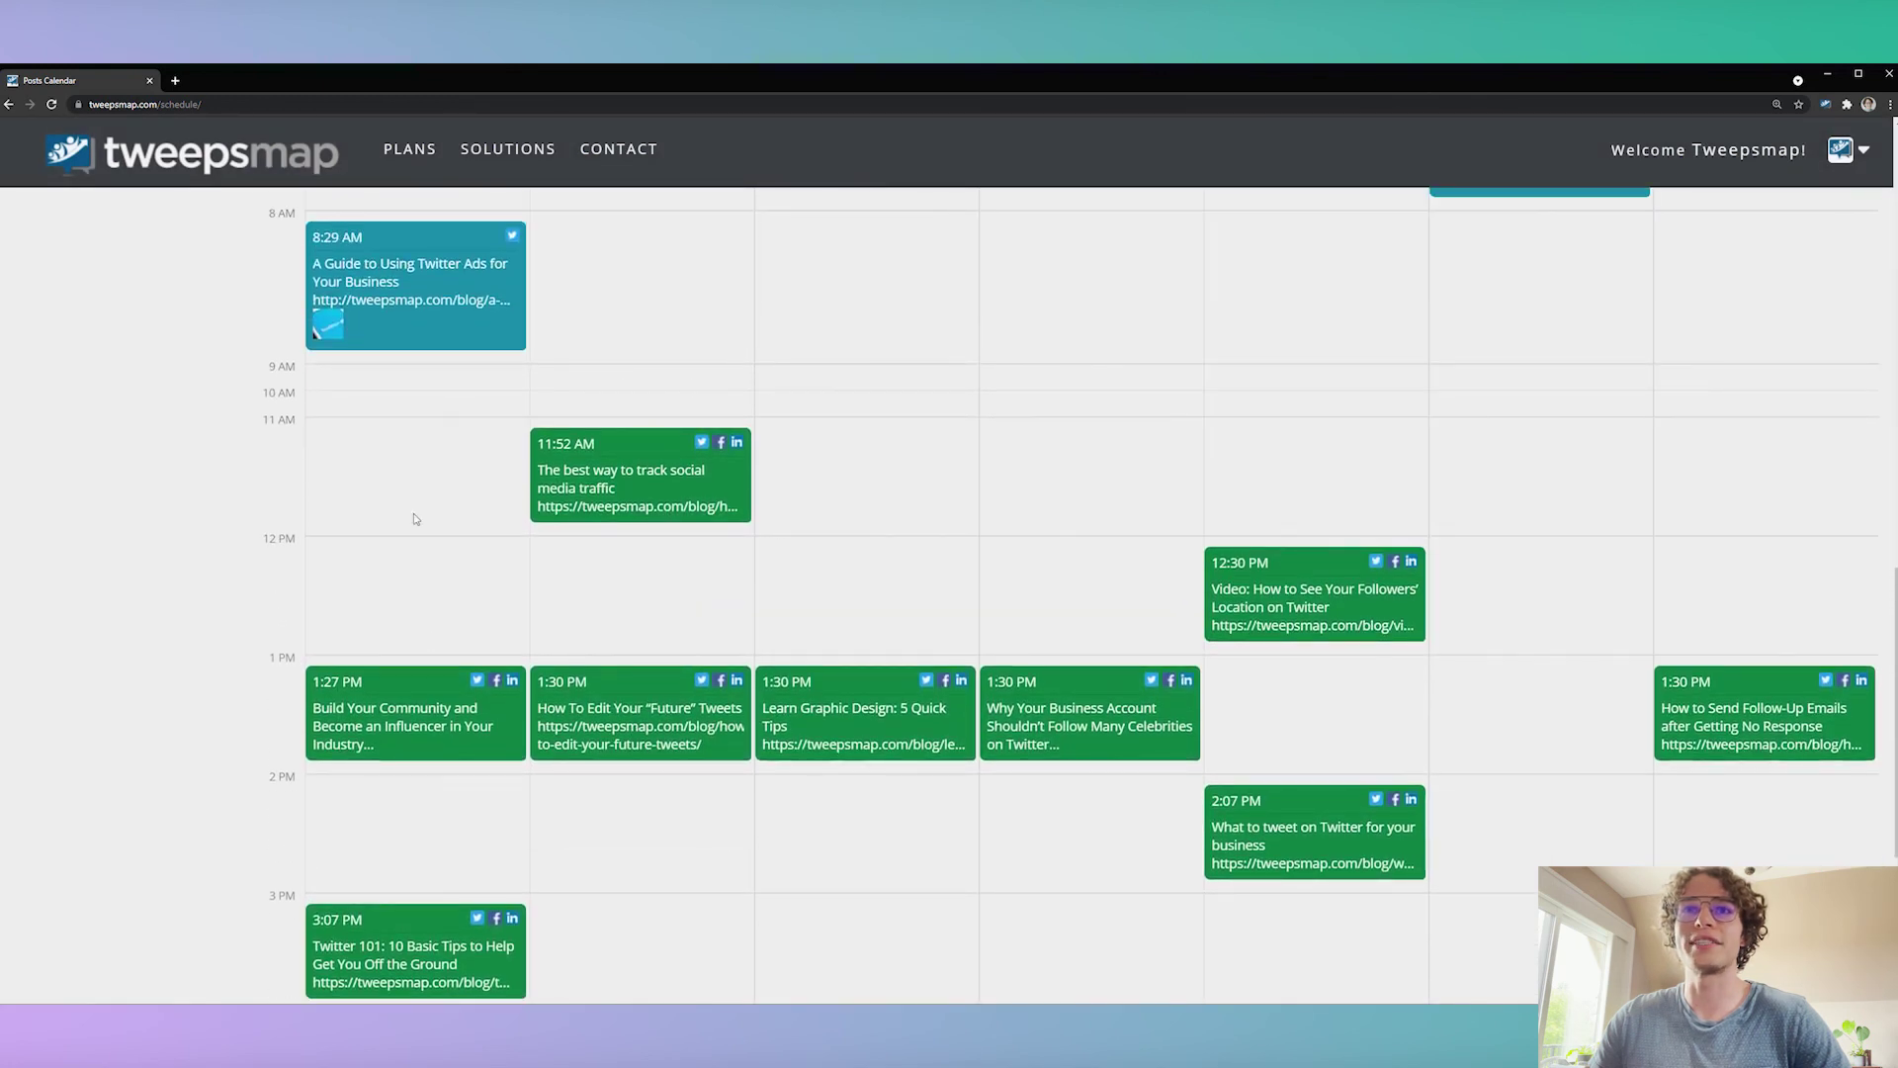
{"action": "scroll", "coordinate": [605, 601], "scroll_direction": "down", "scroll_amount": 1}
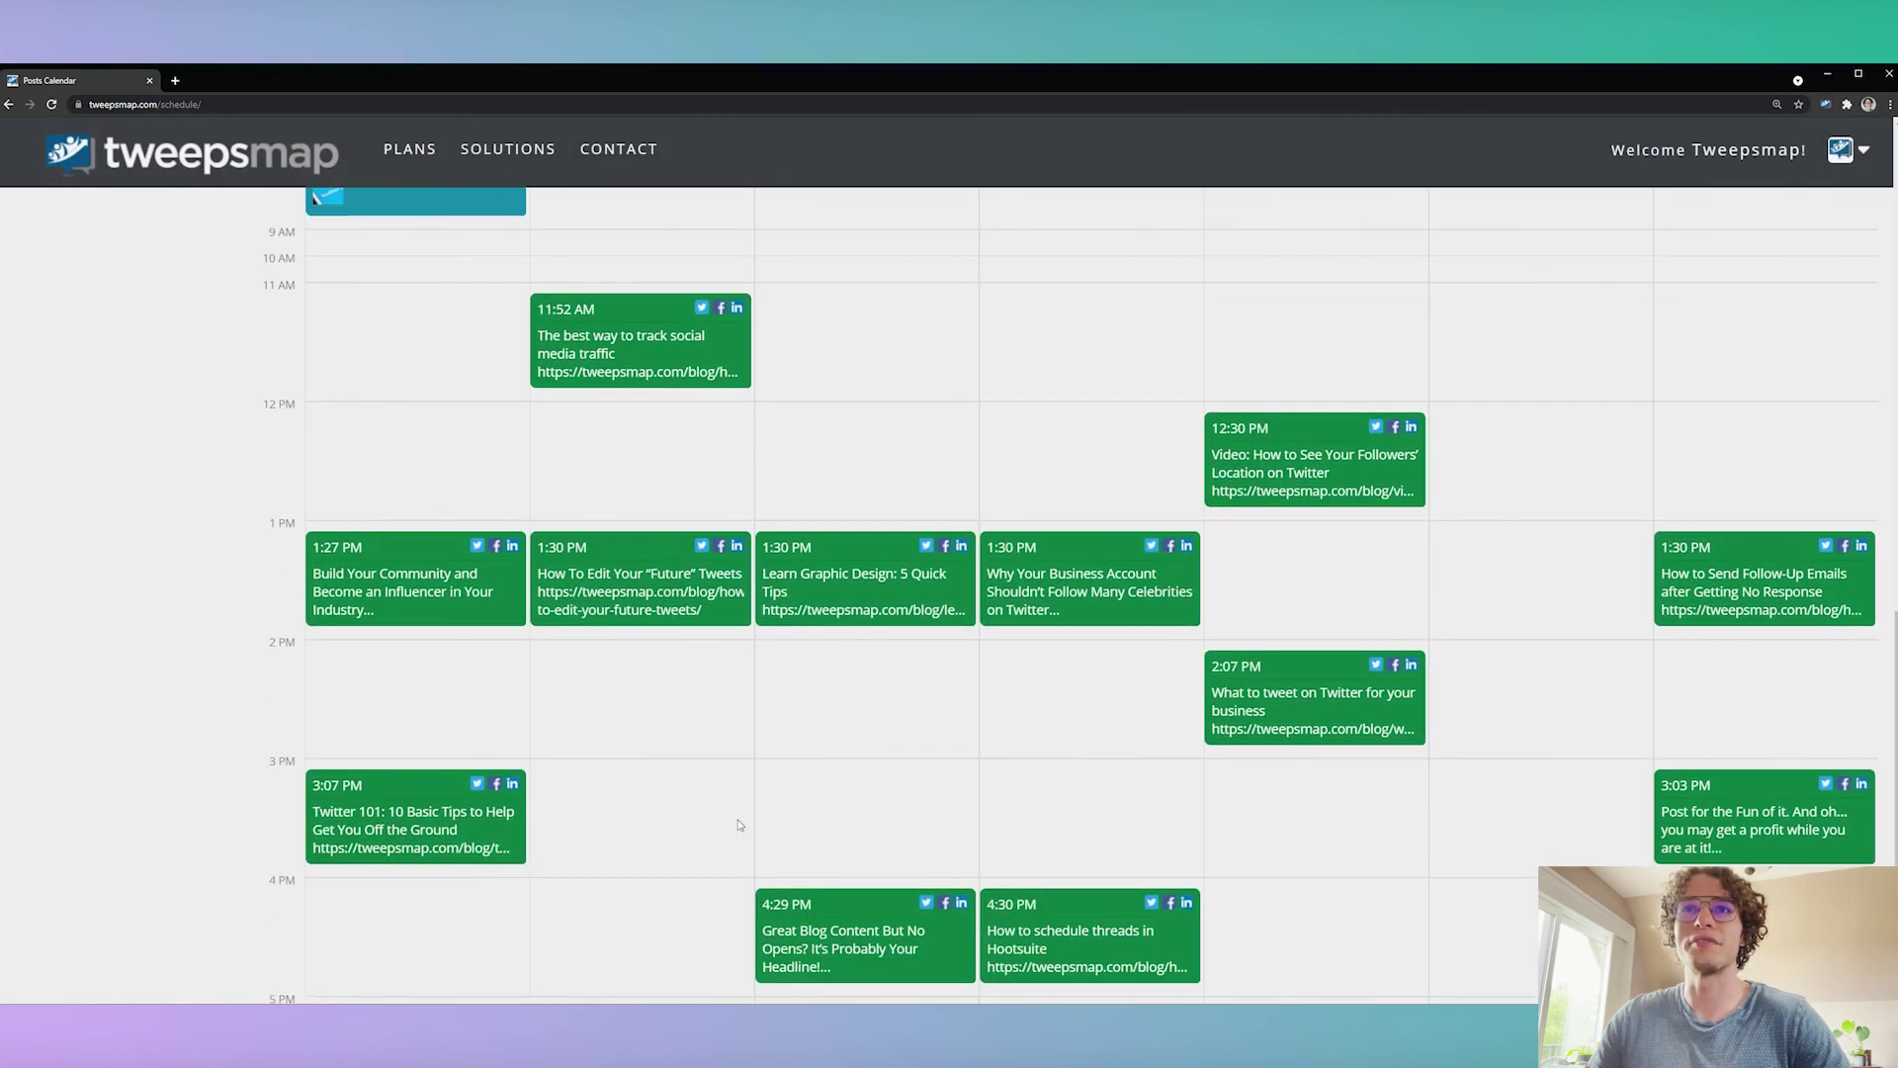
{"action": "scroll", "coordinate": [770, 685], "scroll_direction": "down", "scroll_amount": 1}
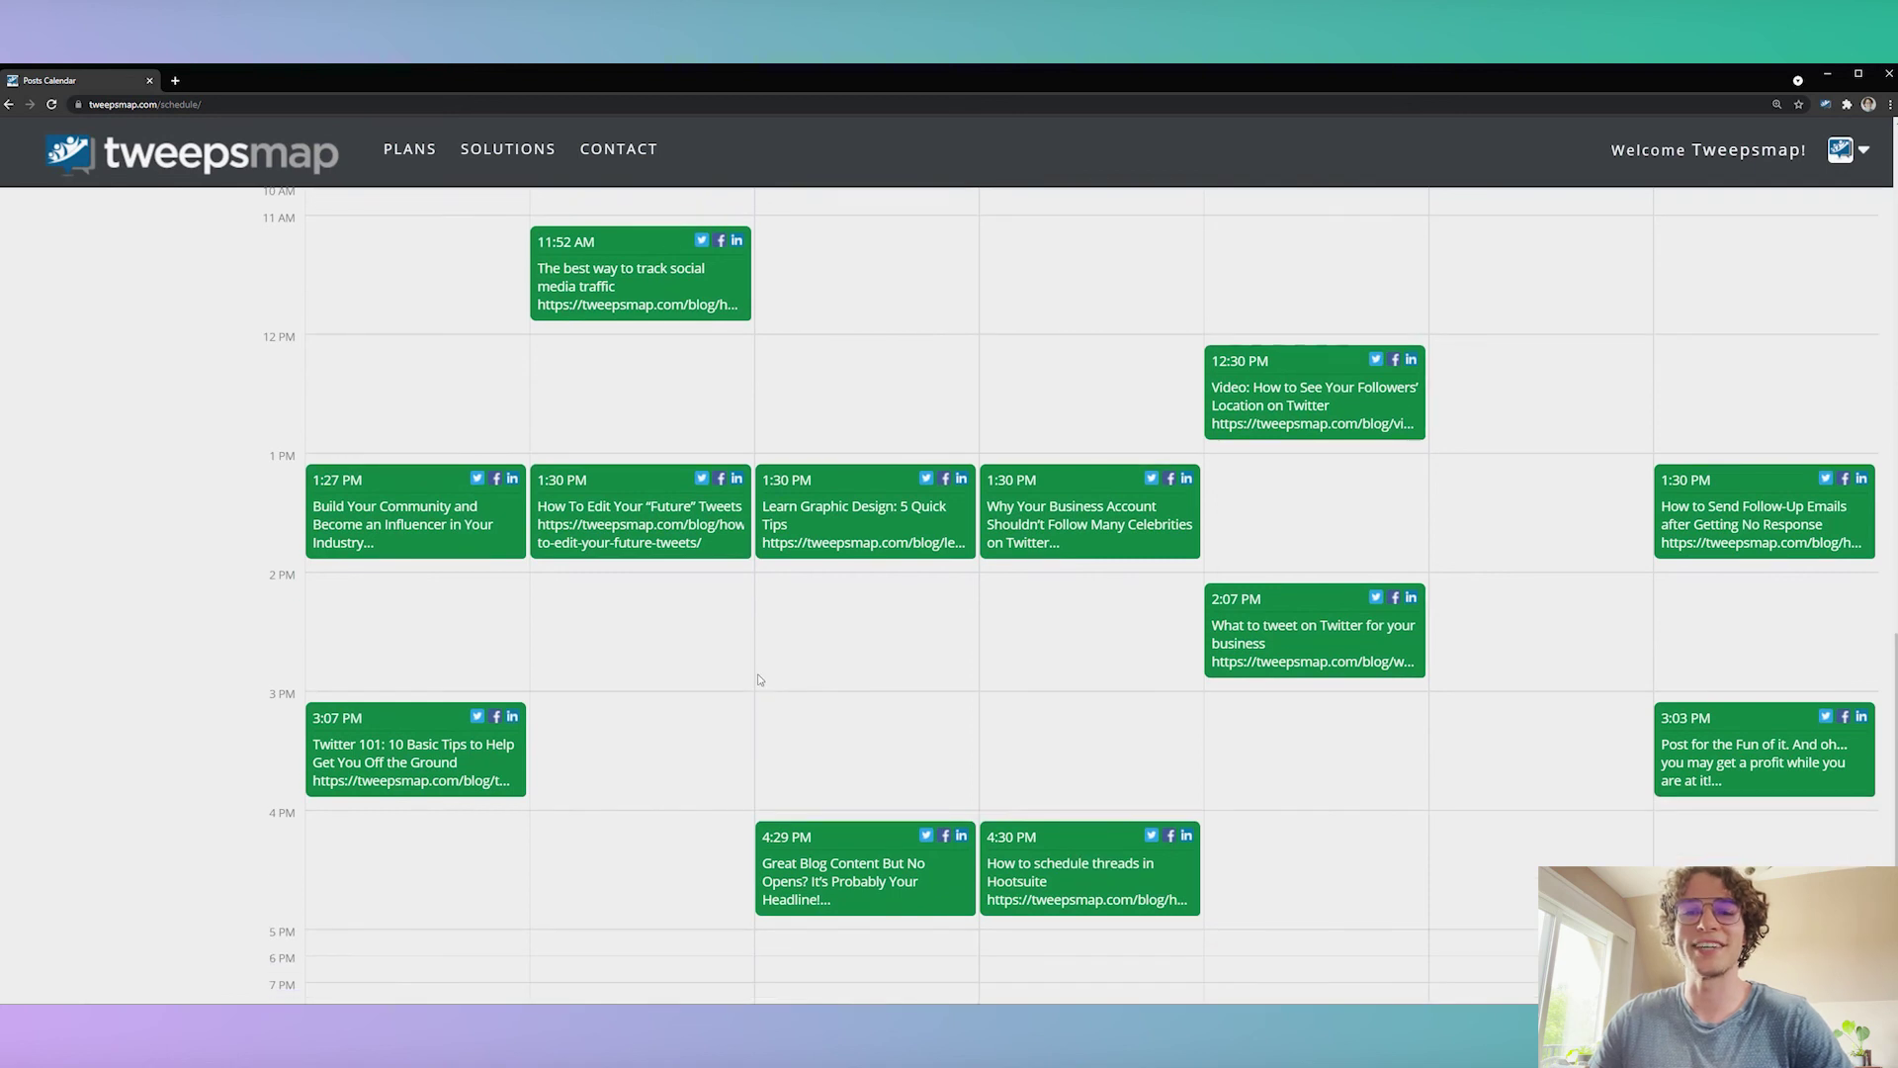